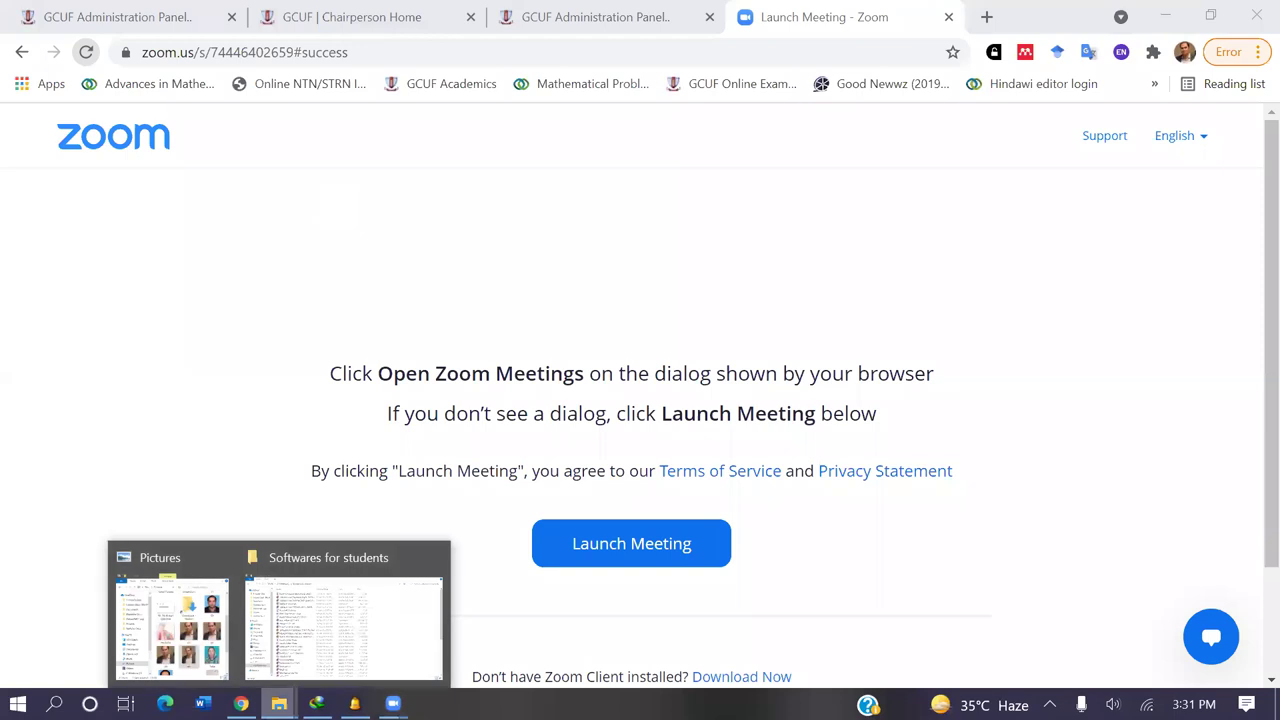
# Switch to the Softwares for students folder in File Explorer and launch the winrar-x64-540 installer from the WinRAR 5.40 folder.
pyautogui.click(293, 645)
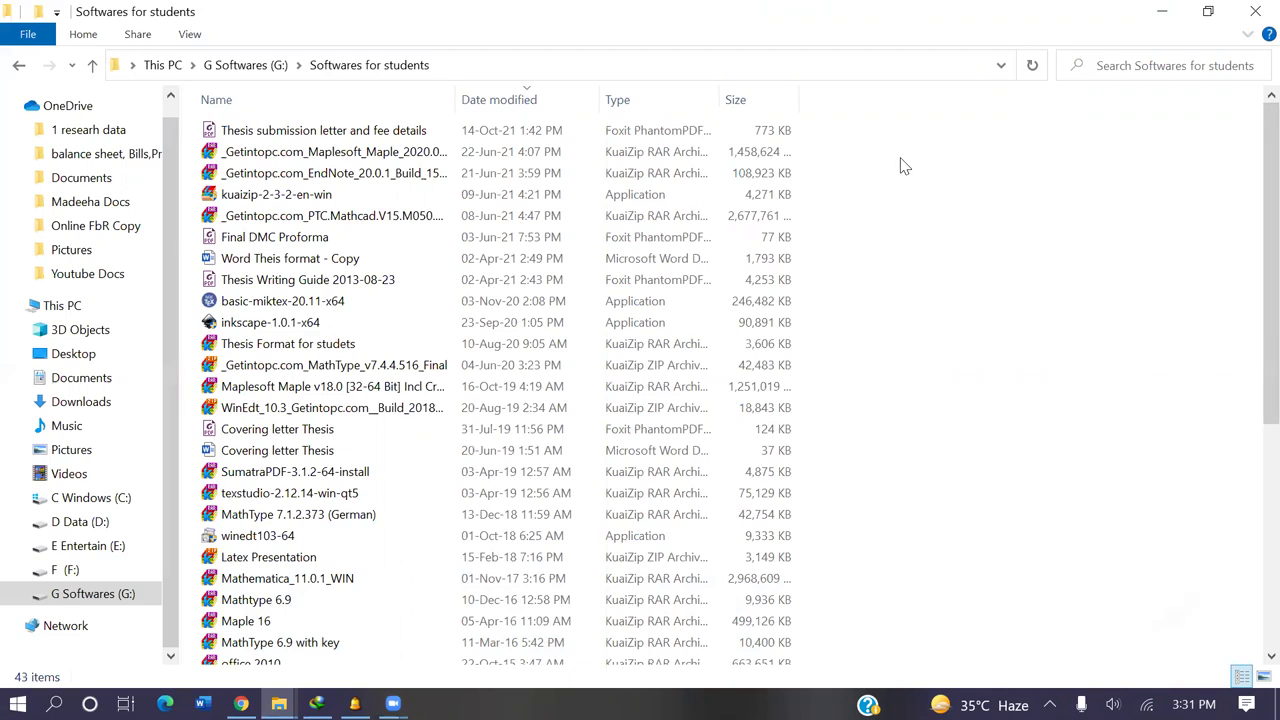
pyautogui.moveTo(1266, 220); pyautogui.dragTo(1251, 134)
pyautogui.scroll(-1, 1253, 395)
pyautogui.scroll(-6, 1253, 395)
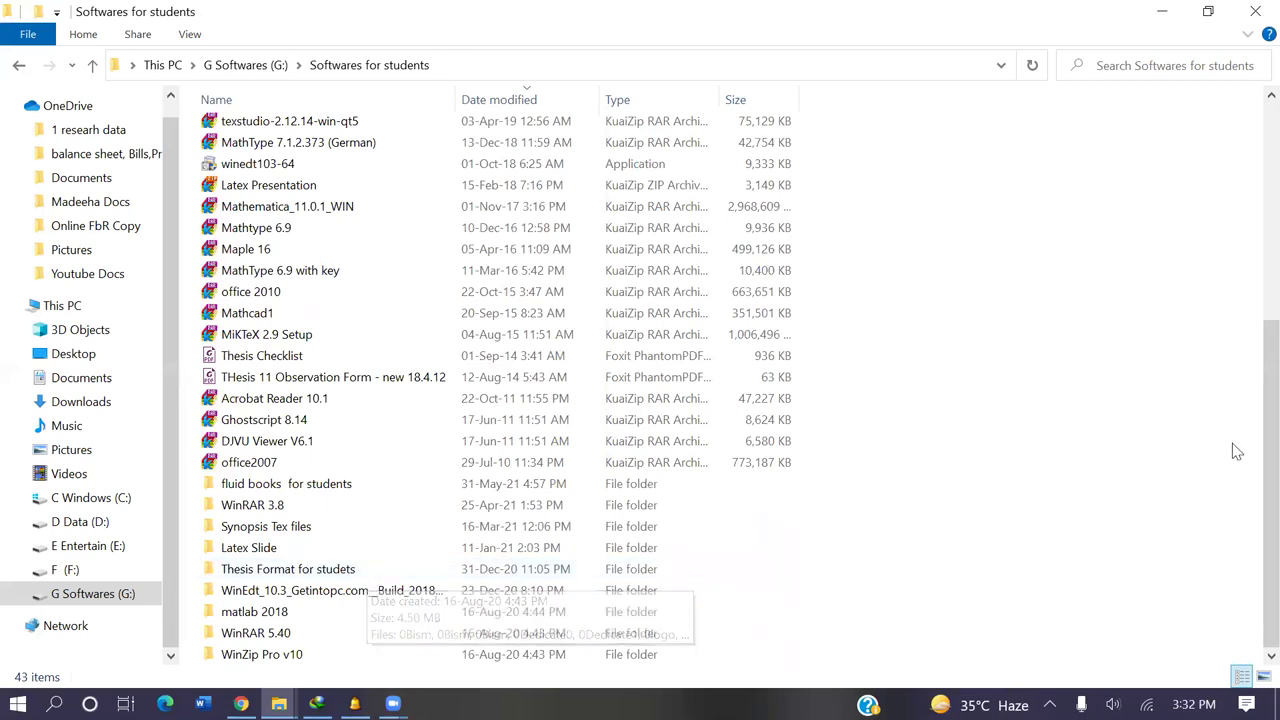
pyautogui.scroll(6, 1253, 464)
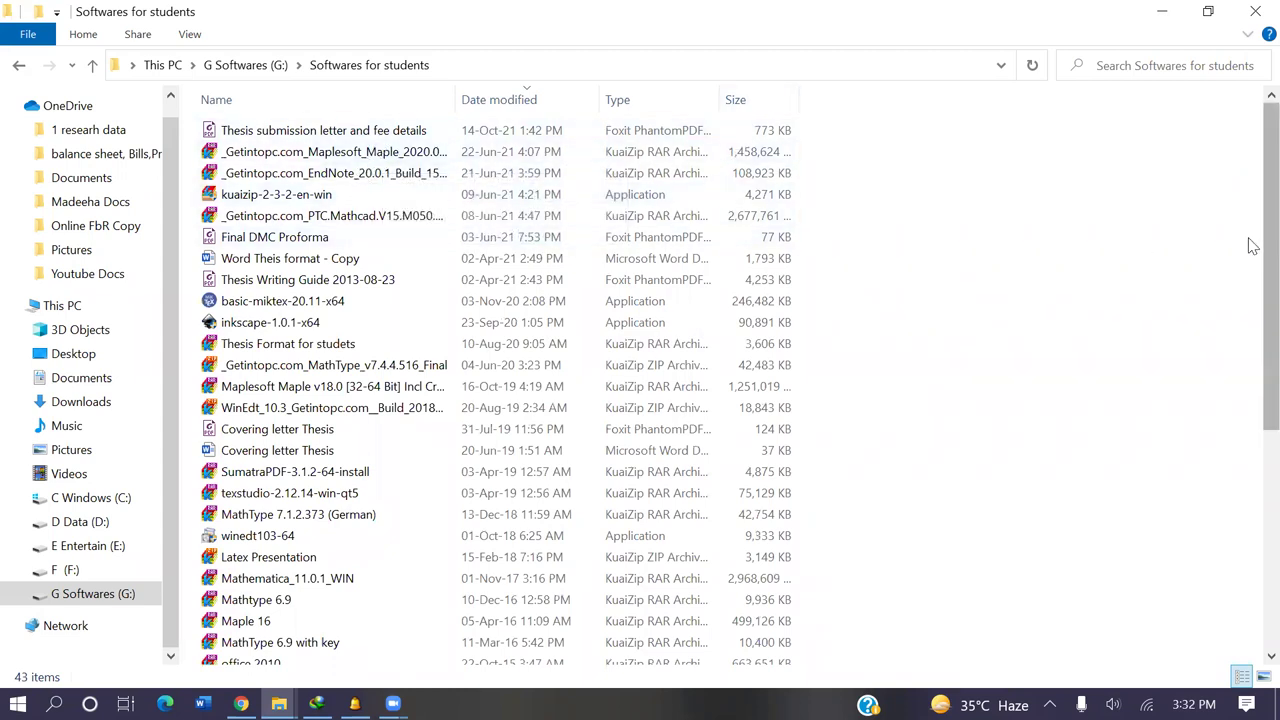
pyautogui.scroll(-6, 1249, 400)
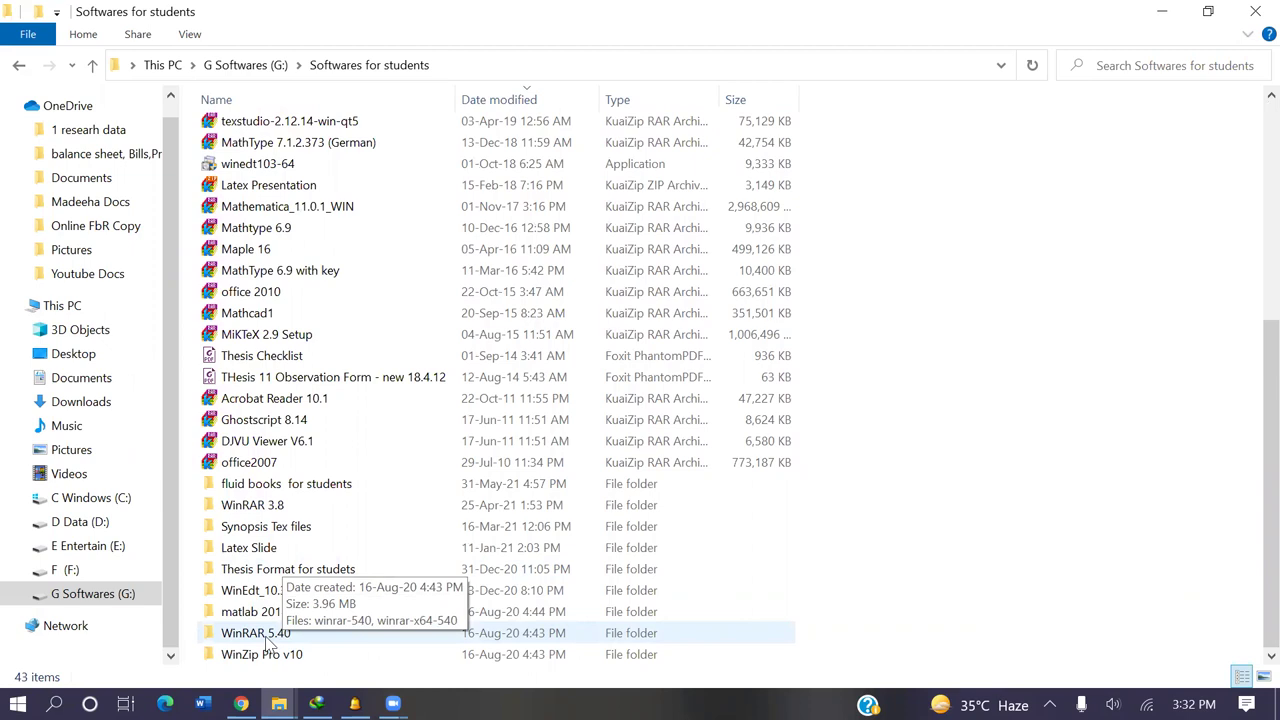
pyautogui.doubleClick(268, 640)
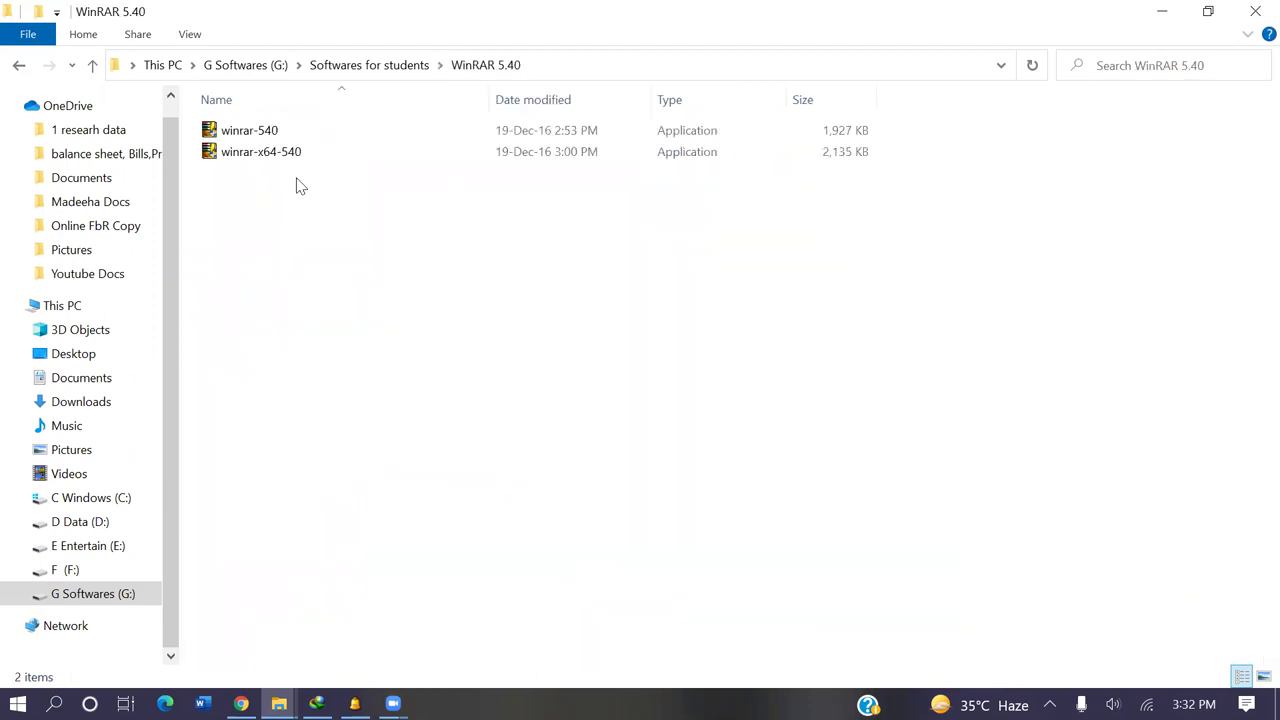
pyautogui.doubleClick(277, 160)
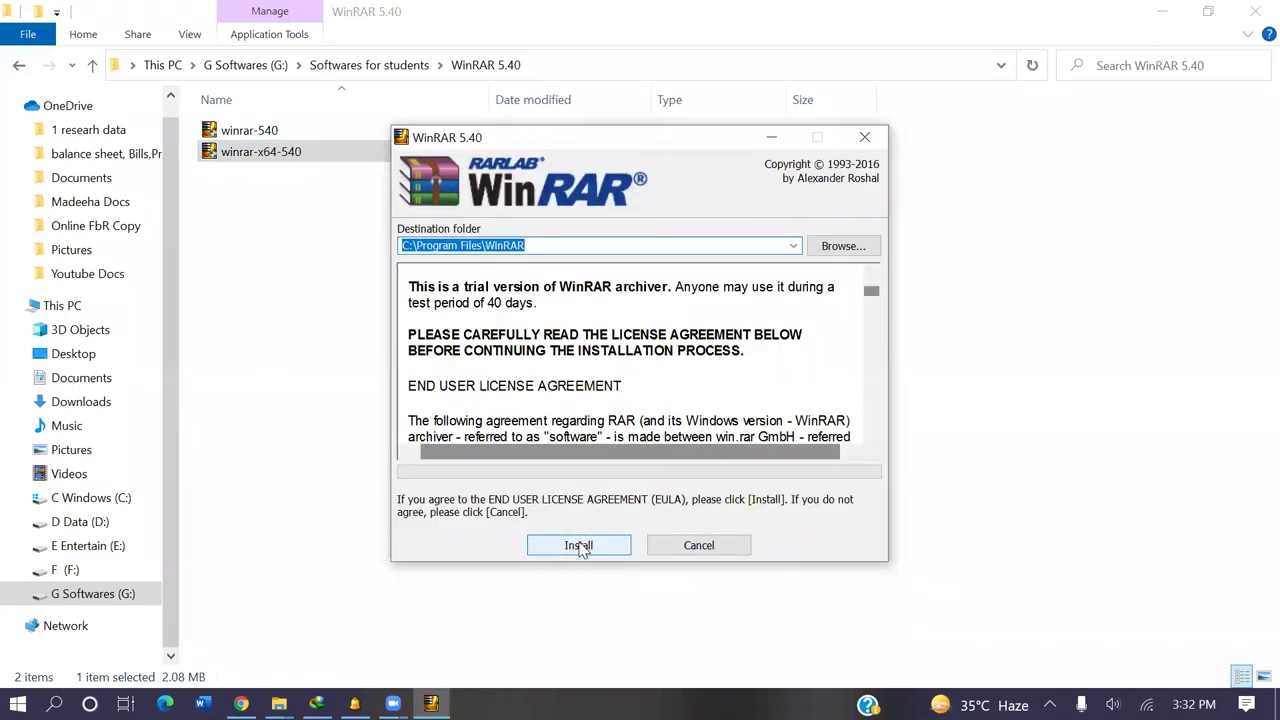
# Install WinRAR to C:\Program Files\WinRAR with the default setup options, and close the WinRAR shortcuts folder window.
pyautogui.click(580, 546)
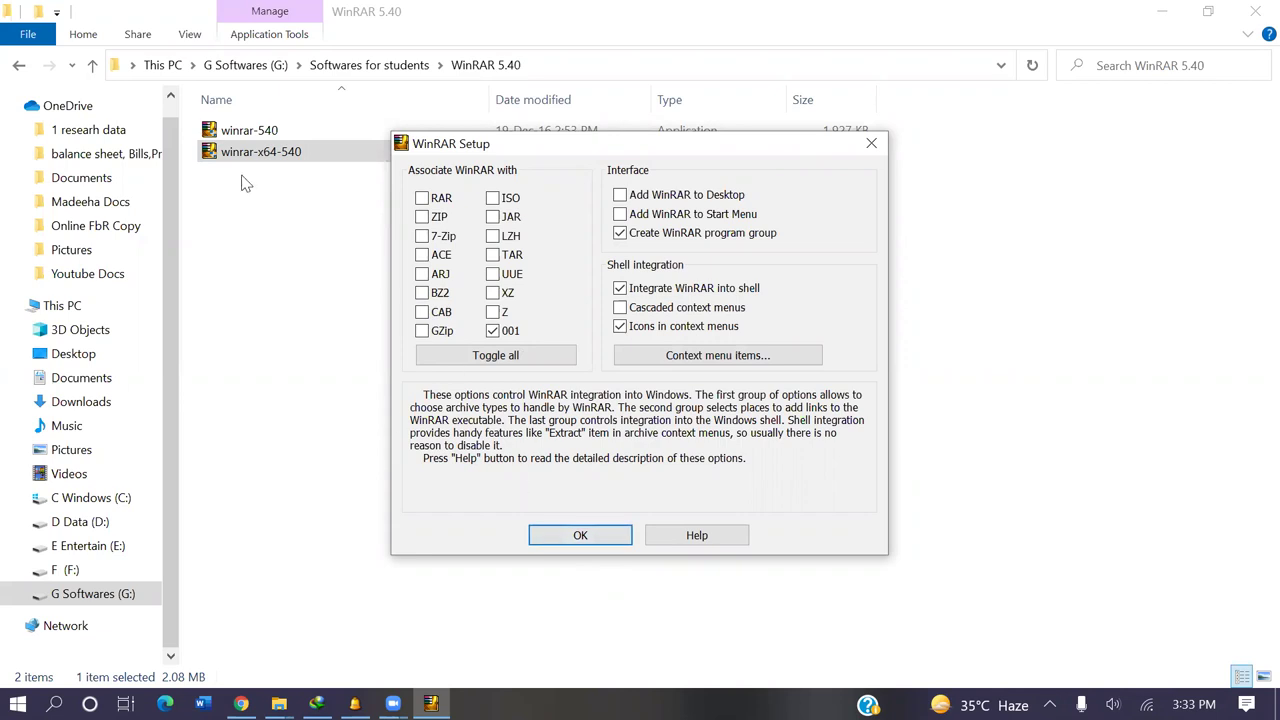
pyautogui.click(594, 537)
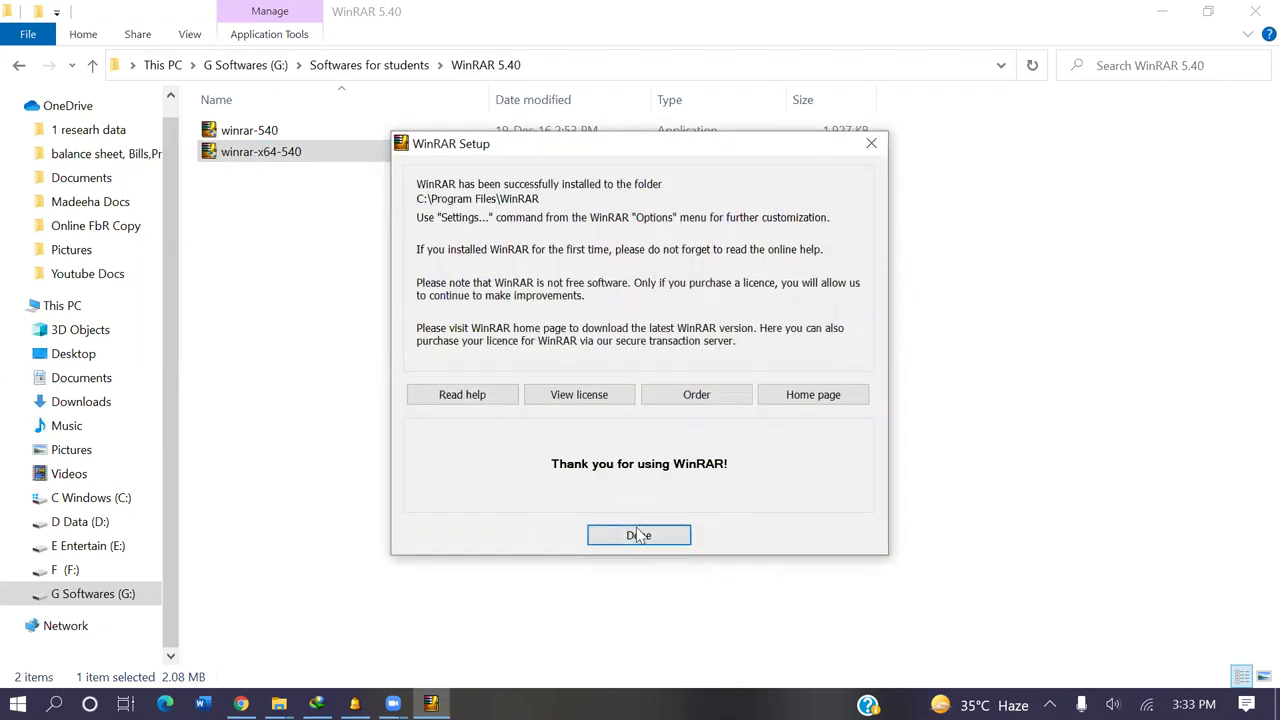
pyautogui.click(638, 536)
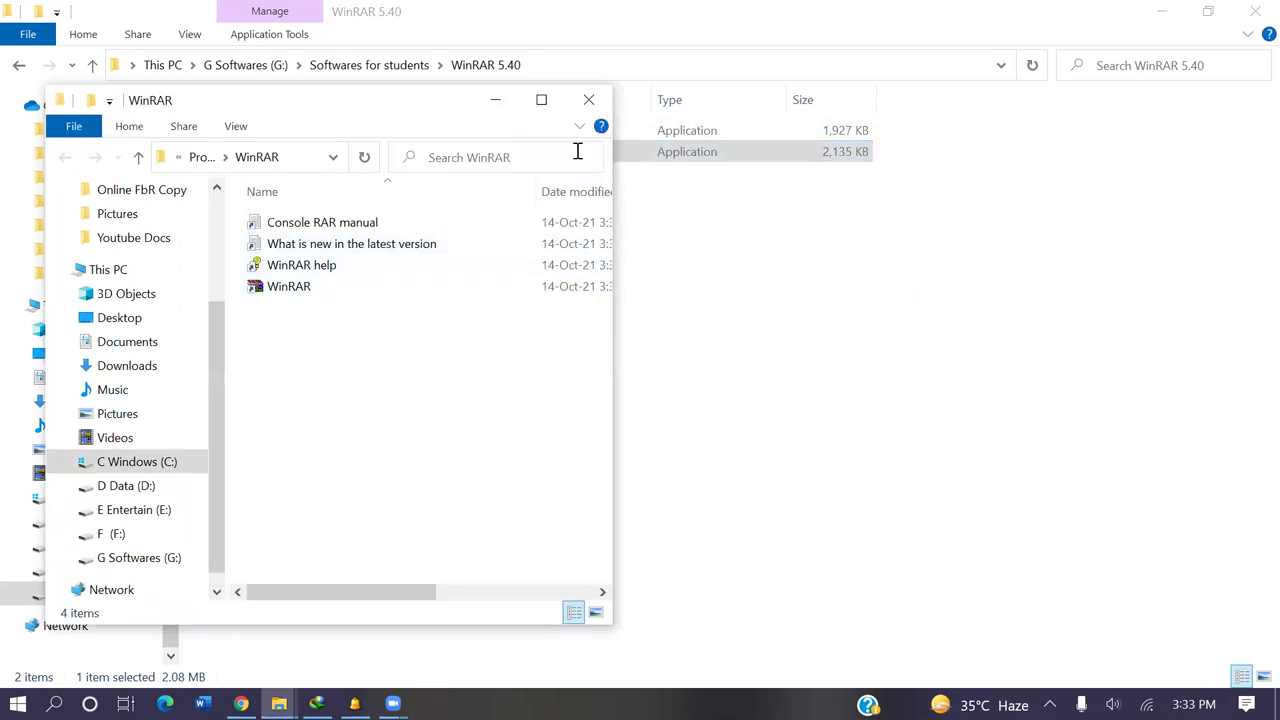
pyautogui.click(589, 102)
# Return to the Softwares for students folder and locate the Maplesoft Maple 2020 and EndNote 20.0.1 archives.
pyautogui.click(92, 65)
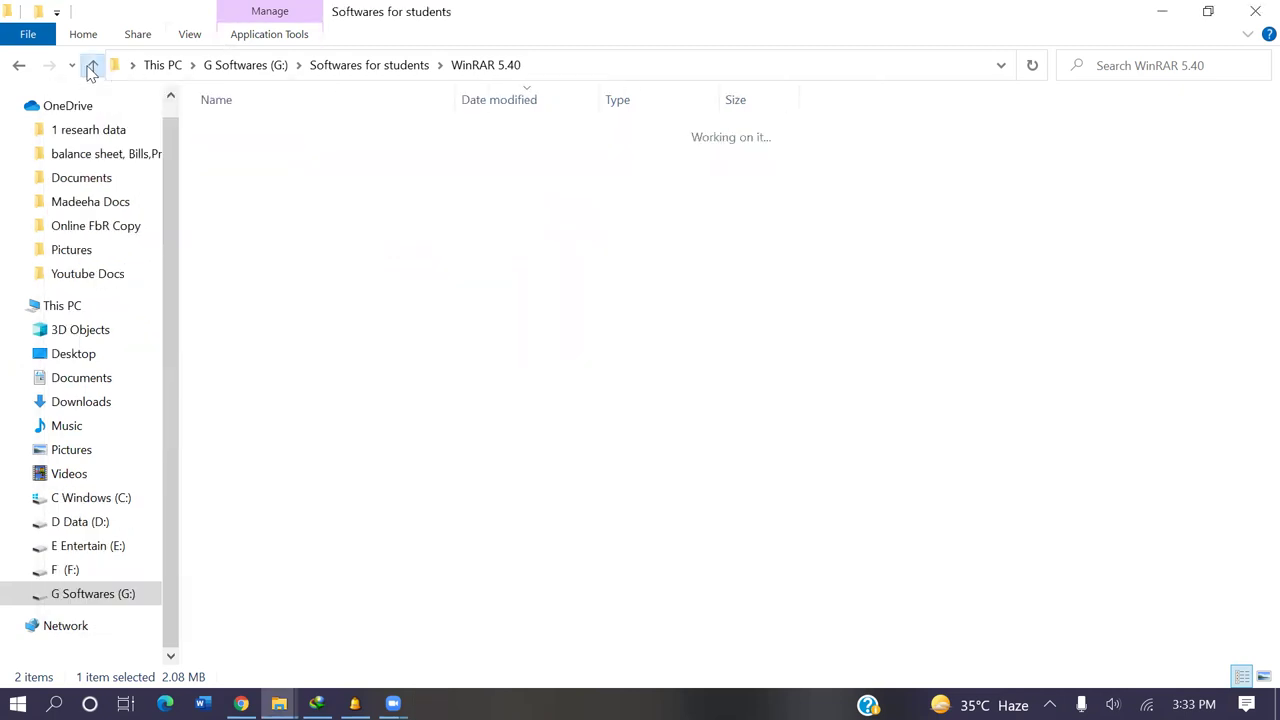
pyautogui.moveTo(1249, 457); pyautogui.dragTo(1251, 129)
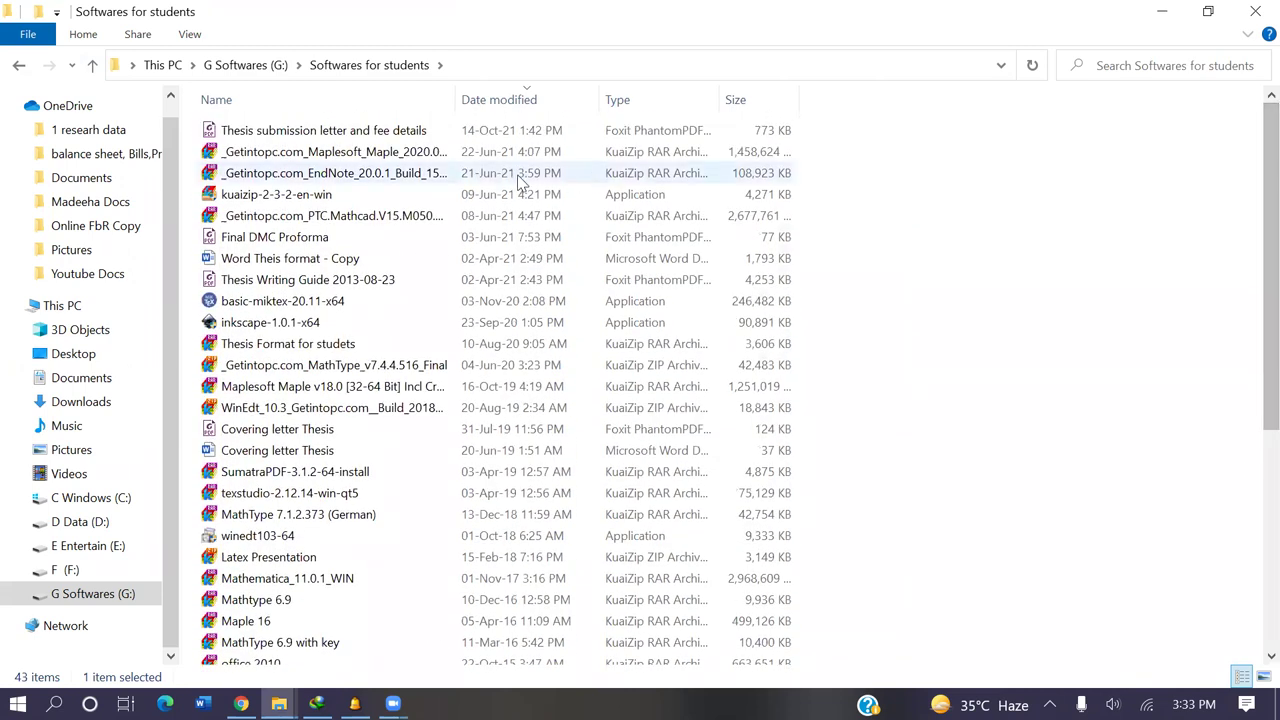
pyautogui.click(456, 158)
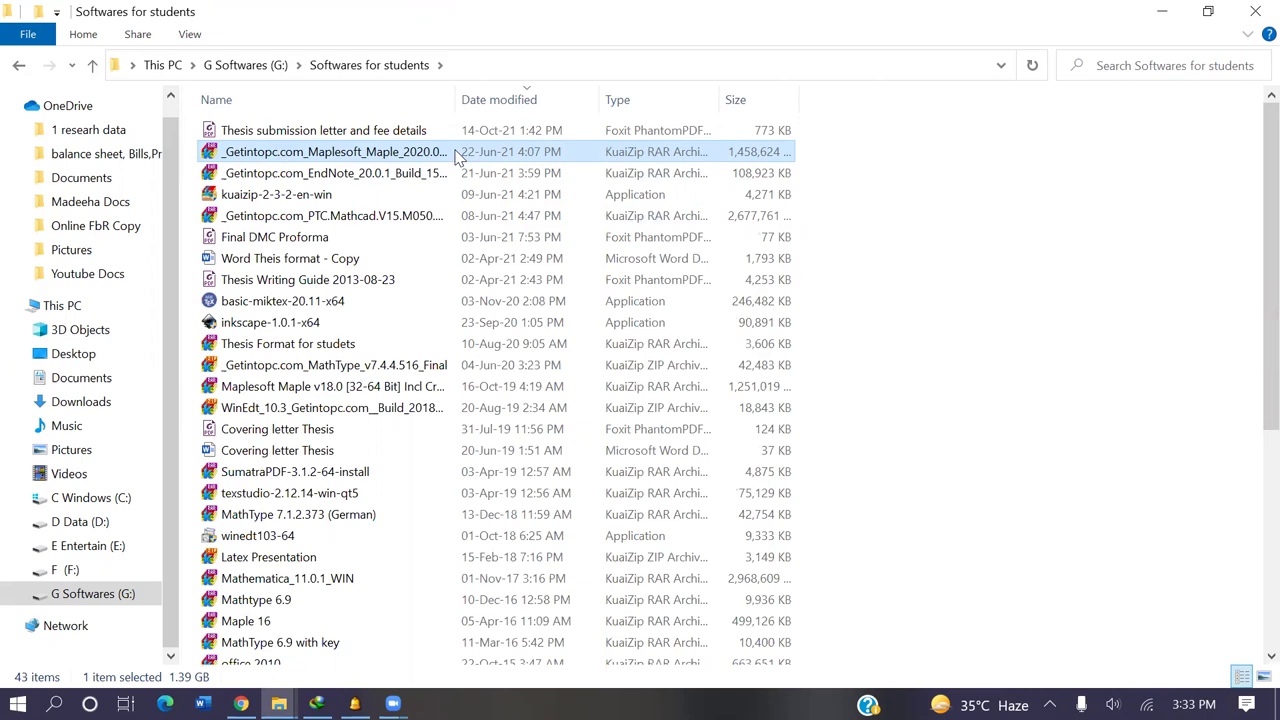
pyautogui.click(432, 174)
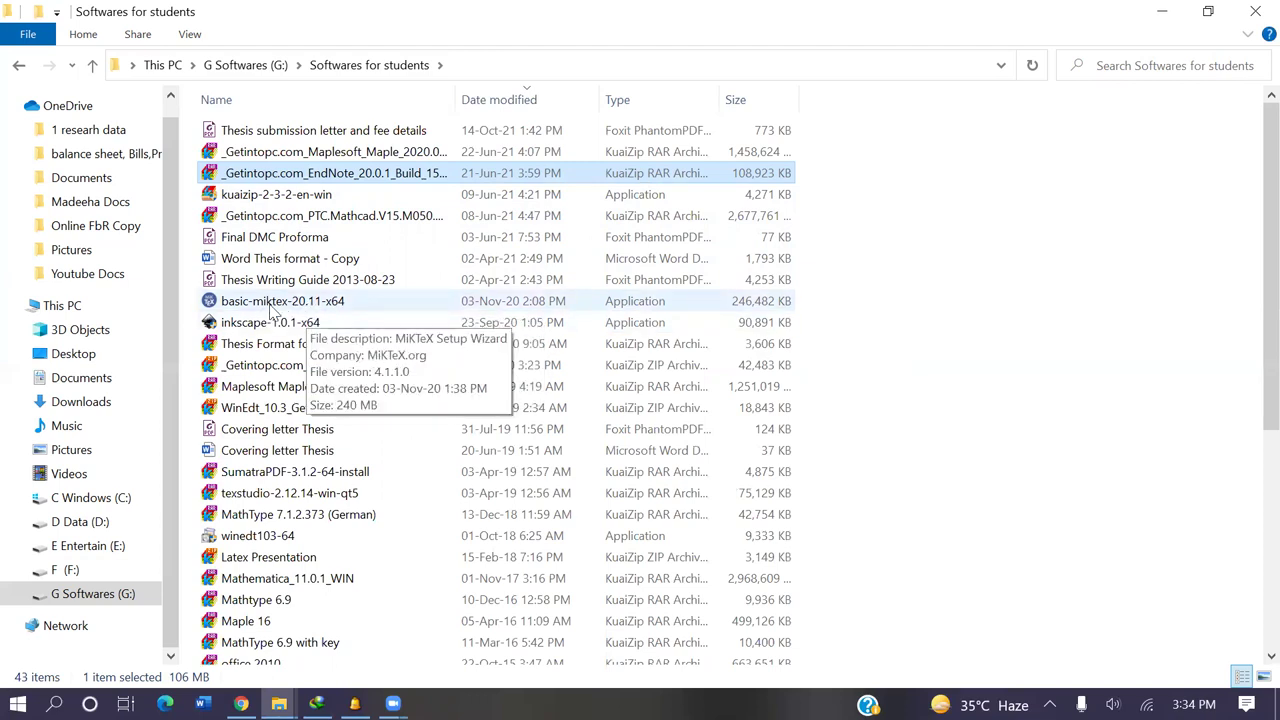
# Start the basic-miktex-20.11-x64 installer, accept the copying conditions and set the installation scope to the current user only.
pyautogui.doubleClick(324, 305)
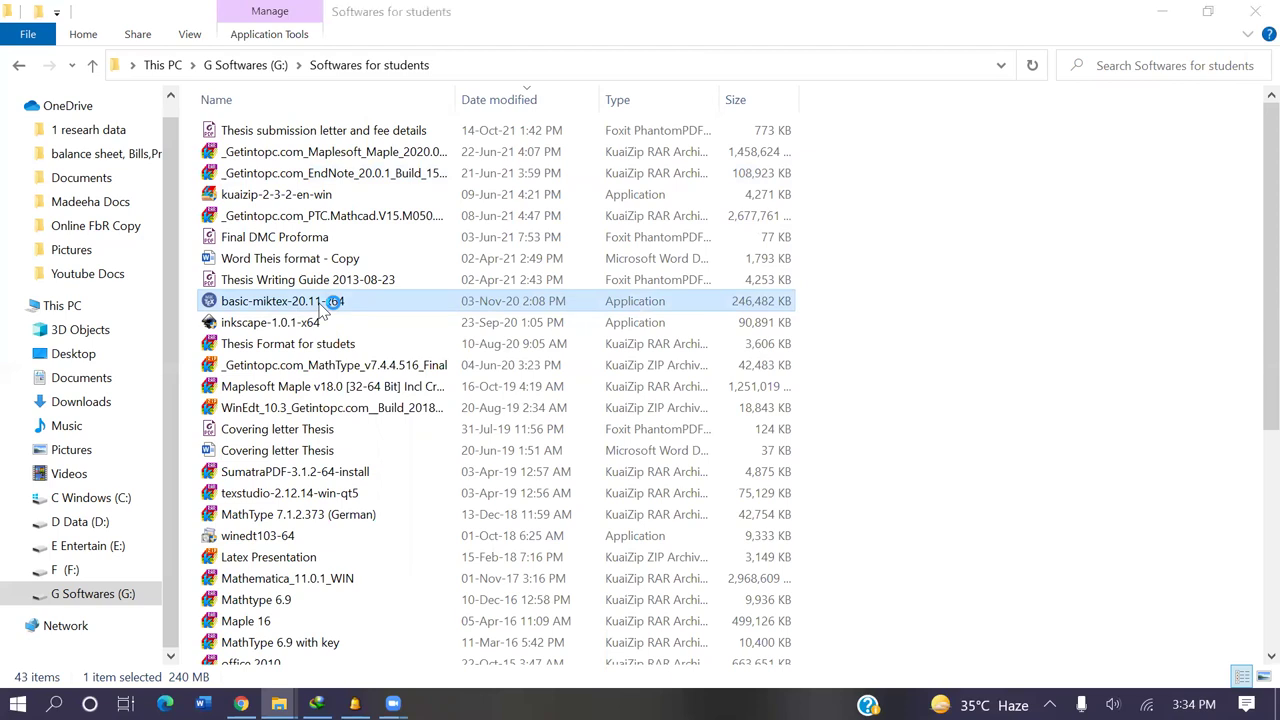
pyautogui.click(495, 476)
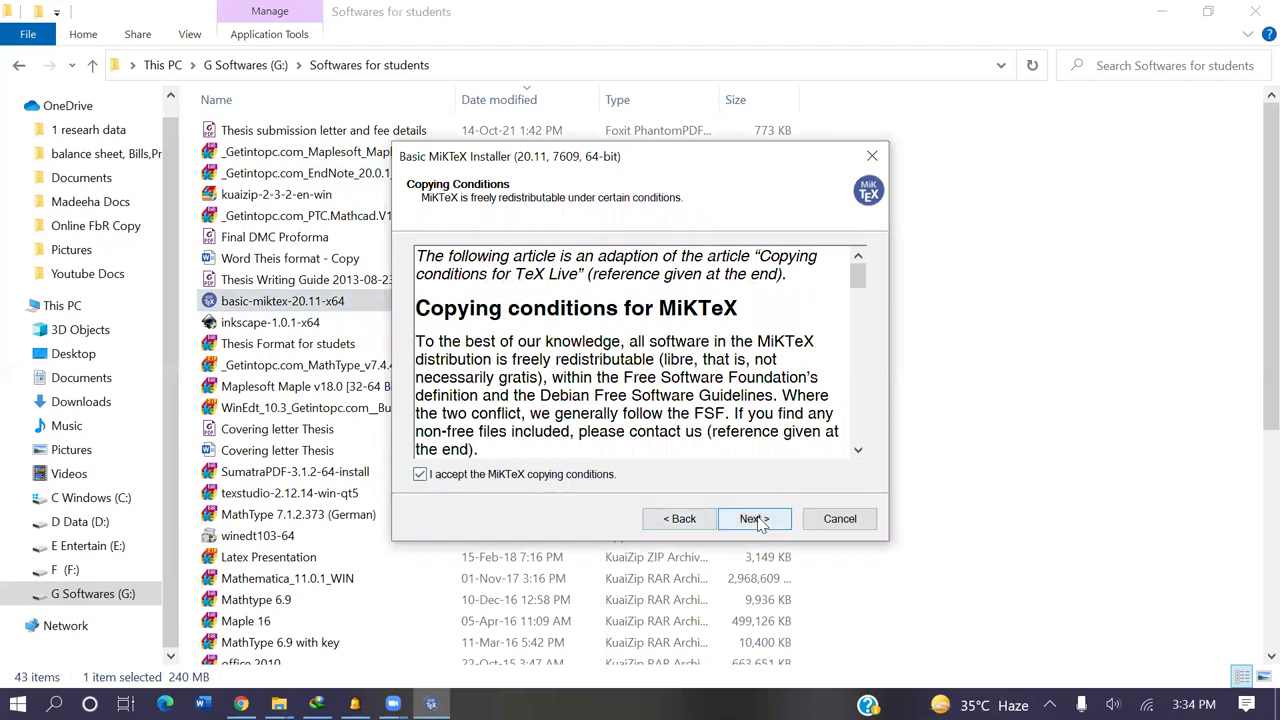
pyautogui.click(757, 521)
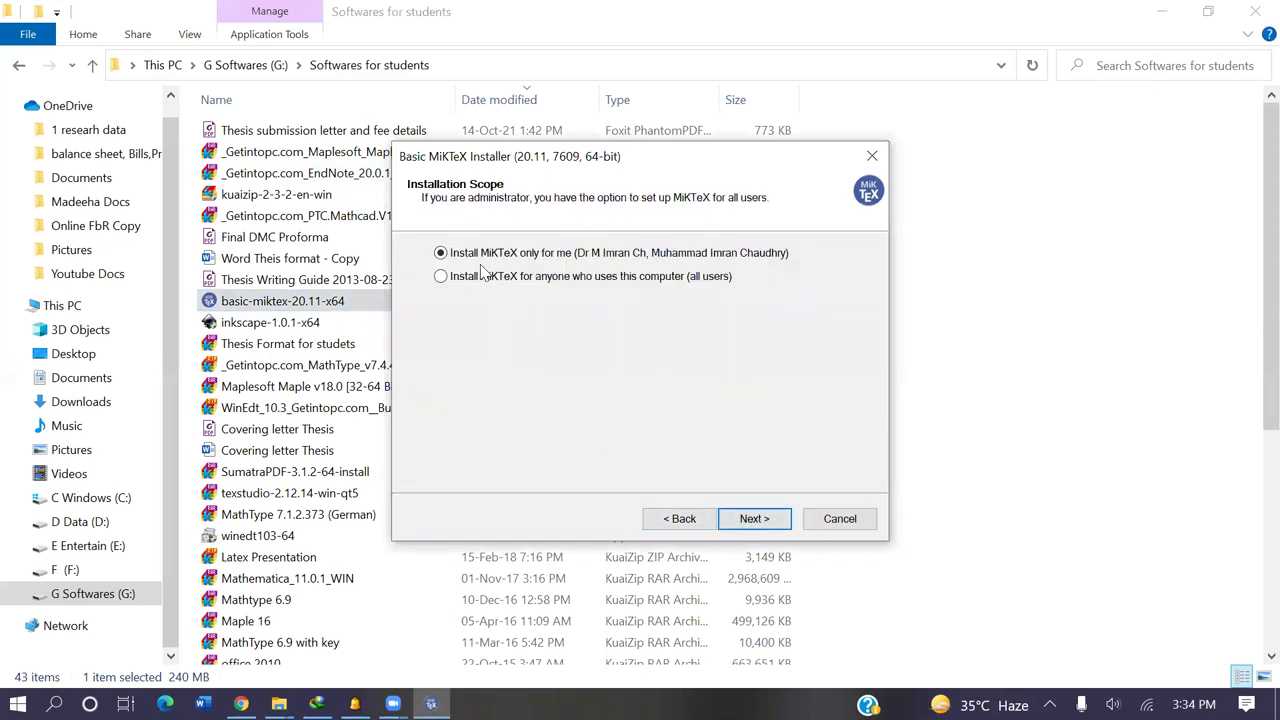
pyautogui.click(748, 520)
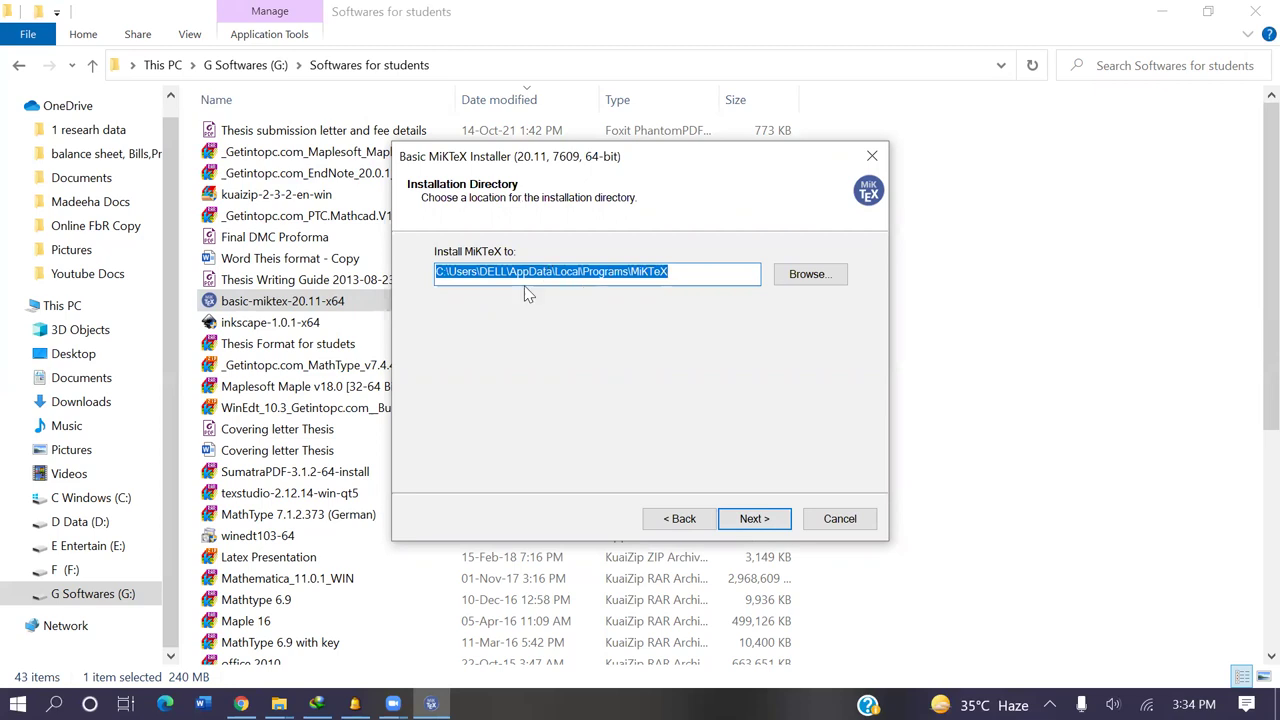
# Try to set the MiKTeX installation directory to the root of the D Data (D:) drive, and cancel the installer.
pyautogui.click(807, 276)
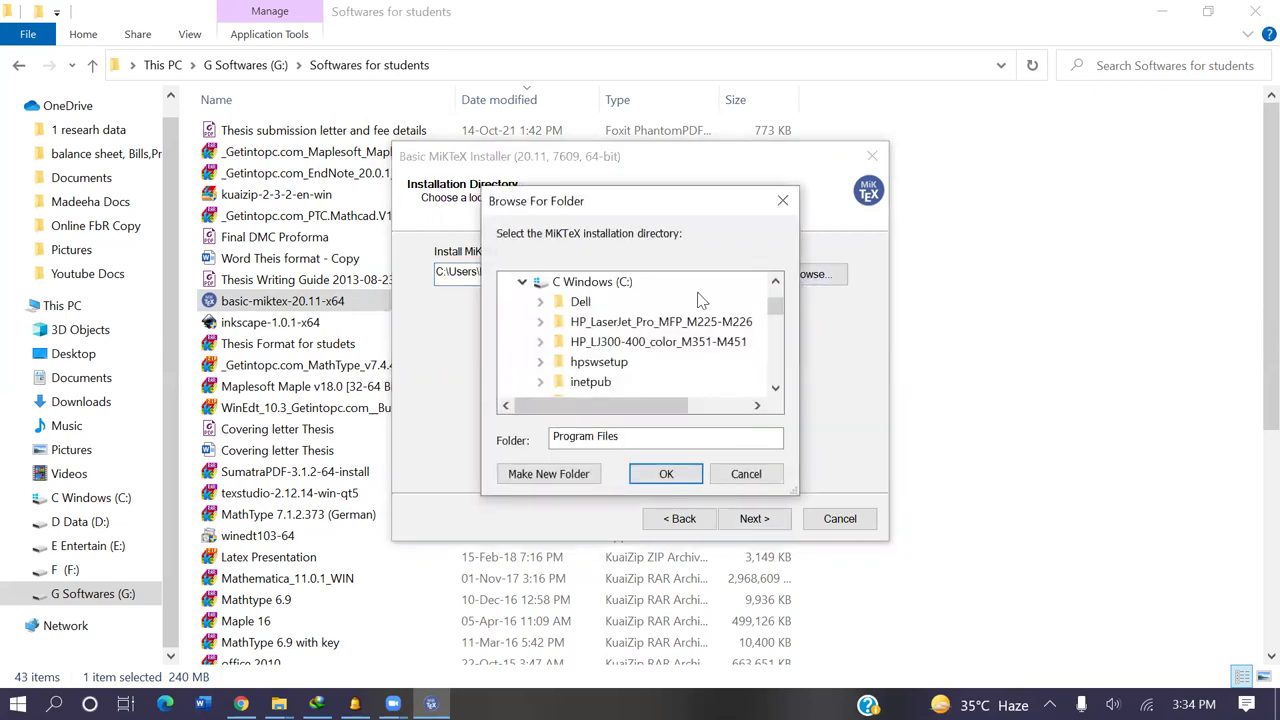
pyautogui.click(776, 388)
pyautogui.click(776, 389)
pyautogui.click(776, 389)
pyautogui.click(776, 389)
pyautogui.click(776, 389)
pyautogui.click(776, 389)
pyautogui.click(776, 389)
pyautogui.click(776, 389)
pyautogui.click(776, 389)
pyautogui.click(776, 389)
pyautogui.click(776, 389)
pyautogui.click(776, 389)
pyautogui.click(776, 389)
pyautogui.click(776, 389)
pyautogui.click(776, 389)
pyautogui.click(776, 389)
pyautogui.click(776, 389)
pyautogui.doubleClick(580, 363)
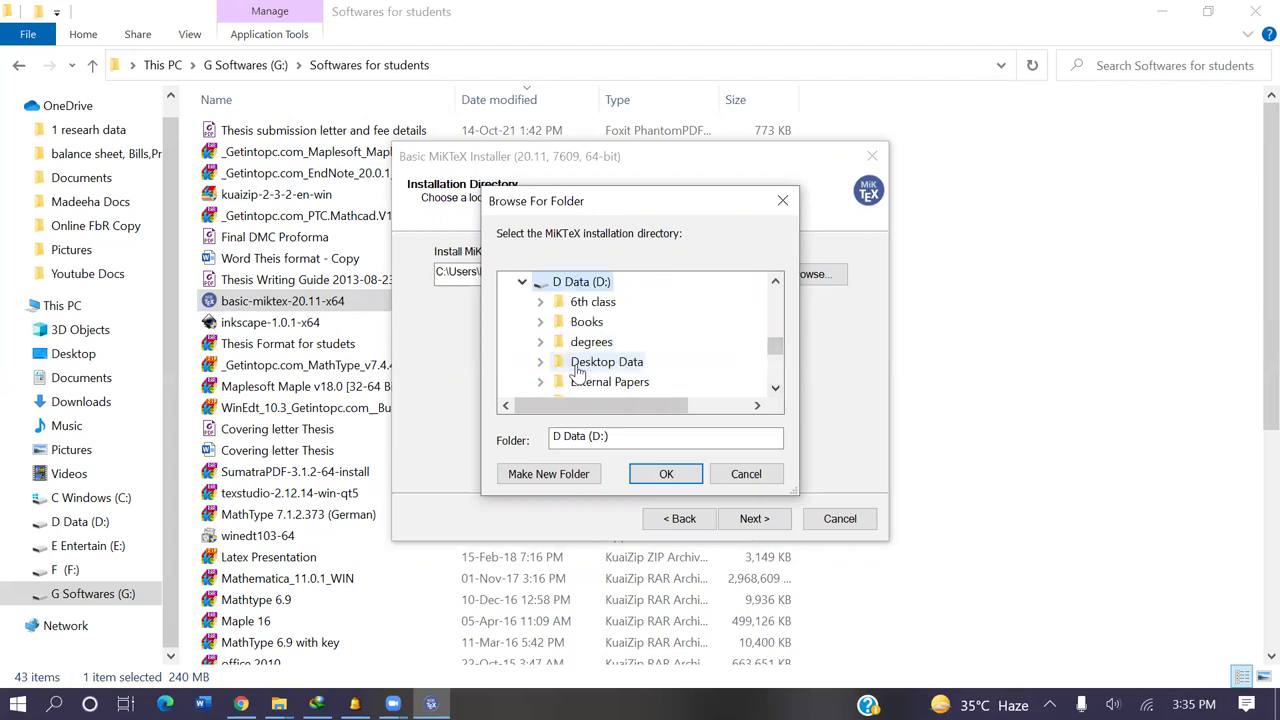
pyautogui.click(667, 477)
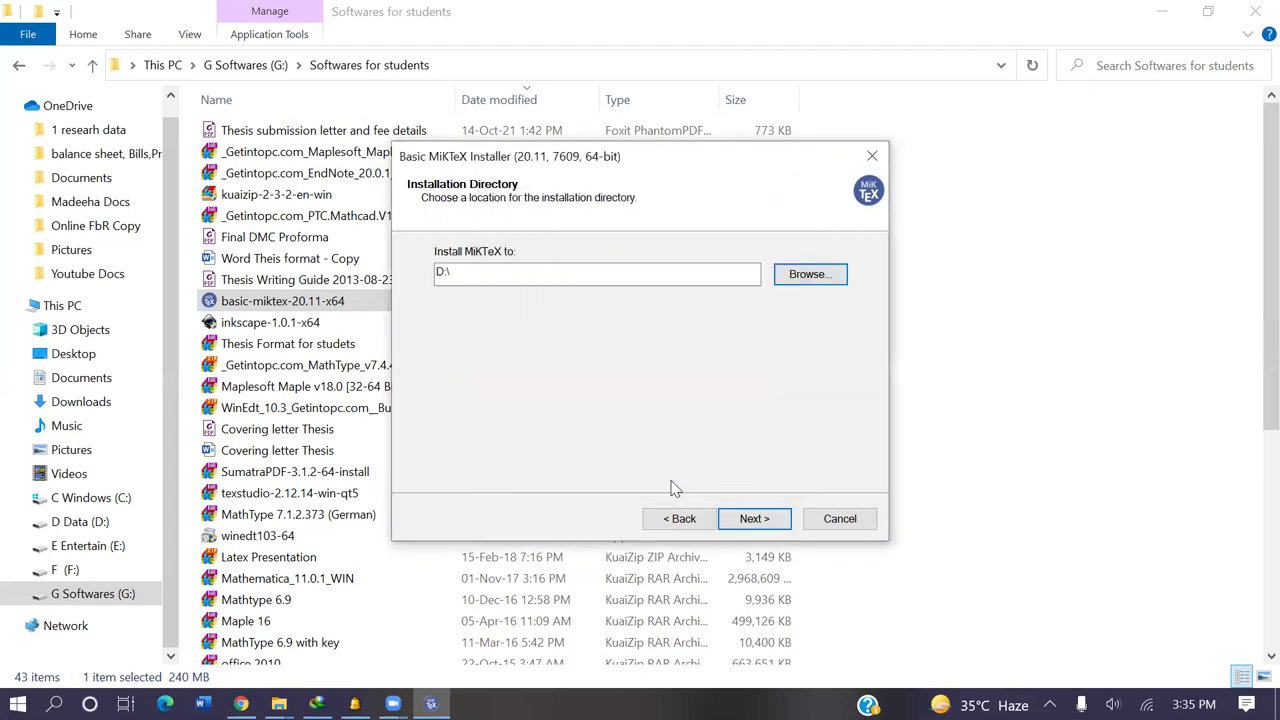
pyautogui.click(748, 519)
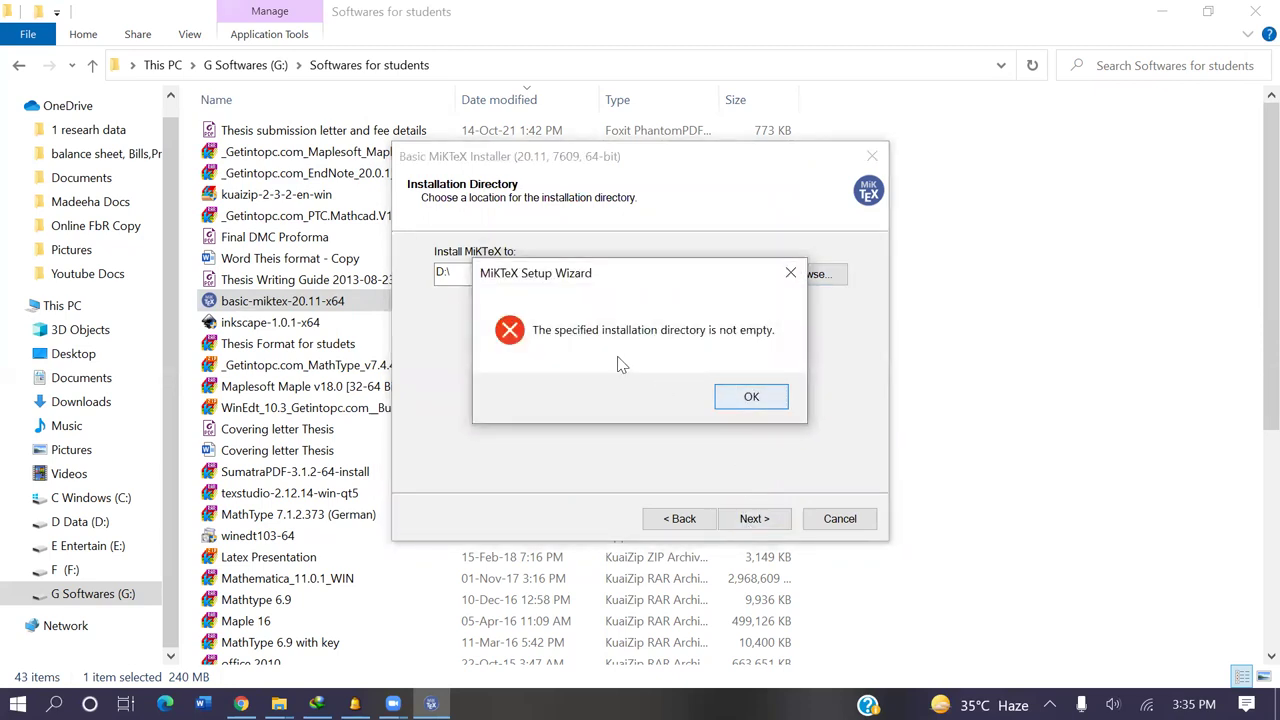
pyautogui.click(751, 399)
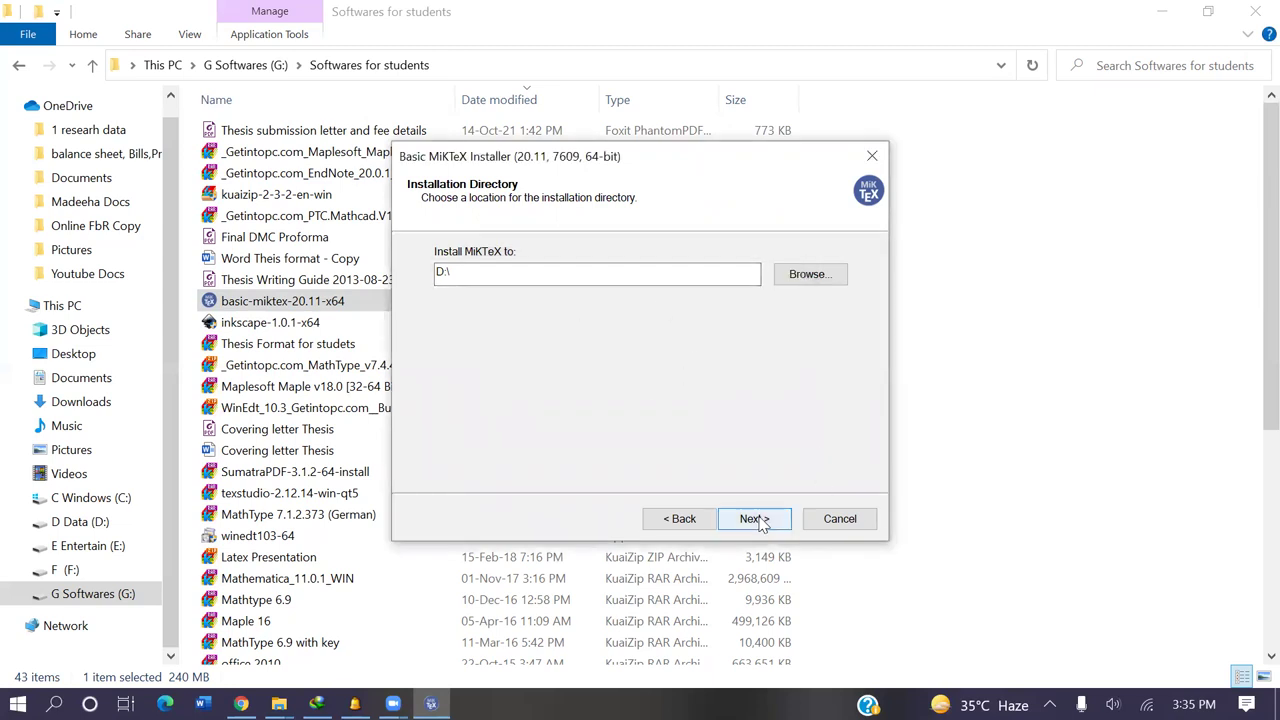
pyautogui.click(840, 519)
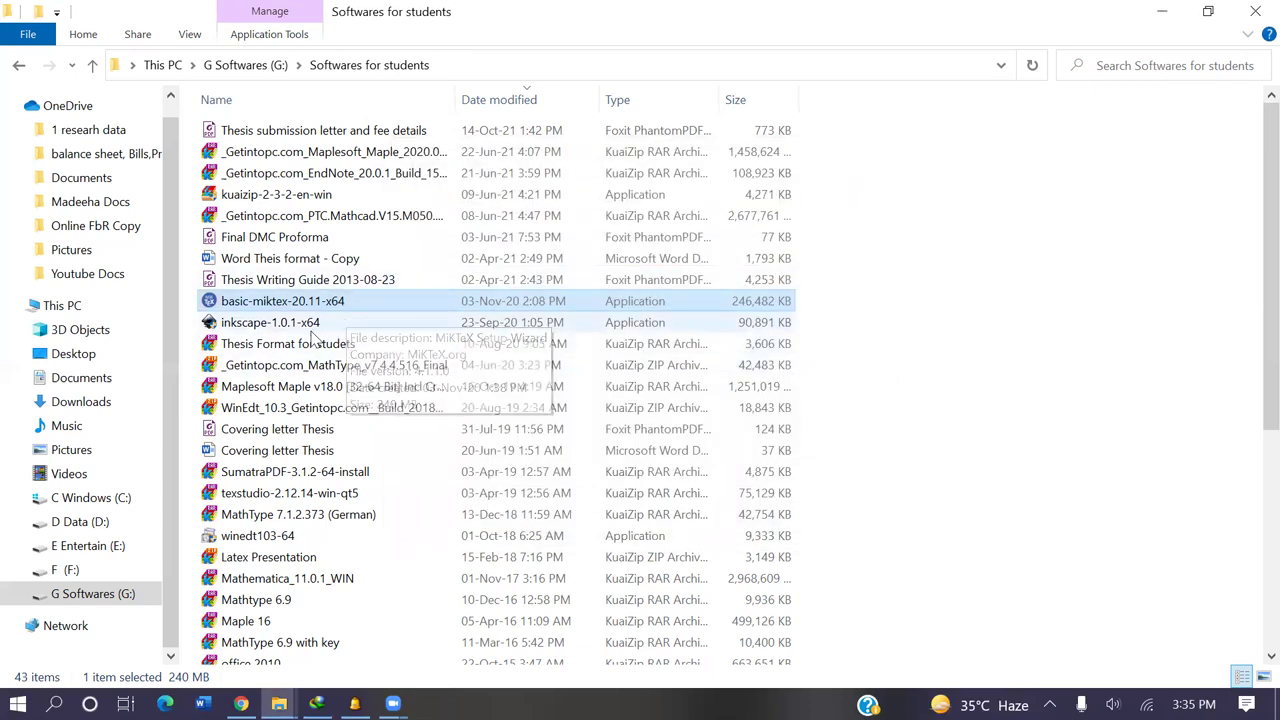
# Start the inkscape-1.0.1-x64 installer without uninstalling the old version, and agree to the license terms.
pyautogui.doubleClick(310, 330)
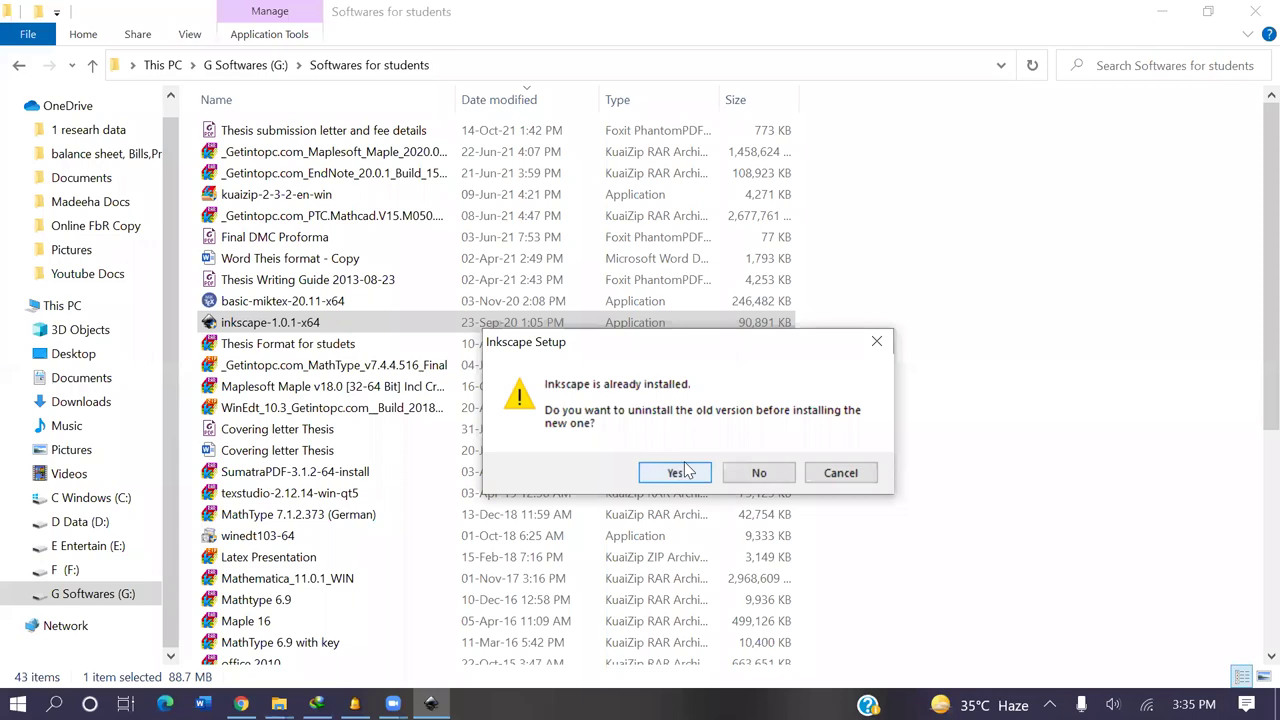
pyautogui.click(680, 477)
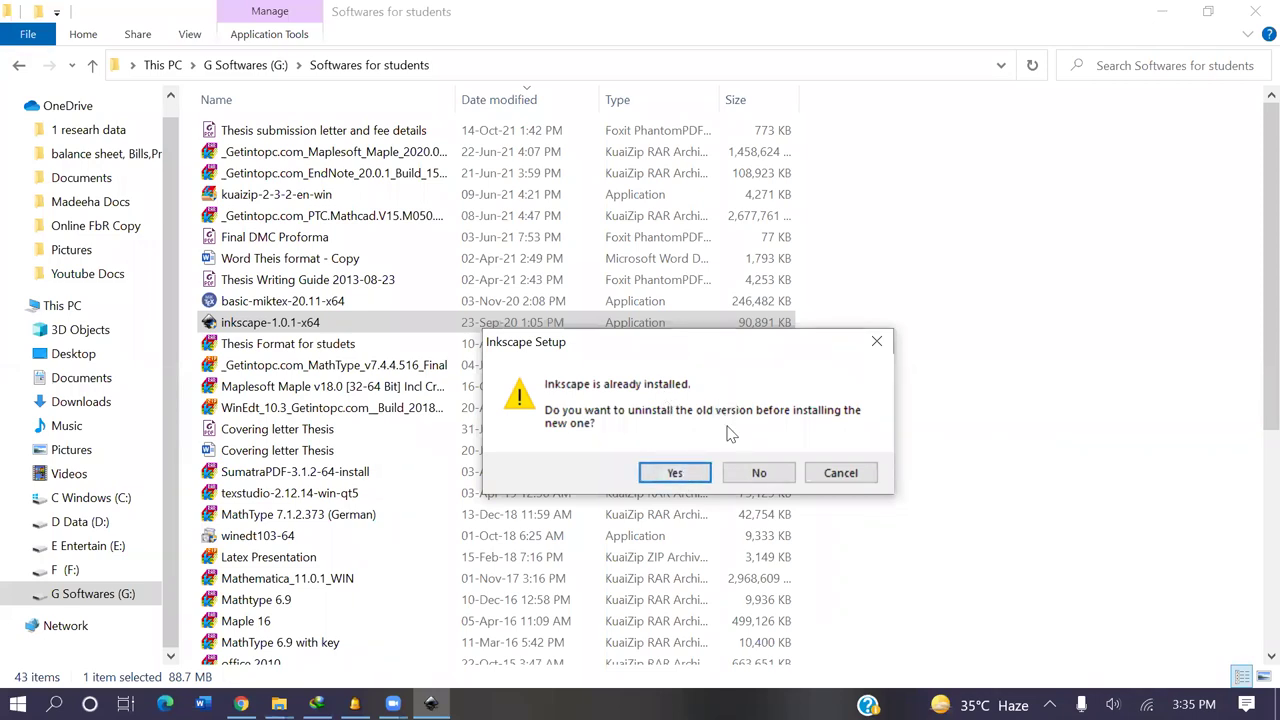
pyautogui.click(758, 472)
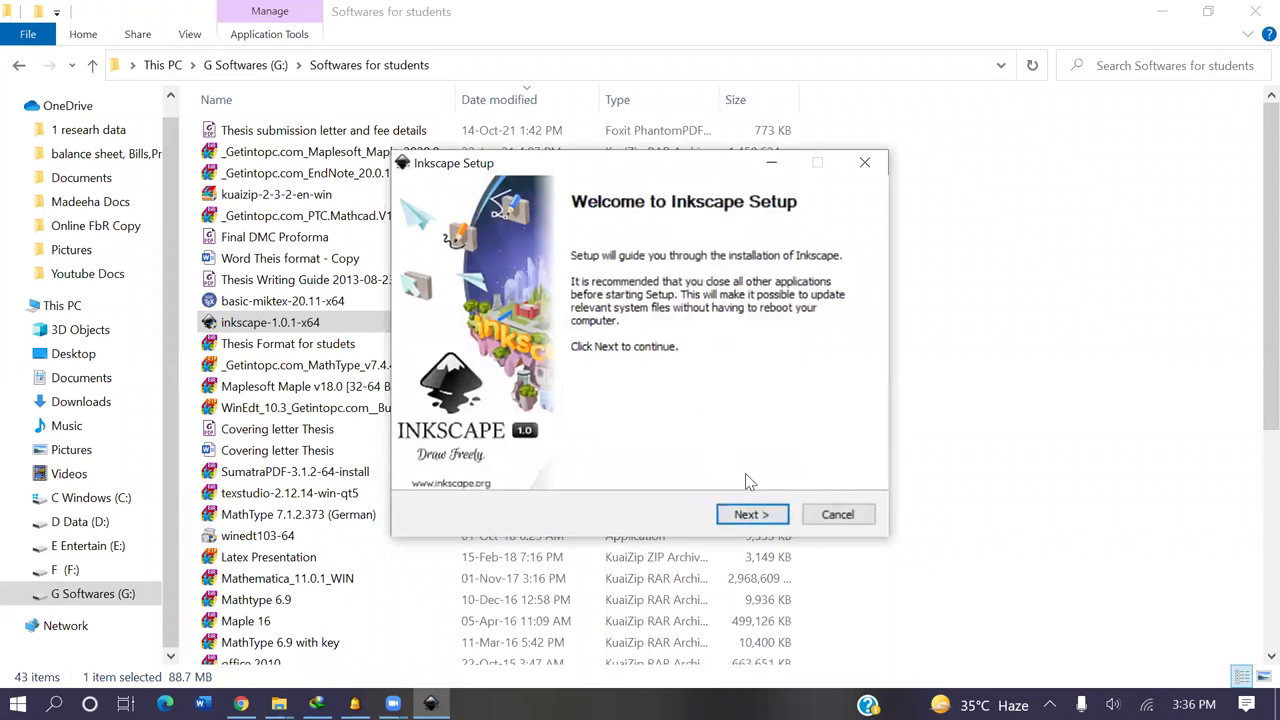
pyautogui.click(748, 515)
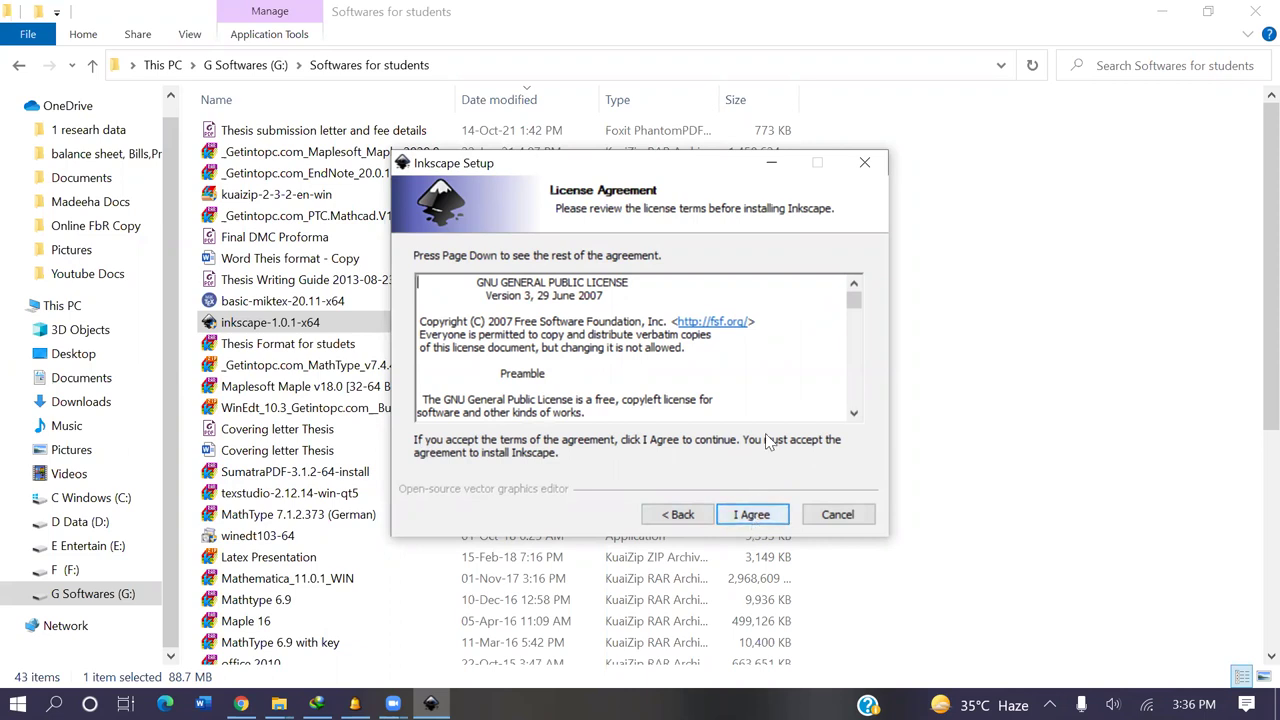
pyautogui.moveTo(856, 299)
pyautogui.mouseDown()
pyautogui.moveTo(850, 418)
pyautogui.moveTo(834, 406)
pyautogui.moveTo(848, 410)
pyautogui.moveTo(852, 295)
pyautogui.mouseUp()
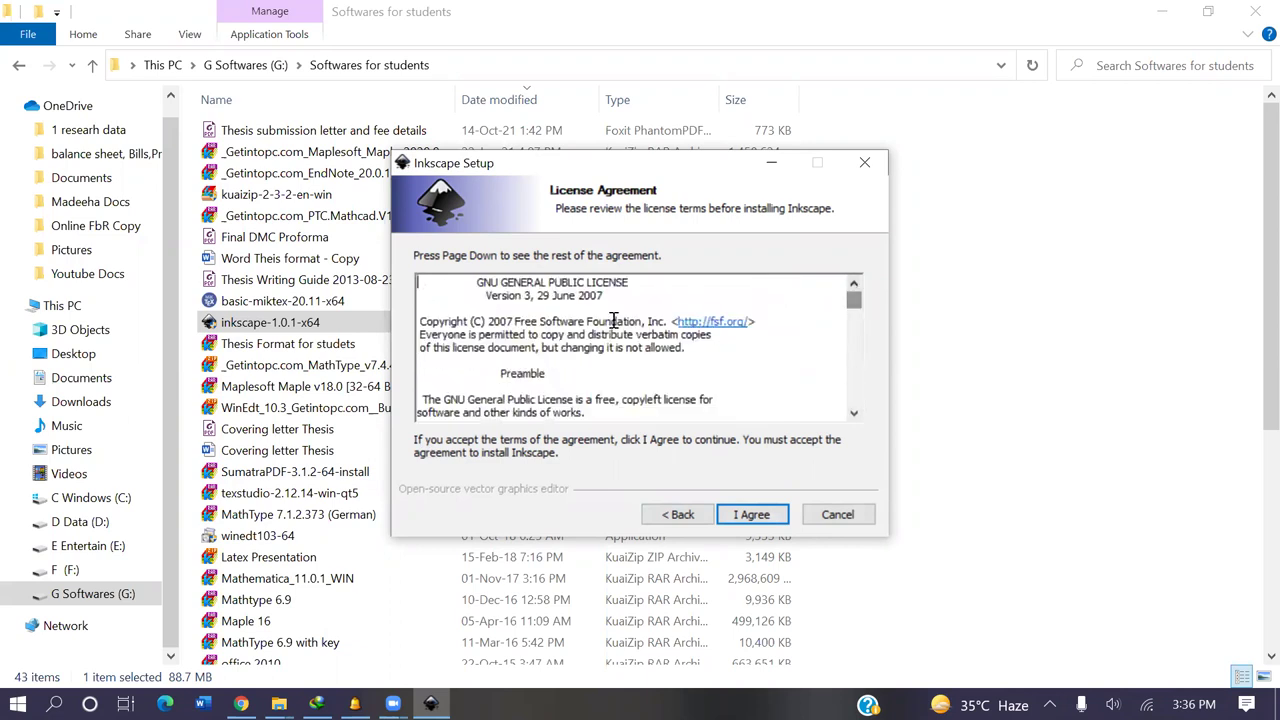
pyautogui.click(752, 518)
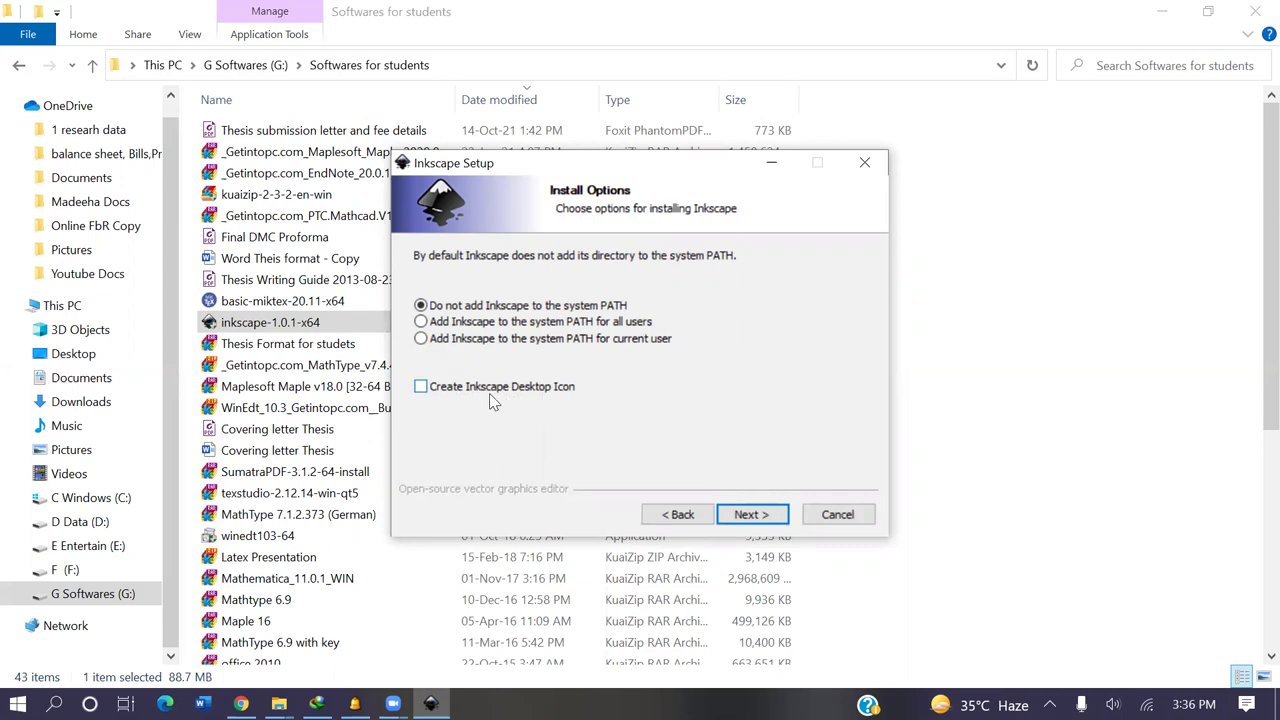
# Enable the Inkscape desktop icon, go through setup with the default folders up to the component selection, and quit without installing.
pyautogui.click(420, 393)
pyautogui.click(752, 514)
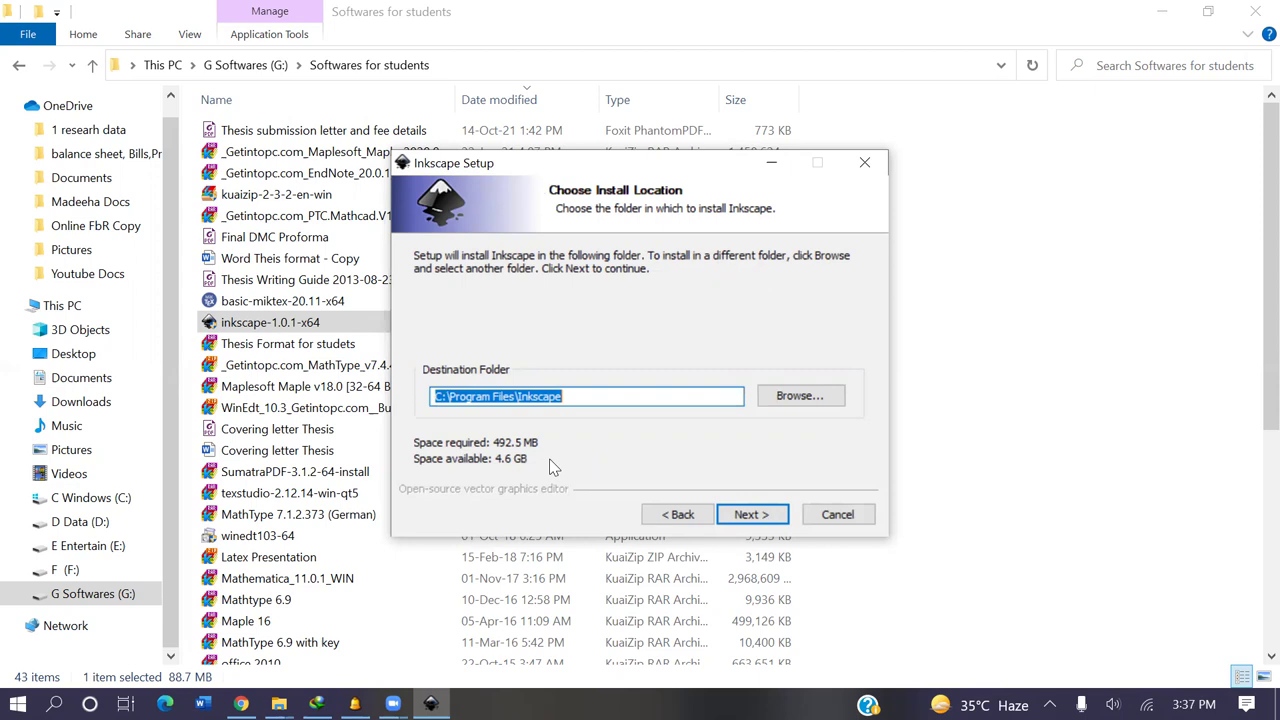
pyautogui.click(745, 514)
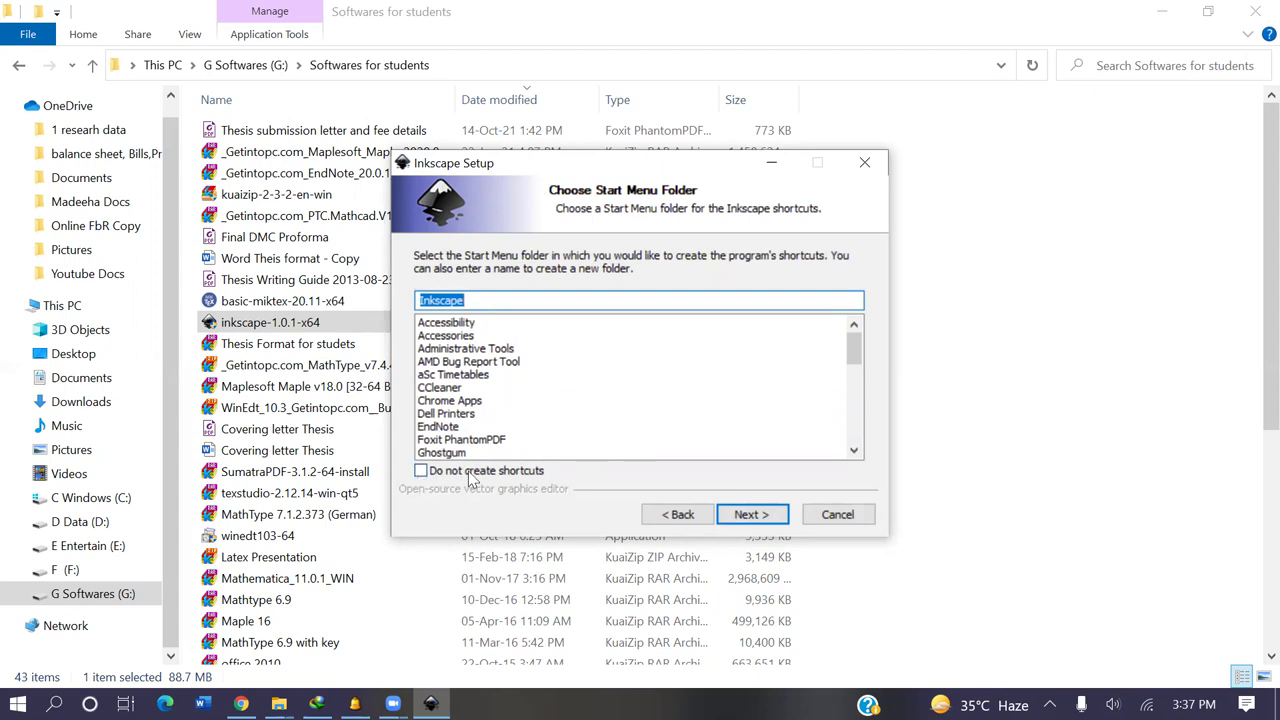
pyautogui.click(751, 517)
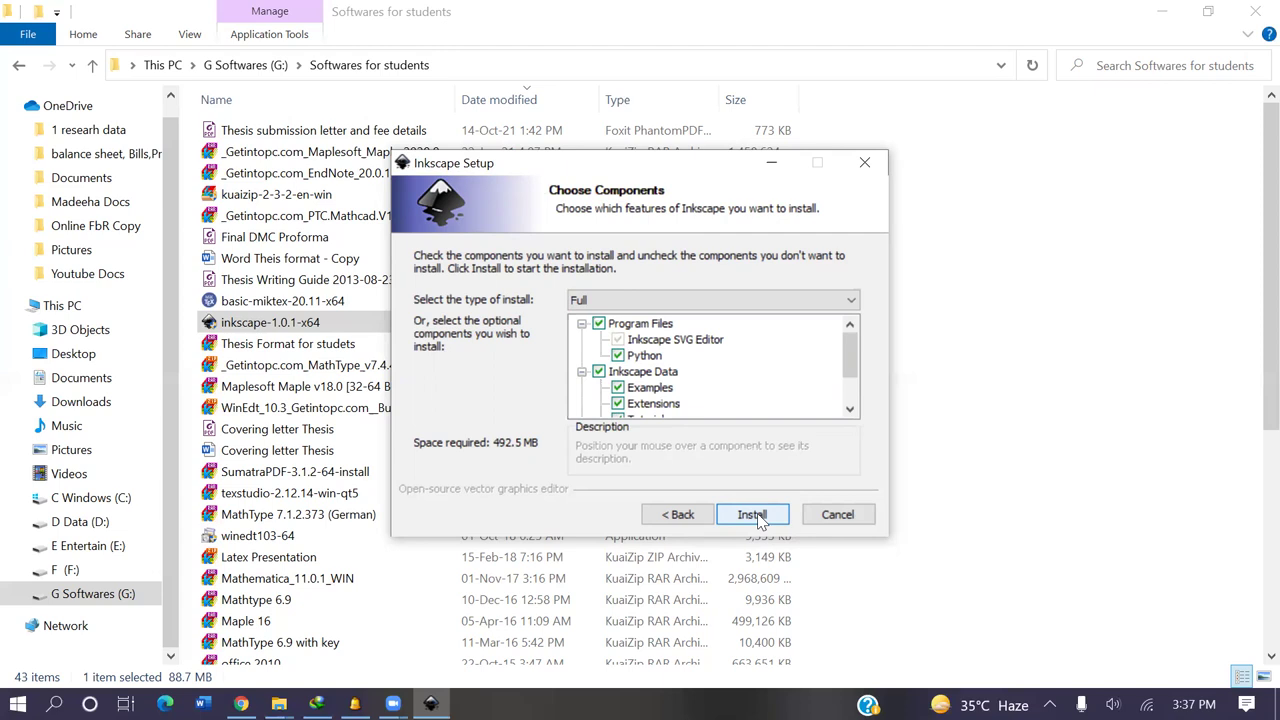
pyautogui.click(840, 516)
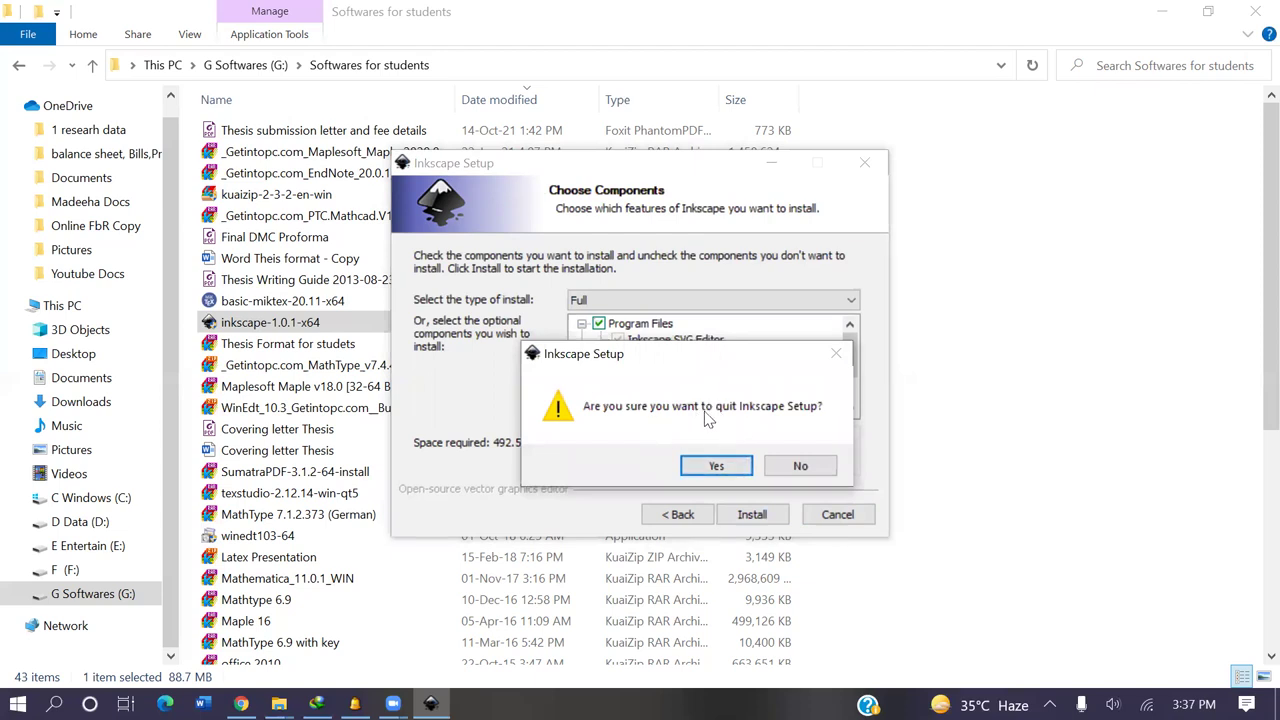
pyautogui.click(718, 467)
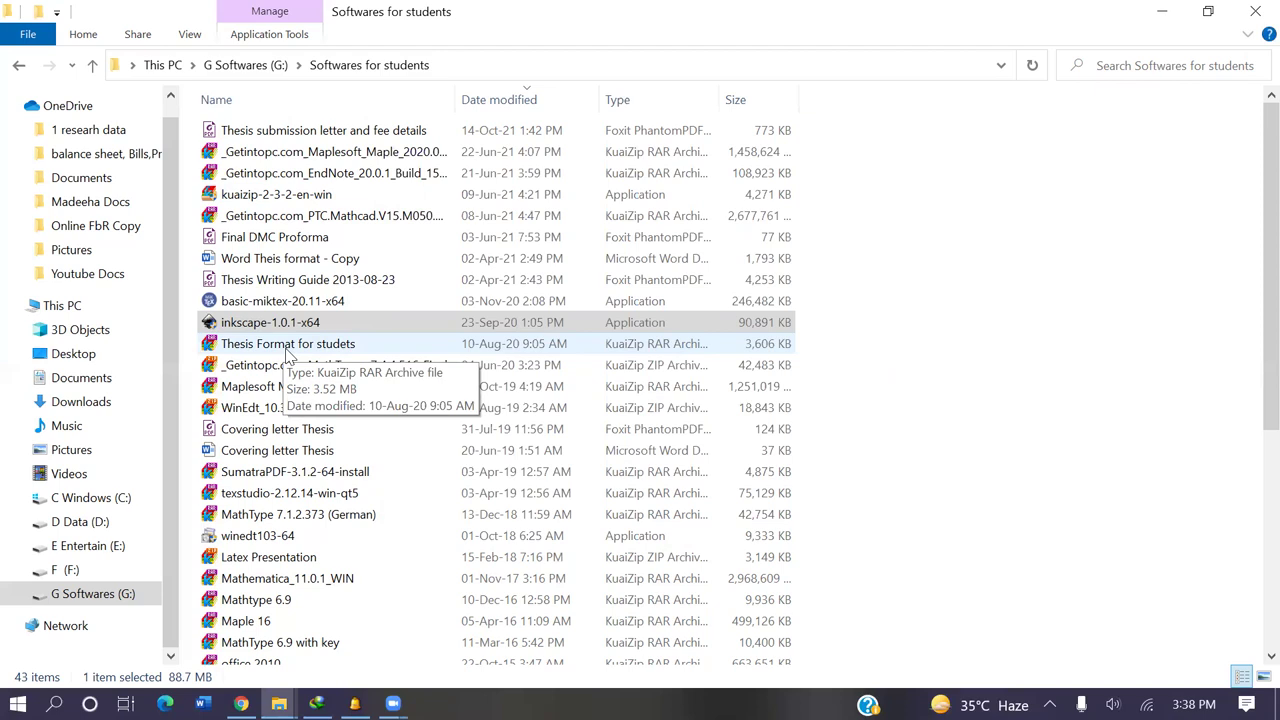
pyautogui.rightClick(288, 352)
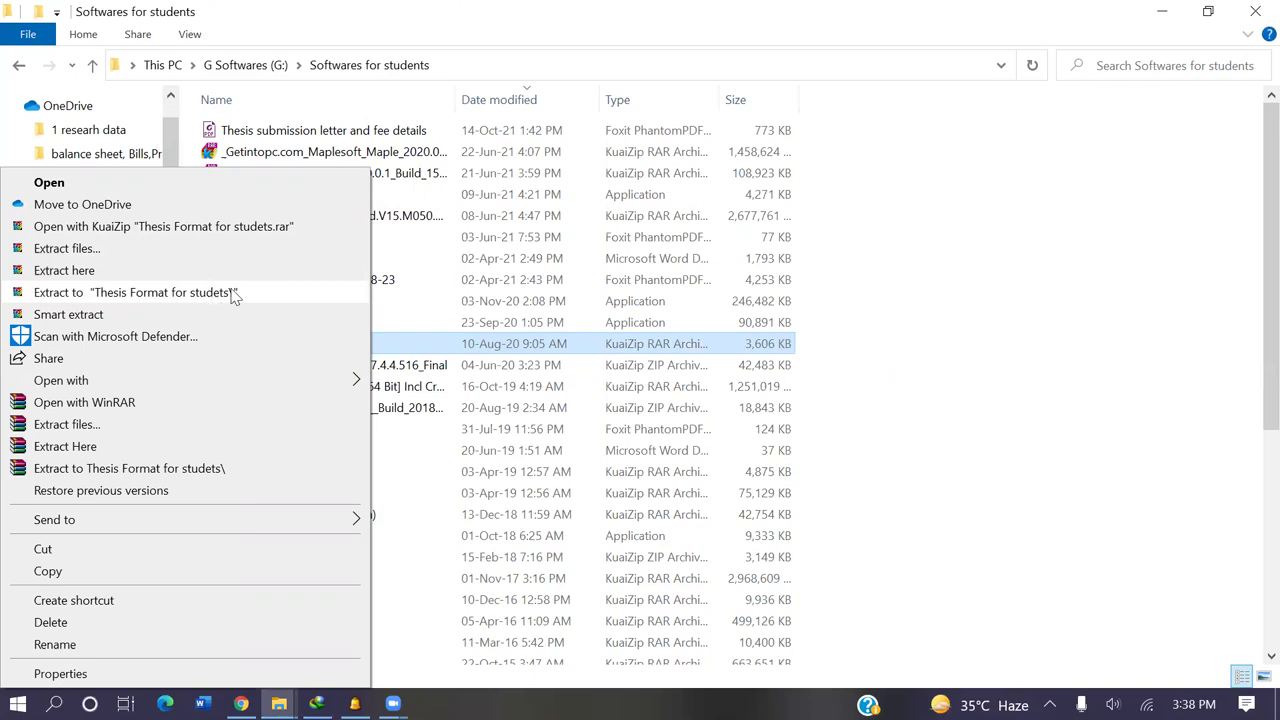
pyautogui.click(918, 322)
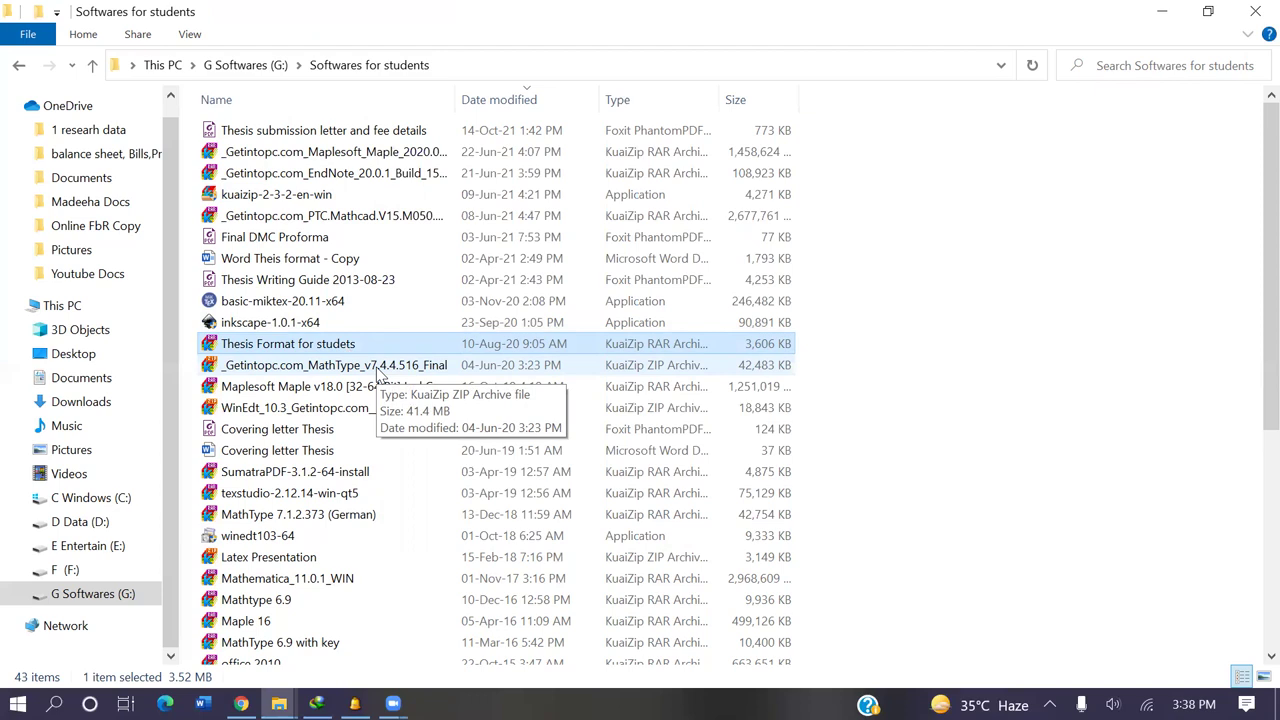
# Run MathType-win-en.exe from the _Getintopc.com_MathType_v7.4.4.516_Final archive, agree to the license, install to the default folder and exit setup.
pyautogui.doubleClick(383, 370)
pyautogui.doubleClick(205, 312)
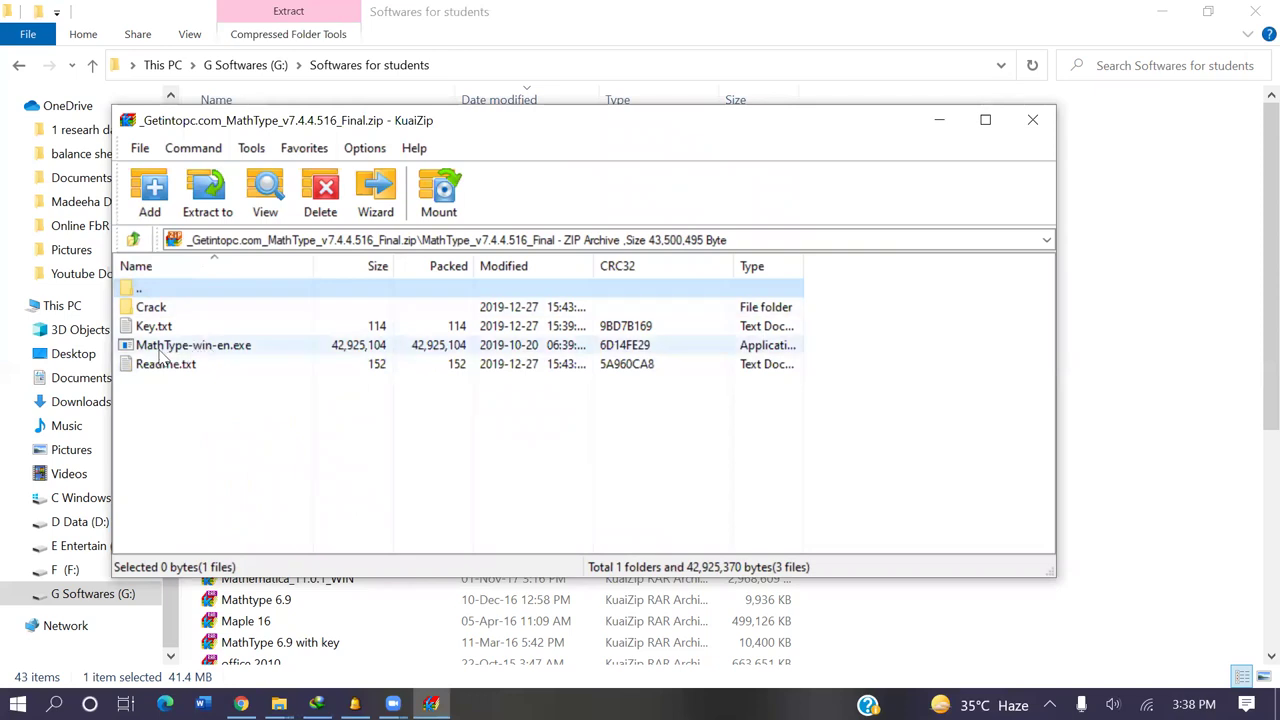
pyautogui.doubleClick(216, 350)
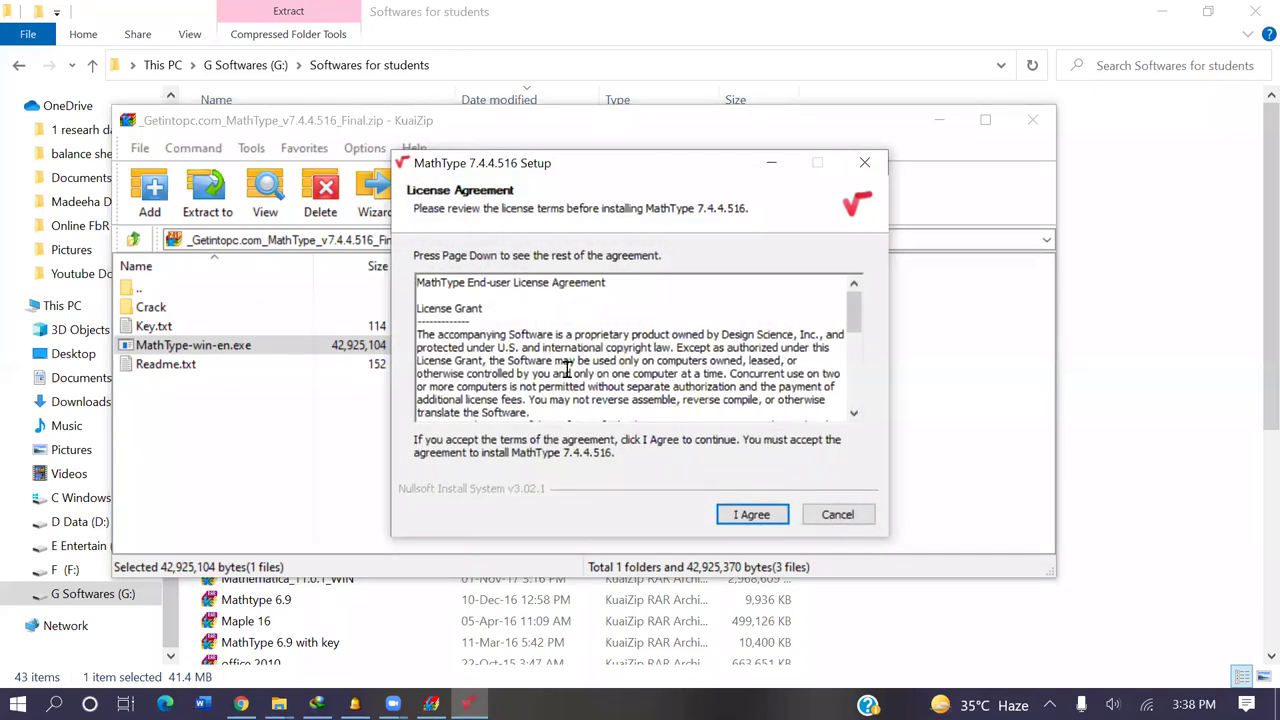
pyautogui.click(735, 516)
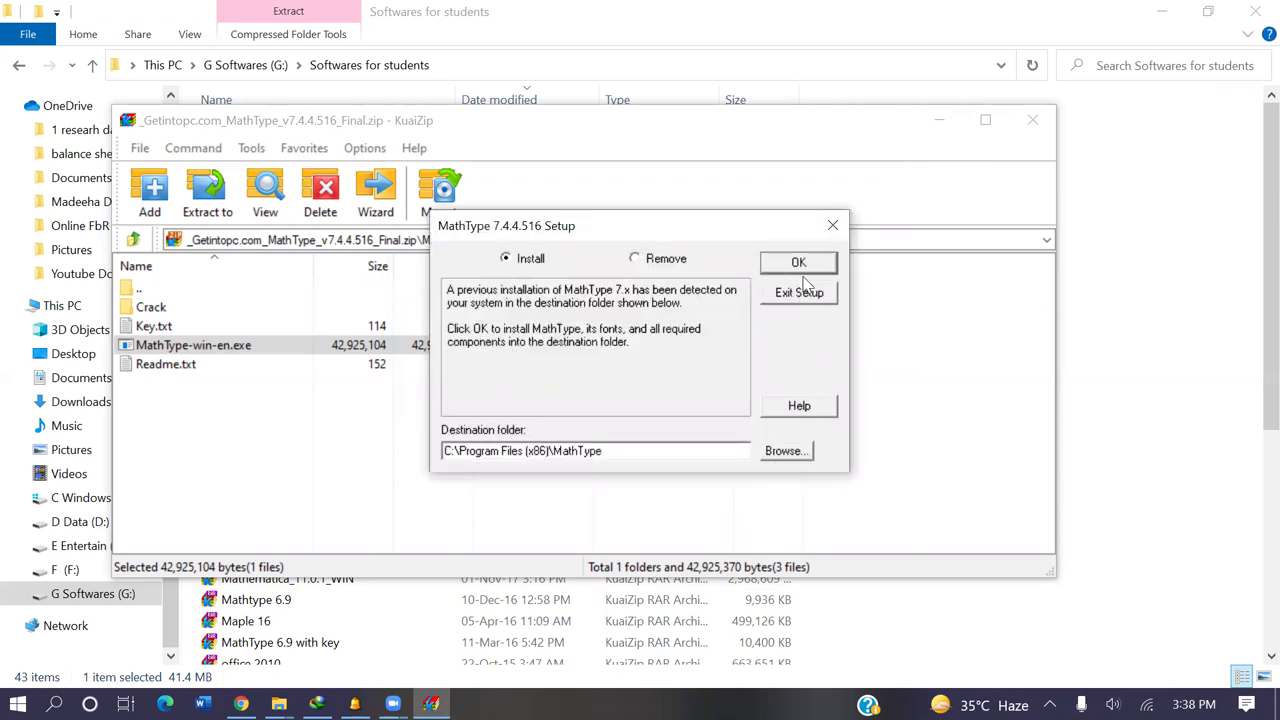
pyautogui.click(817, 262)
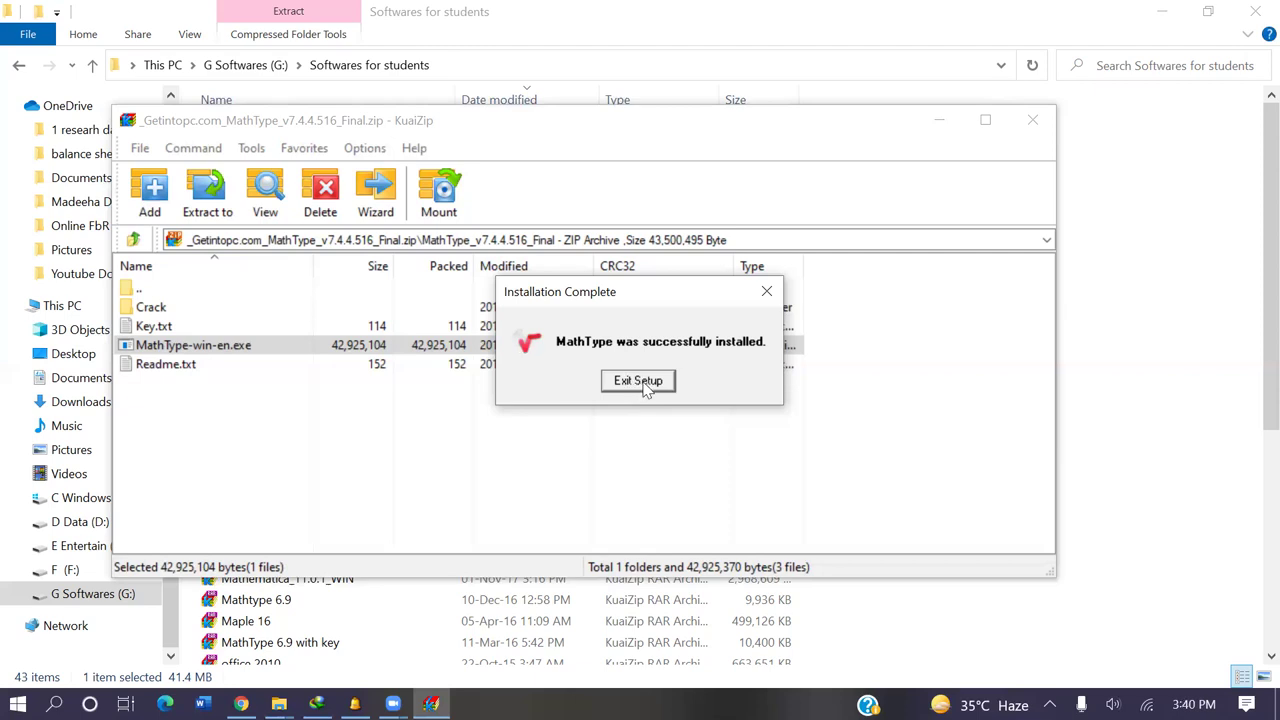
pyautogui.click(645, 388)
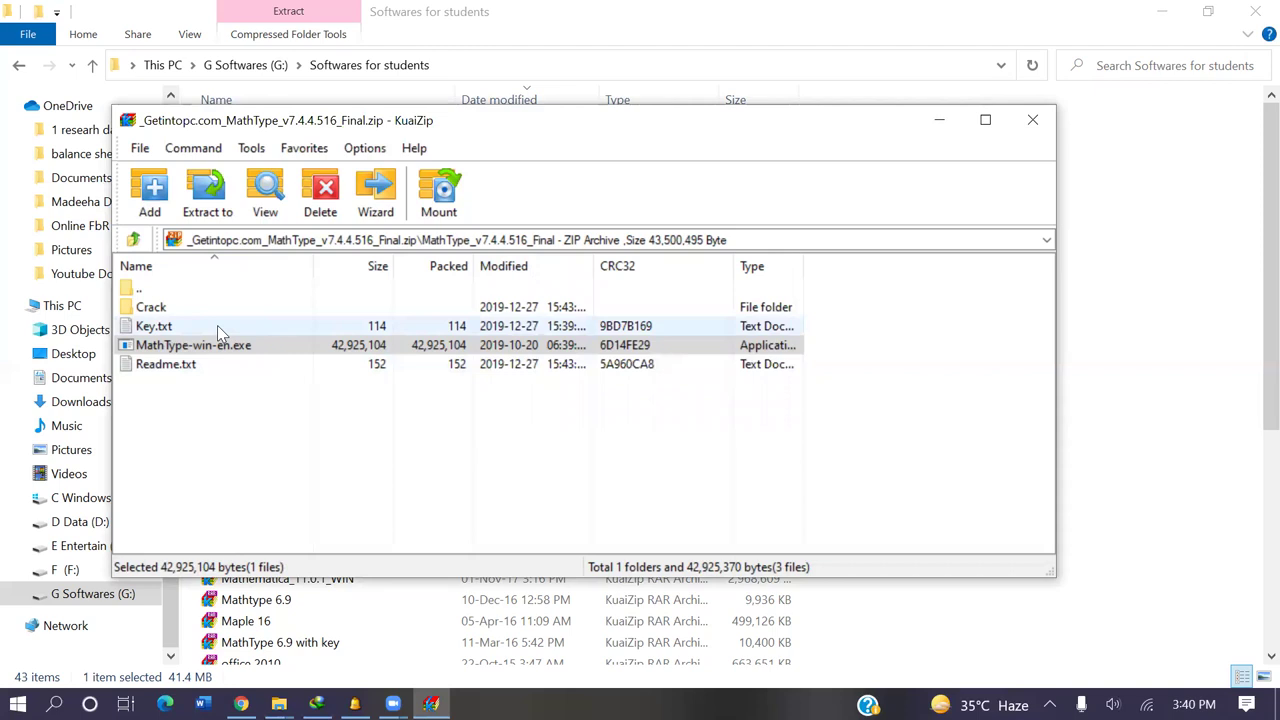
# Open Key.txt from the MathType archive and examine the registration name, email and serial lines.
pyautogui.doubleClick(176, 325)
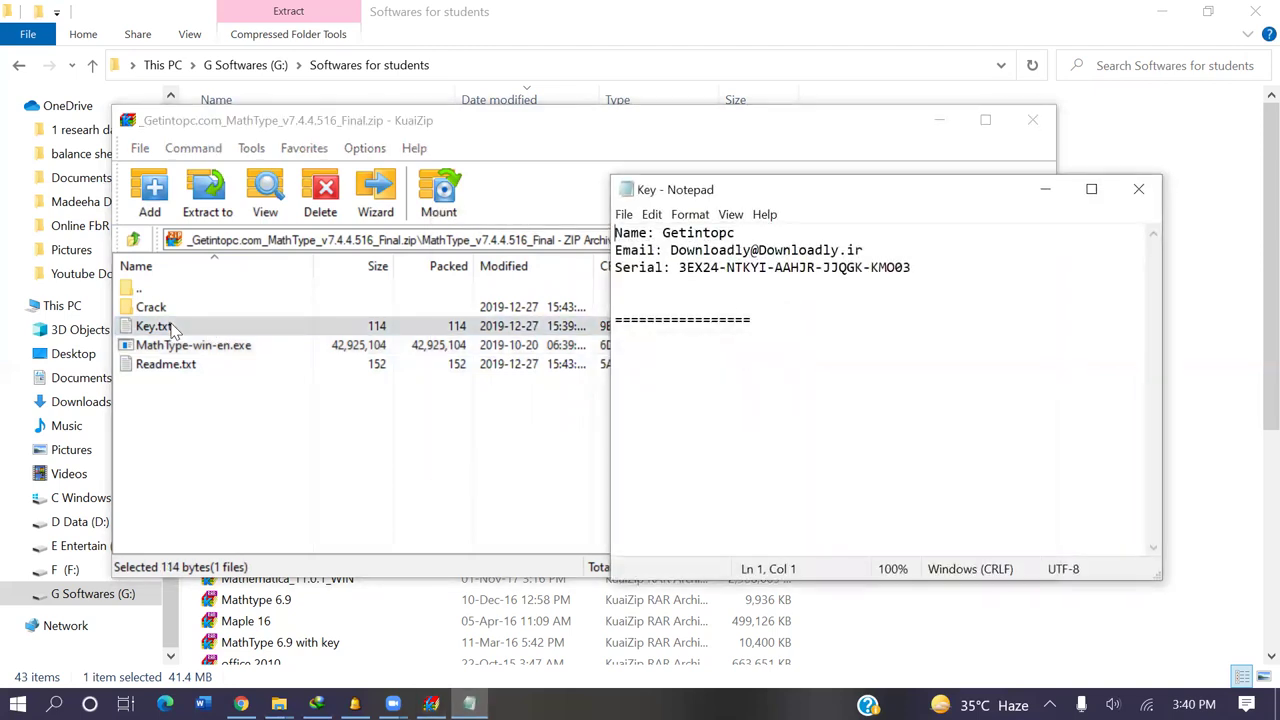
pyautogui.moveTo(664, 232); pyautogui.dragTo(740, 232)
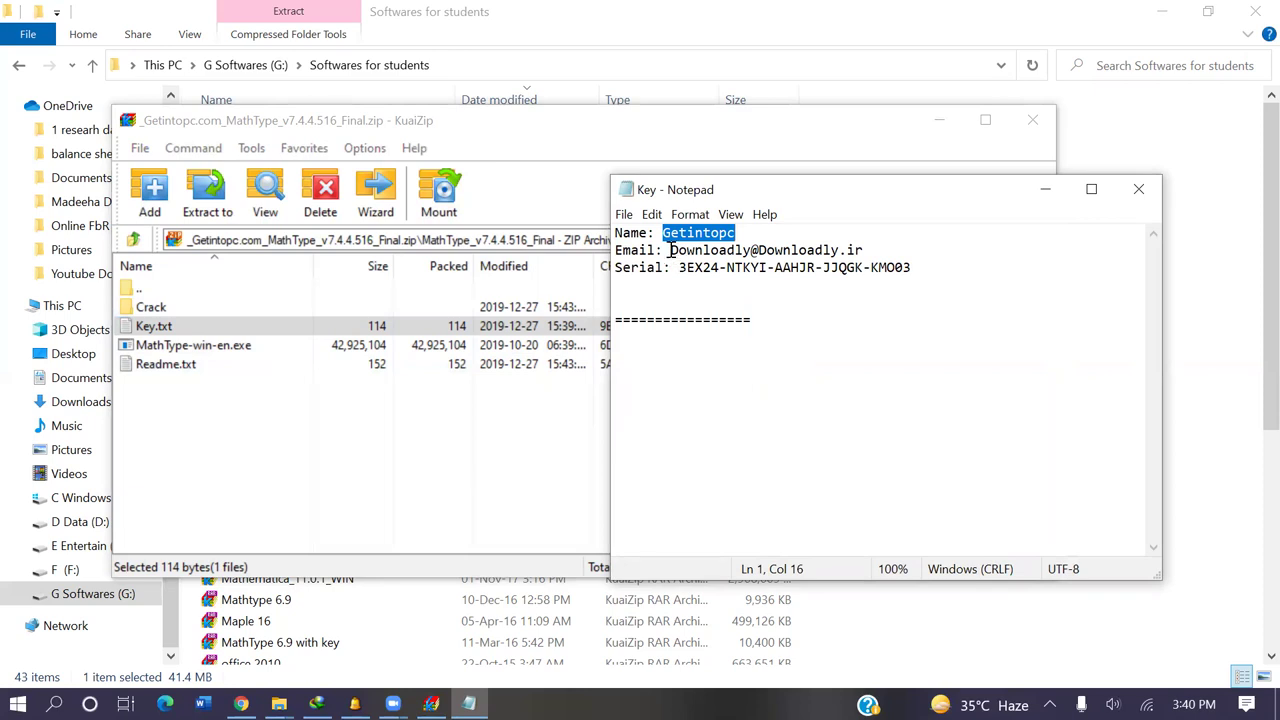
pyautogui.moveTo(669, 250); pyautogui.dragTo(837, 229)
pyautogui.click(908, 264)
pyautogui.click(777, 282)
# Launch MathType through a Windows search for "math" and open its product key form.
pyautogui.click(54, 703)
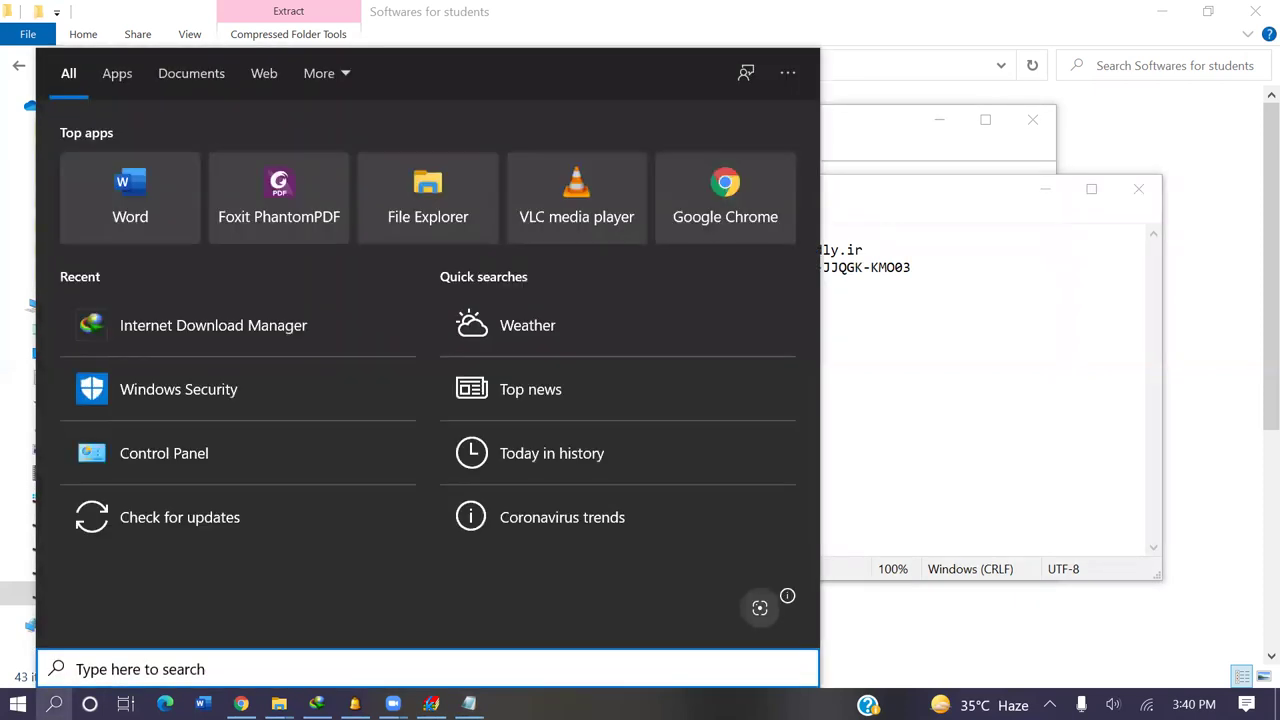
pyautogui.write('math')
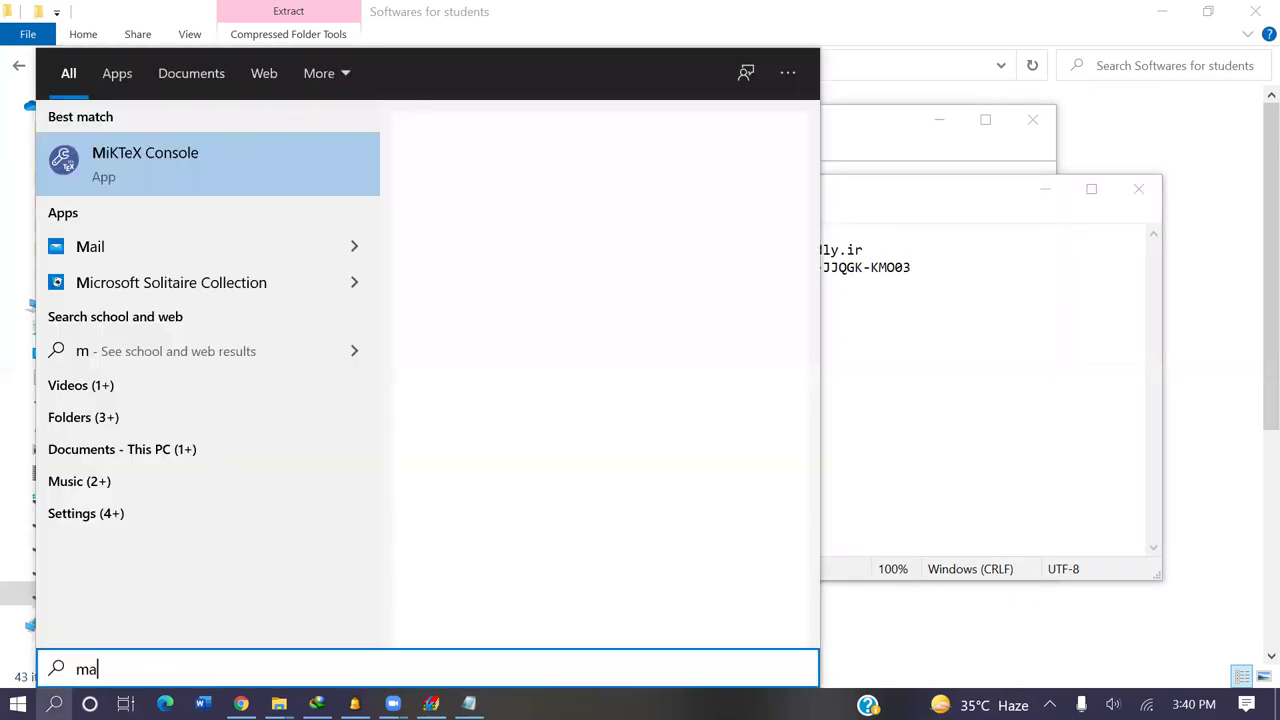
pyautogui.click(160, 228)
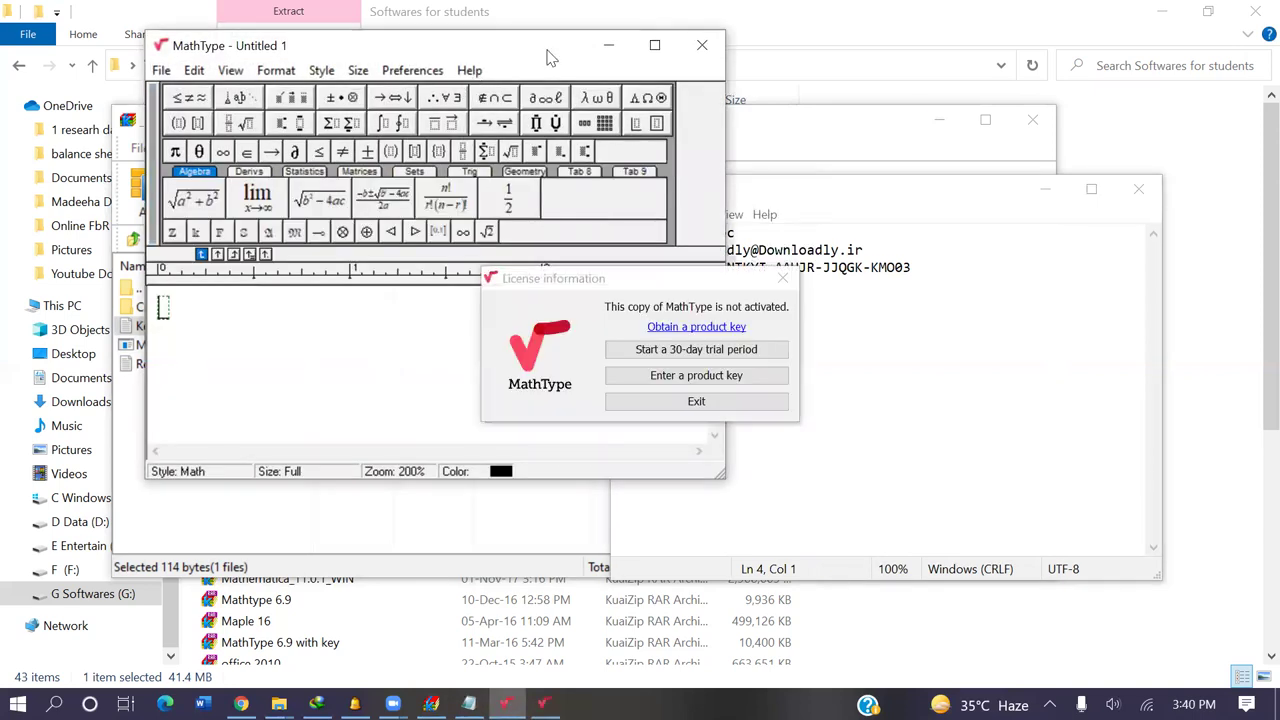
pyautogui.click(714, 376)
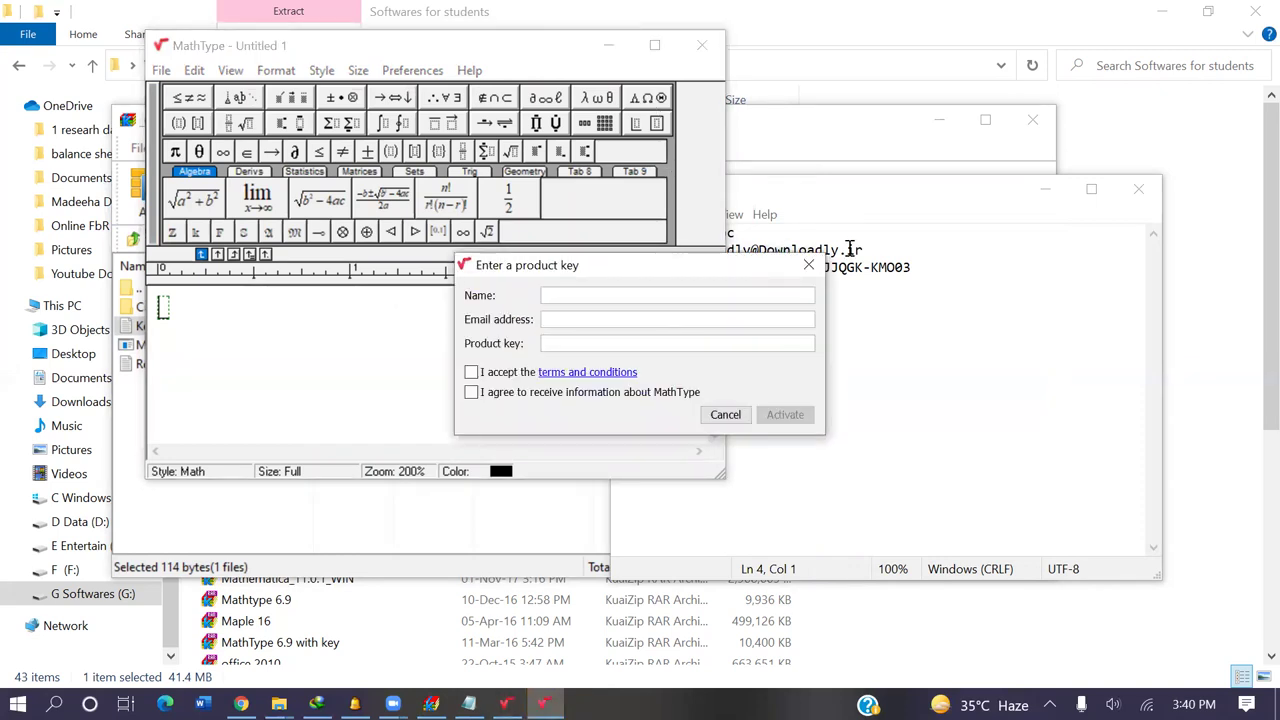
# Copy the registration name from Key.txt into the Name field of the MathType product key form.
pyautogui.click(775, 233)
pyautogui.keyDown('shift'); pyautogui.click(664, 234); pyautogui.keyUp('shift')
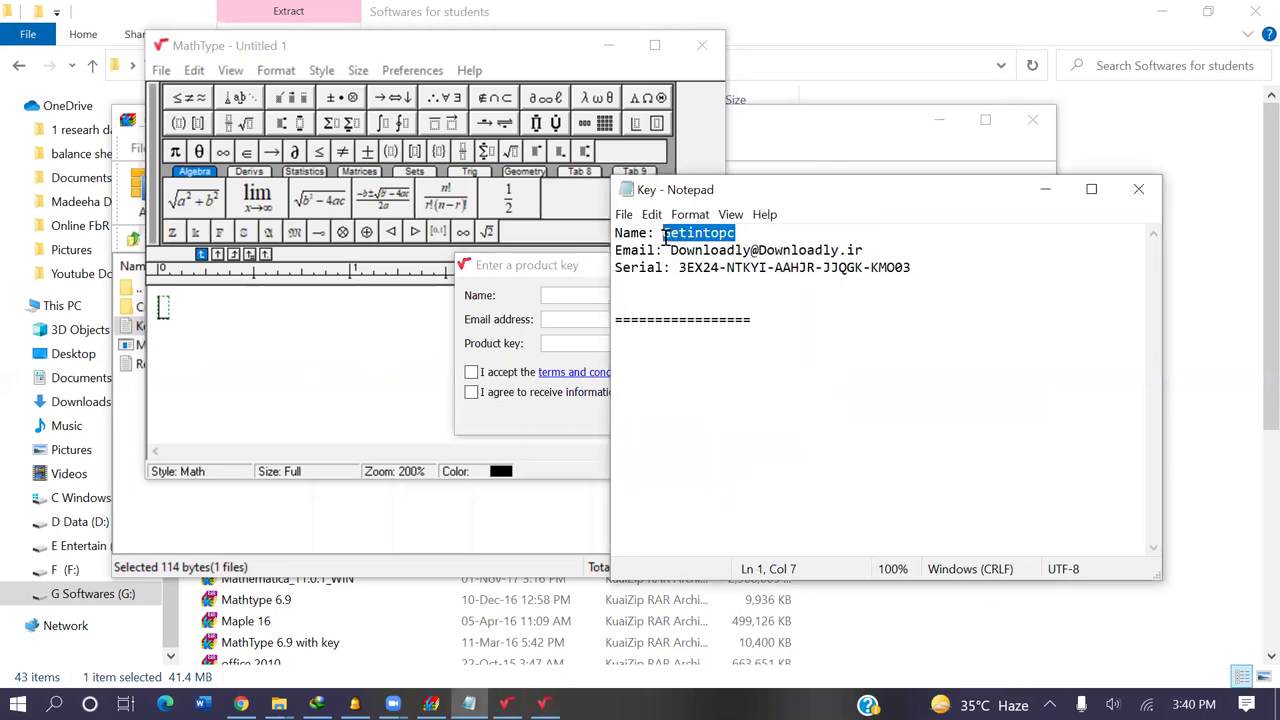
pyautogui.hotkey('ctrl', 'c')
pyautogui.click(543, 703)
pyautogui.hotkey('ctrl', 'v')
# Copy the registration email from Key.txt into the Email address field of the MathType product key form.
pyautogui.click(874, 267)
pyautogui.moveTo(864, 250); pyautogui.dragTo(671, 250)
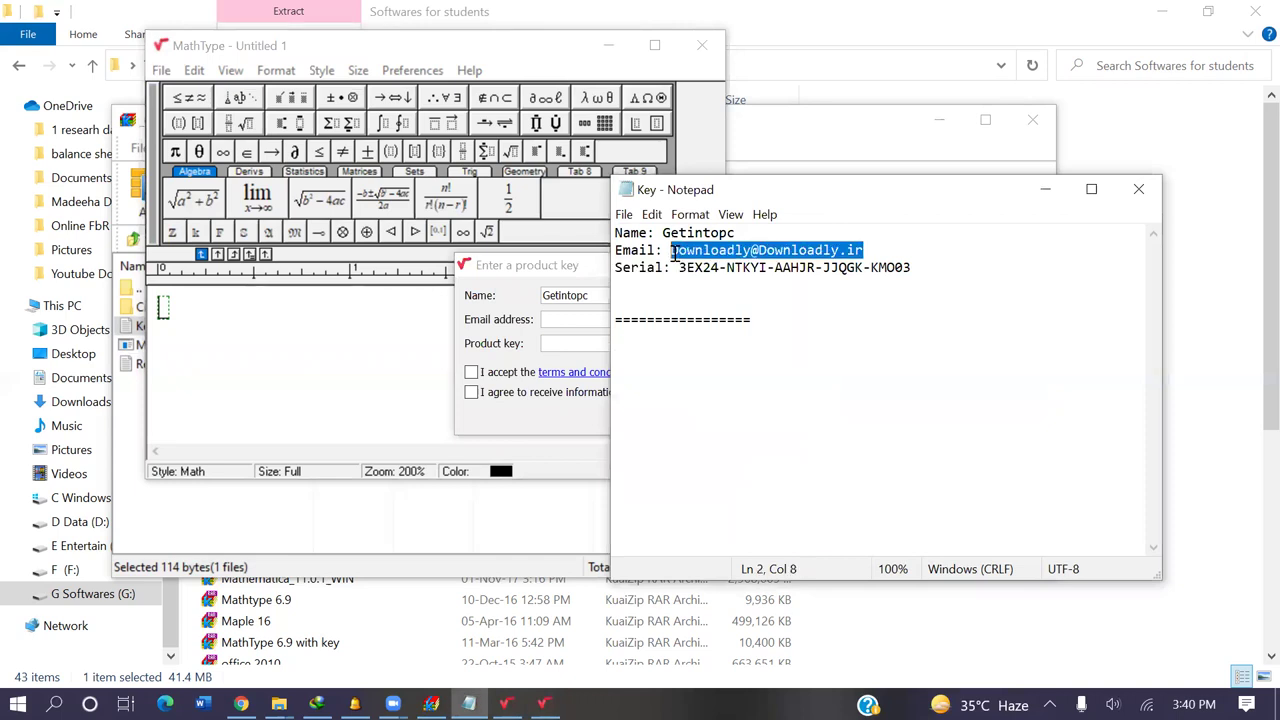
pyautogui.hotkey('ctrl', 'c')
pyautogui.click(543, 703)
pyautogui.click(628, 322)
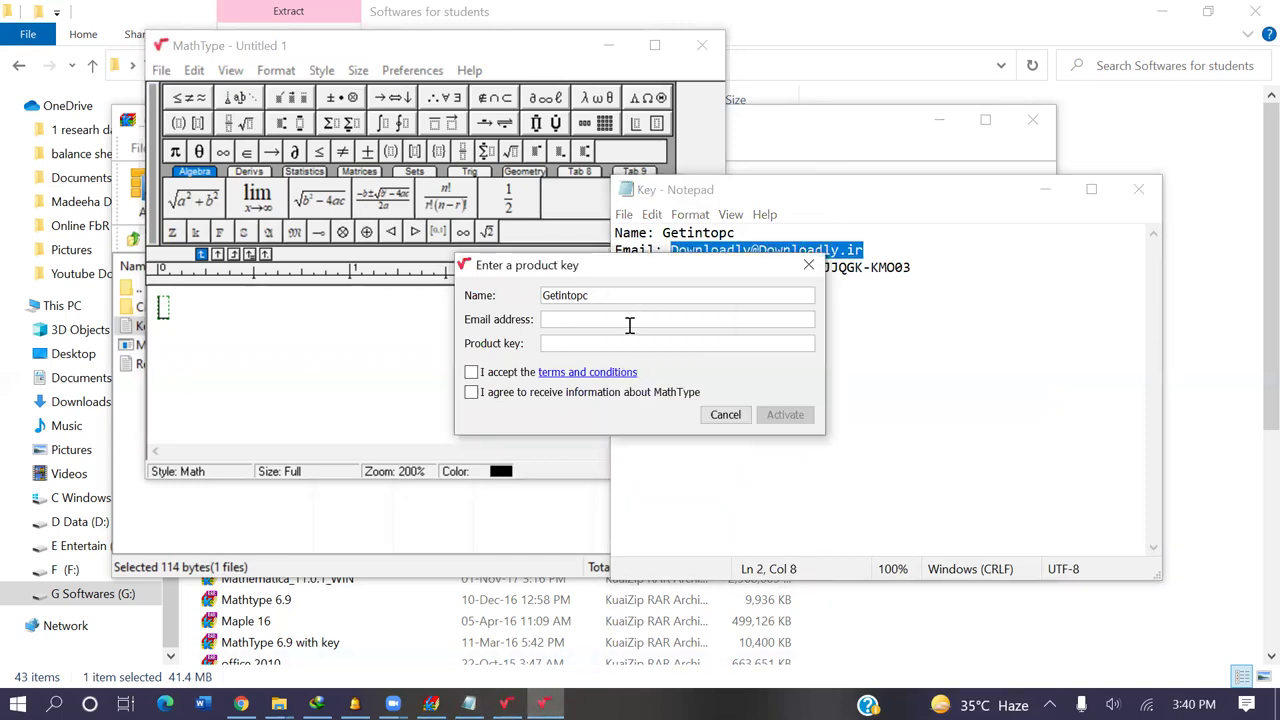
pyautogui.hotkey('ctrl', 'v')
# Copy the serial from Key.txt into the Product key field of the MathType product key form.
pyautogui.click(978, 382)
pyautogui.moveTo(910, 267); pyautogui.dragTo(680, 266)
pyautogui.hotkey('ctrl', 'c')
pyautogui.click(566, 343)
pyautogui.hotkey('ctrl', 'v')
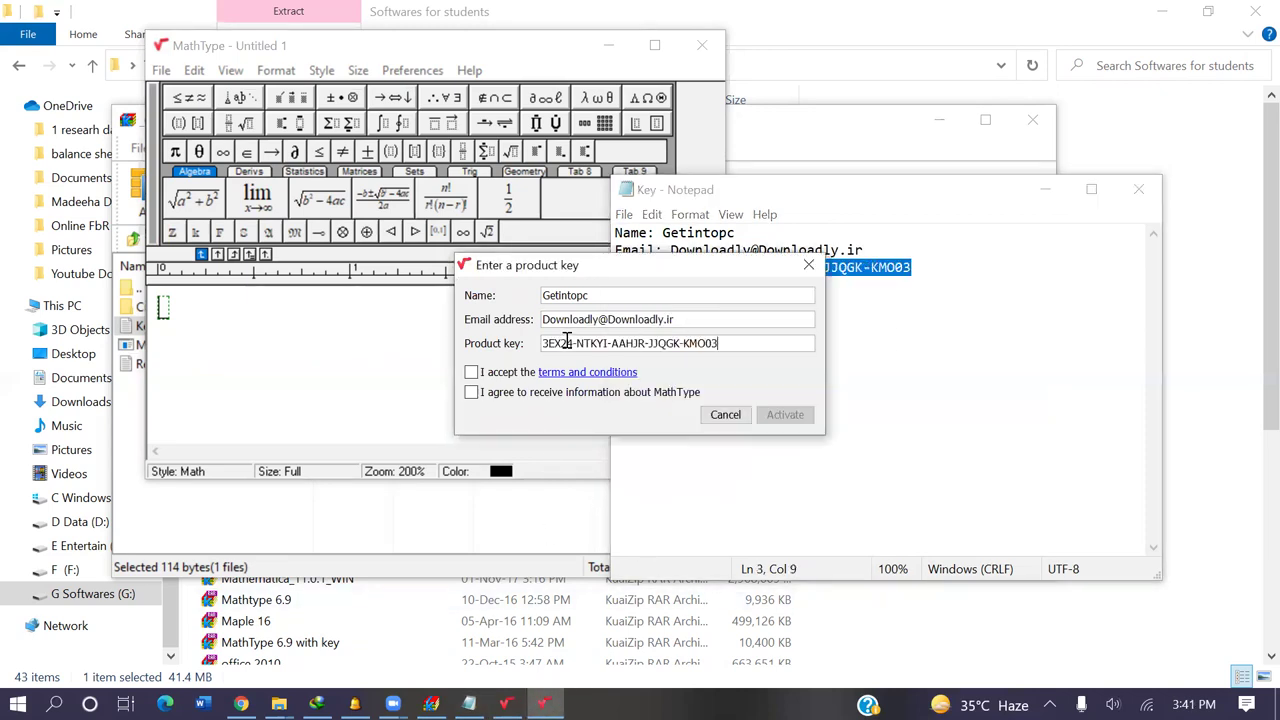
# Accept the terms and conditions, agree to receive information about MathType, try to activate it and dismiss the warning.
pyautogui.click(471, 372)
pyautogui.click(471, 392)
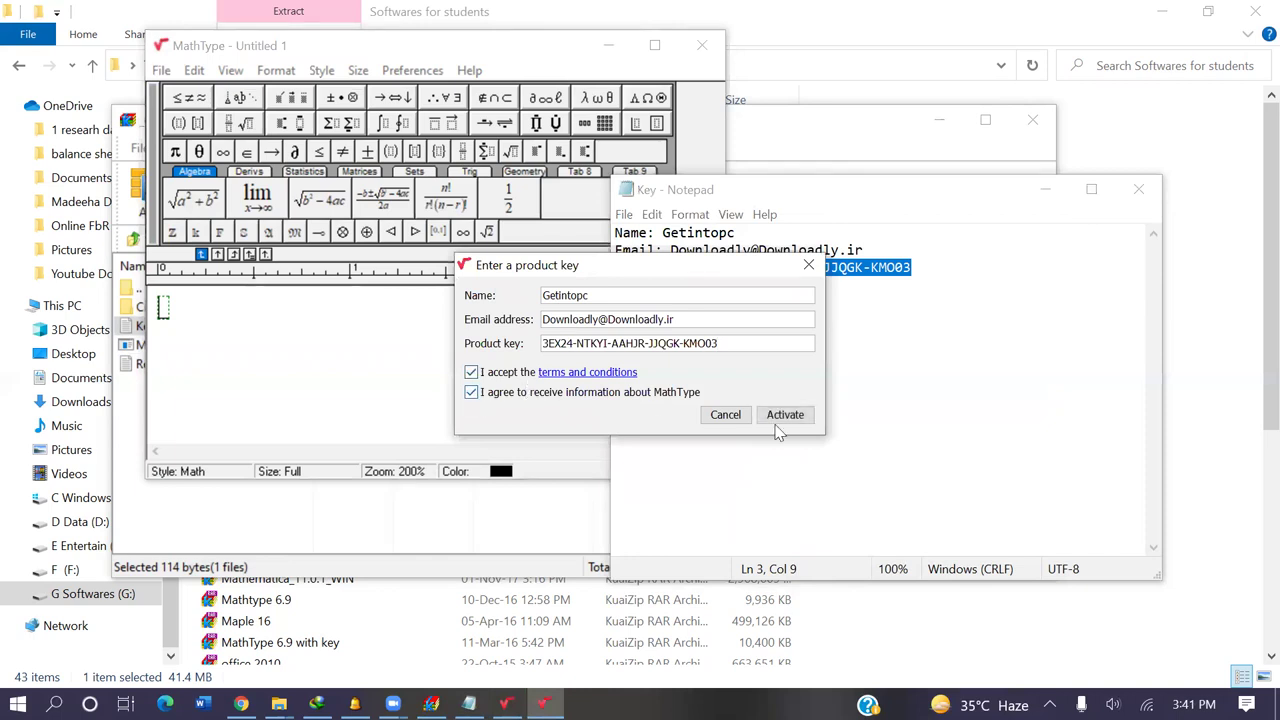
pyautogui.click(788, 422)
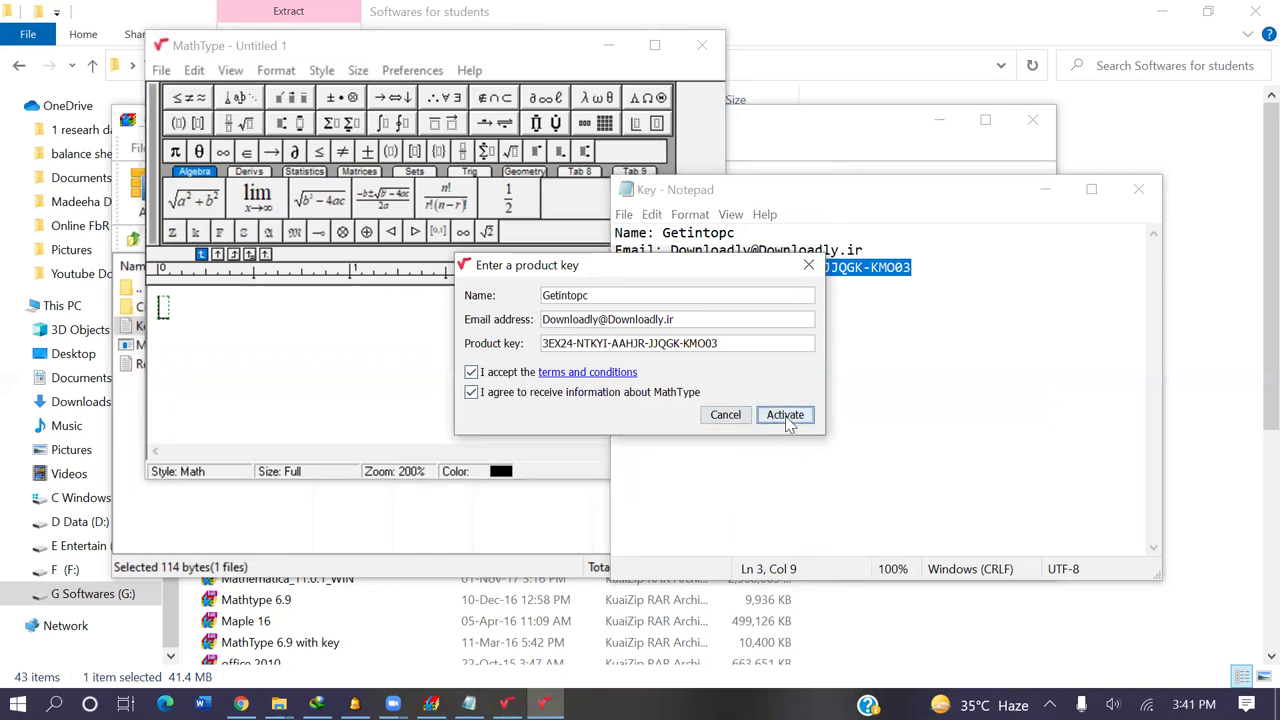
pyautogui.click(655, 388)
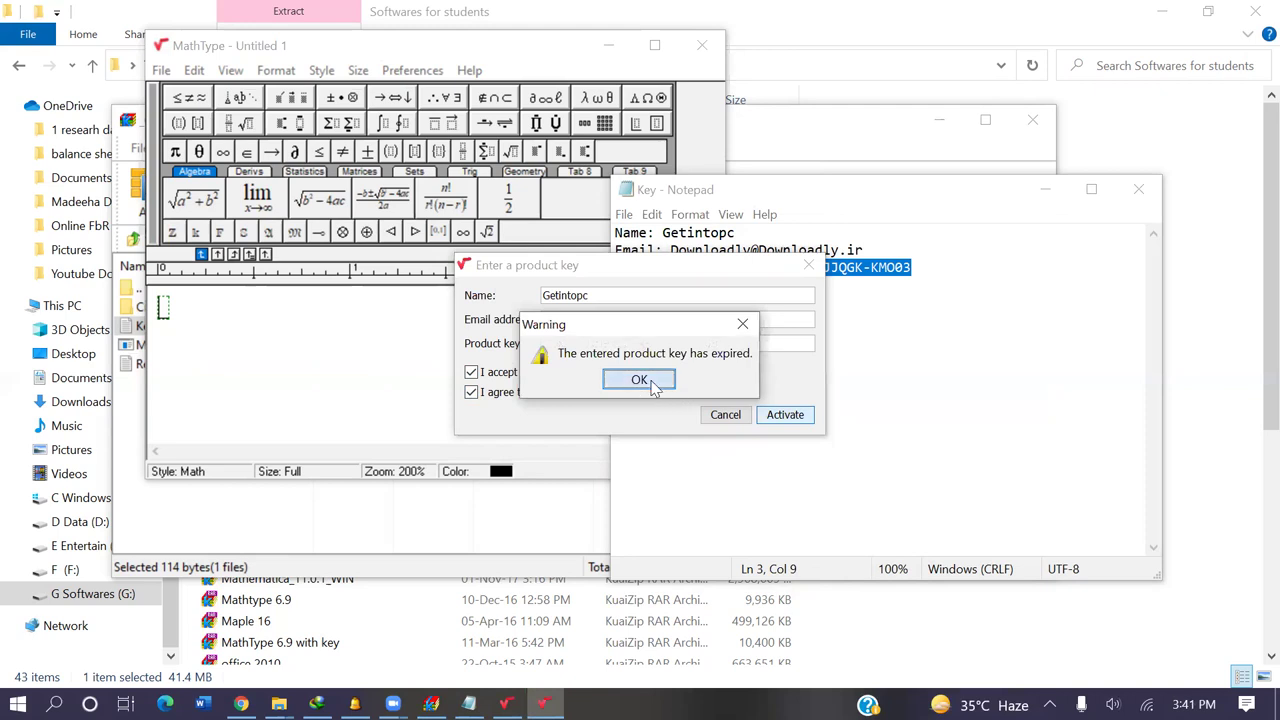
pyautogui.click(938, 398)
# Select Patch.exe in the MathType archive's Crack folder for extraction and set the destination path to the Desktop.
pyautogui.click(494, 508)
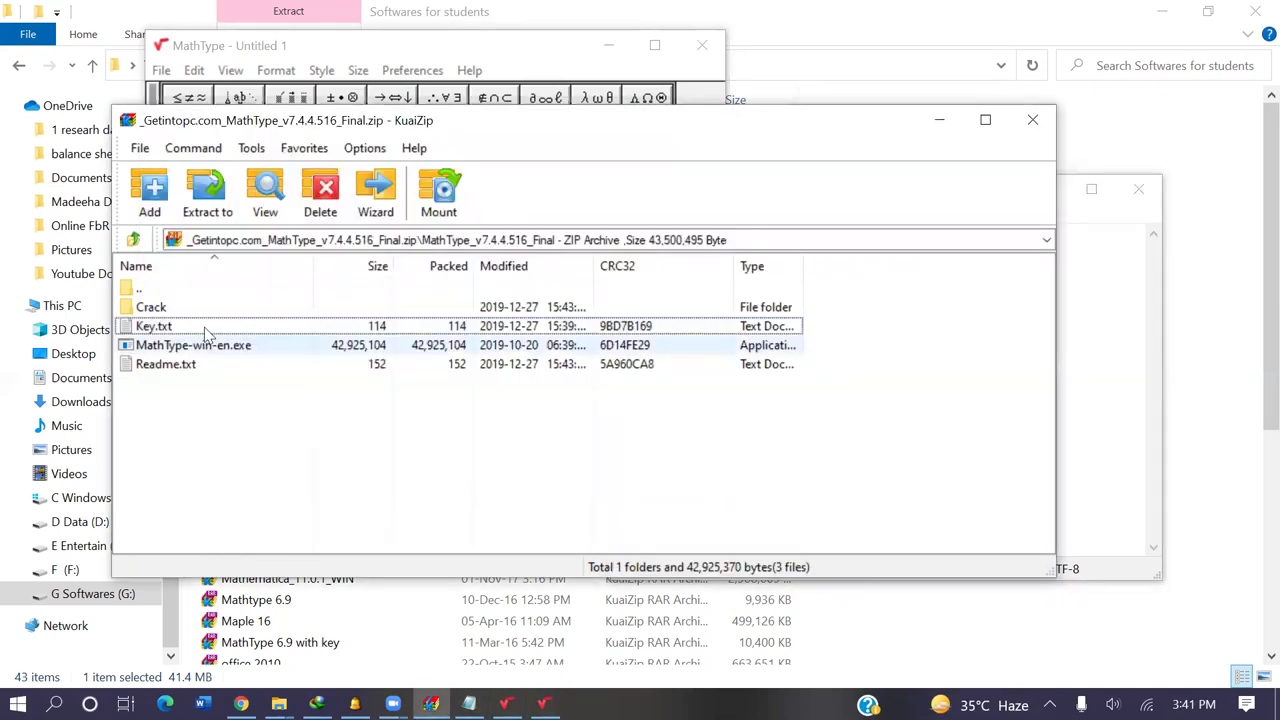
pyautogui.doubleClick(158, 308)
pyautogui.click(165, 310)
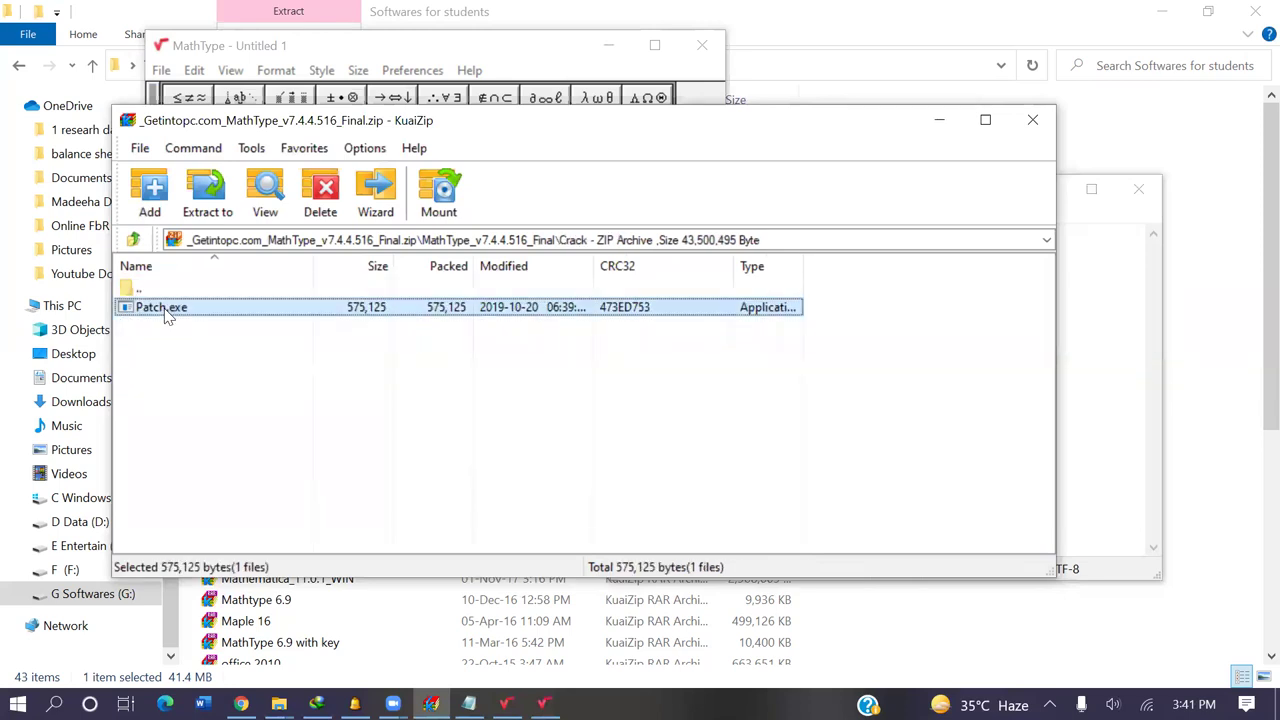
pyautogui.click(205, 196)
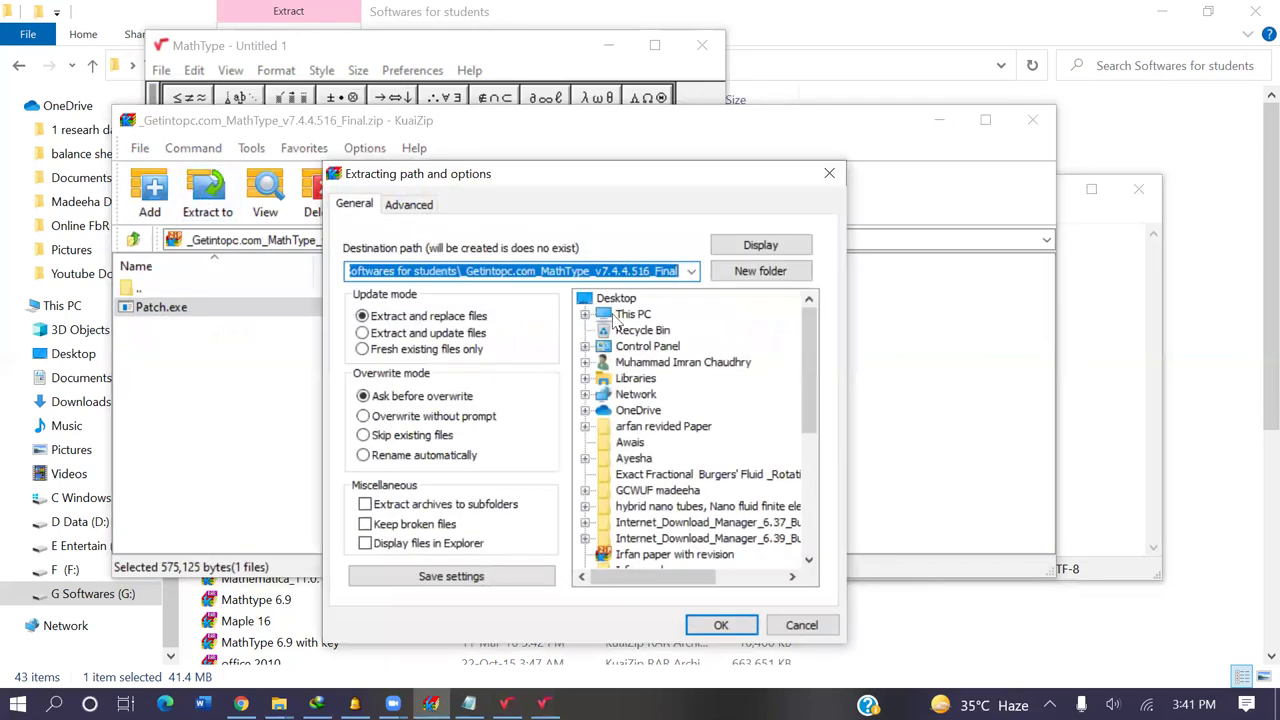
pyautogui.click(618, 299)
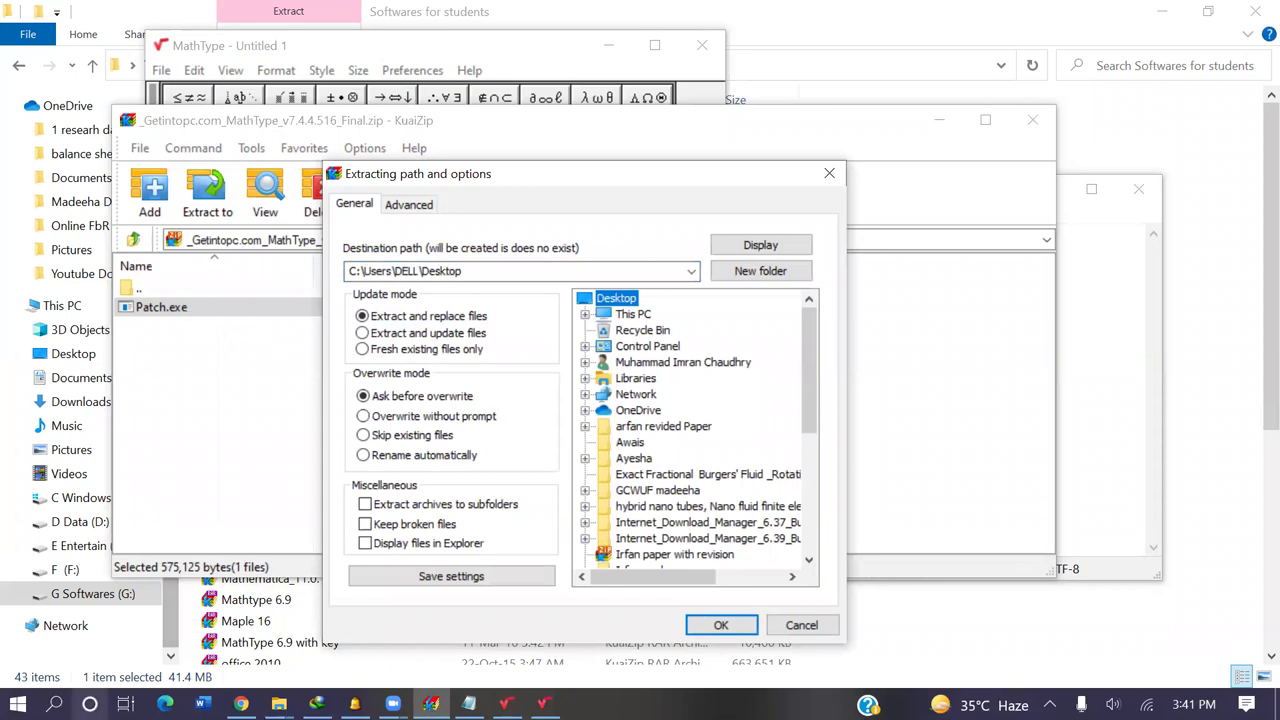
# Check the real-time protection setting in Windows Security's Virus & threat protection settings, and return to the extraction options.
pyautogui.click(55, 704)
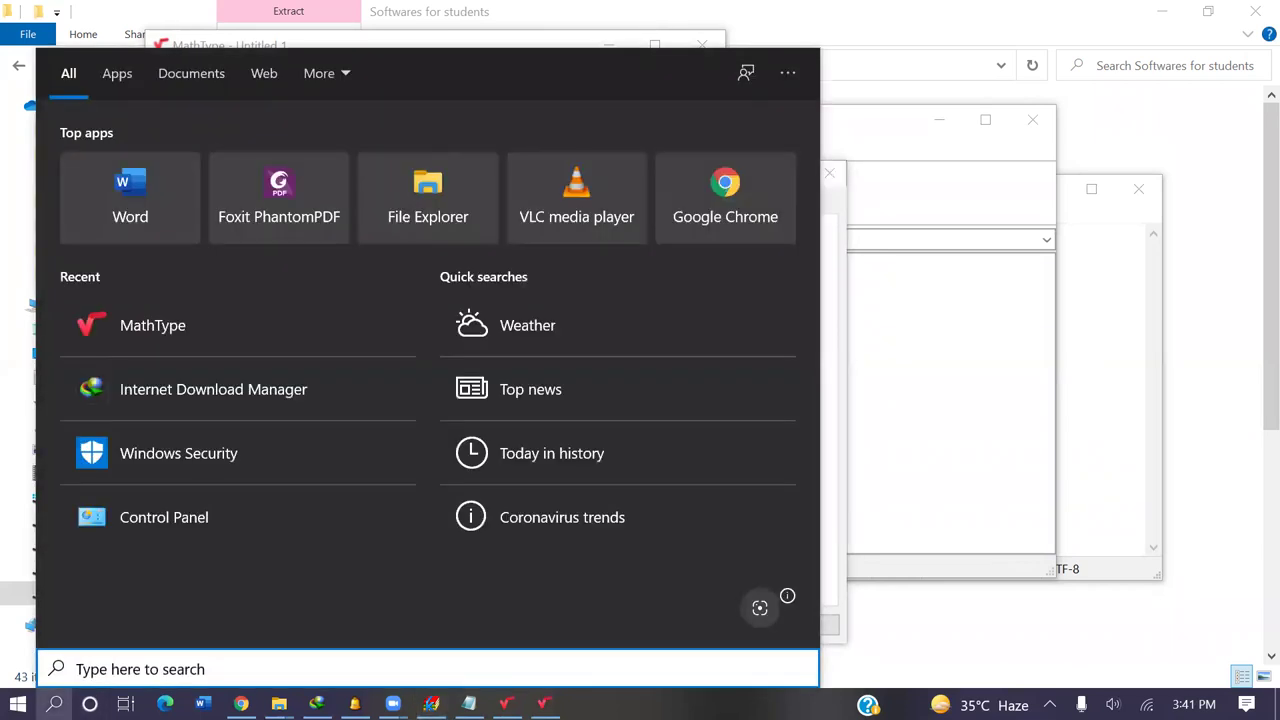
pyautogui.write('defe')
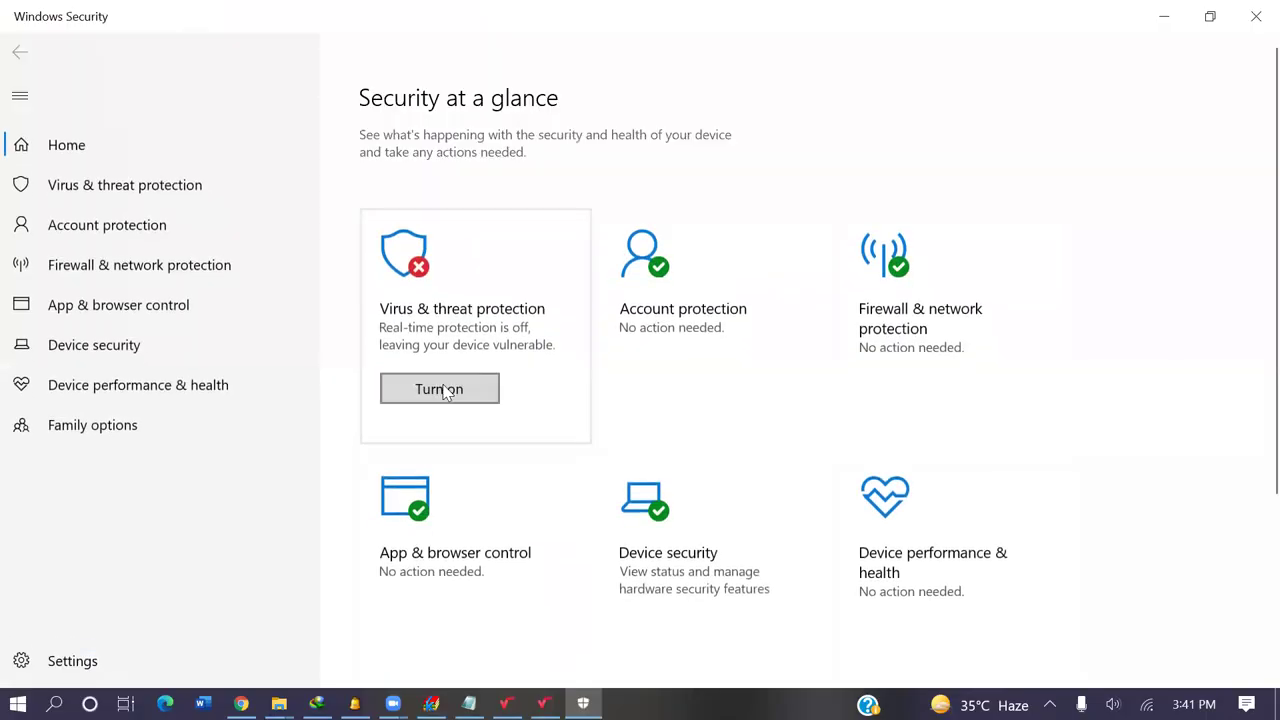
pyautogui.click(441, 309)
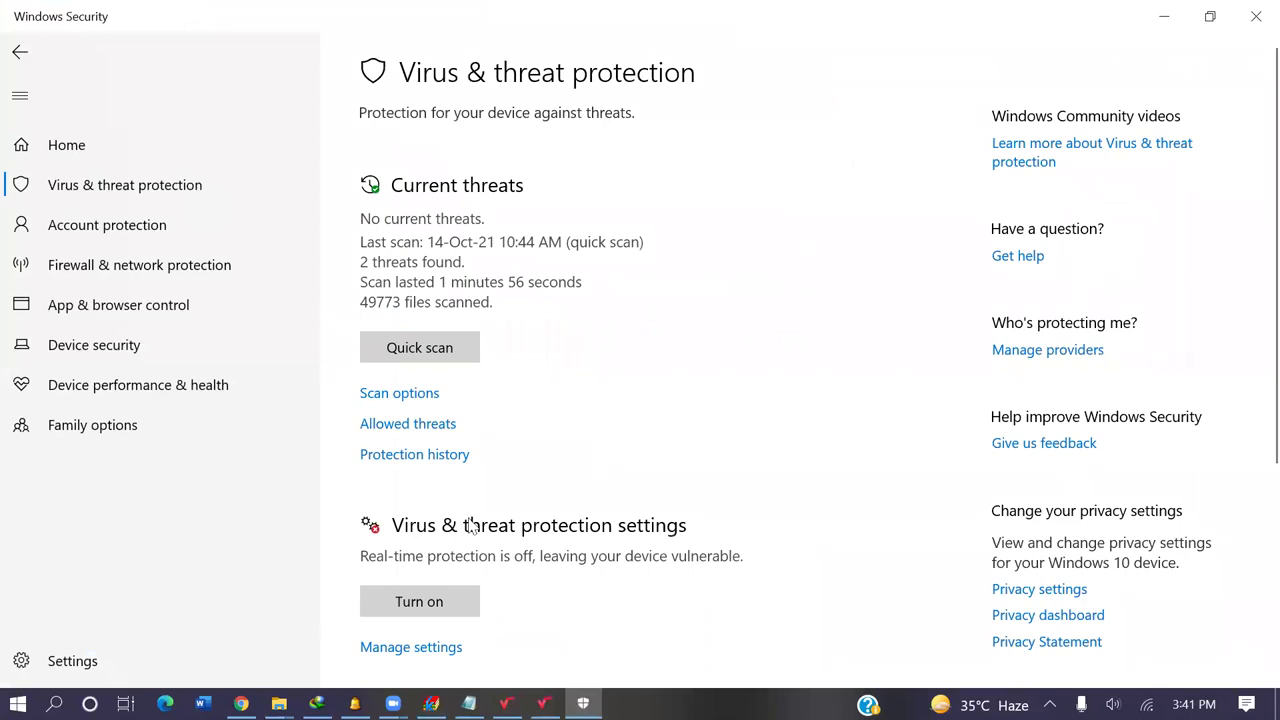
pyautogui.click(435, 652)
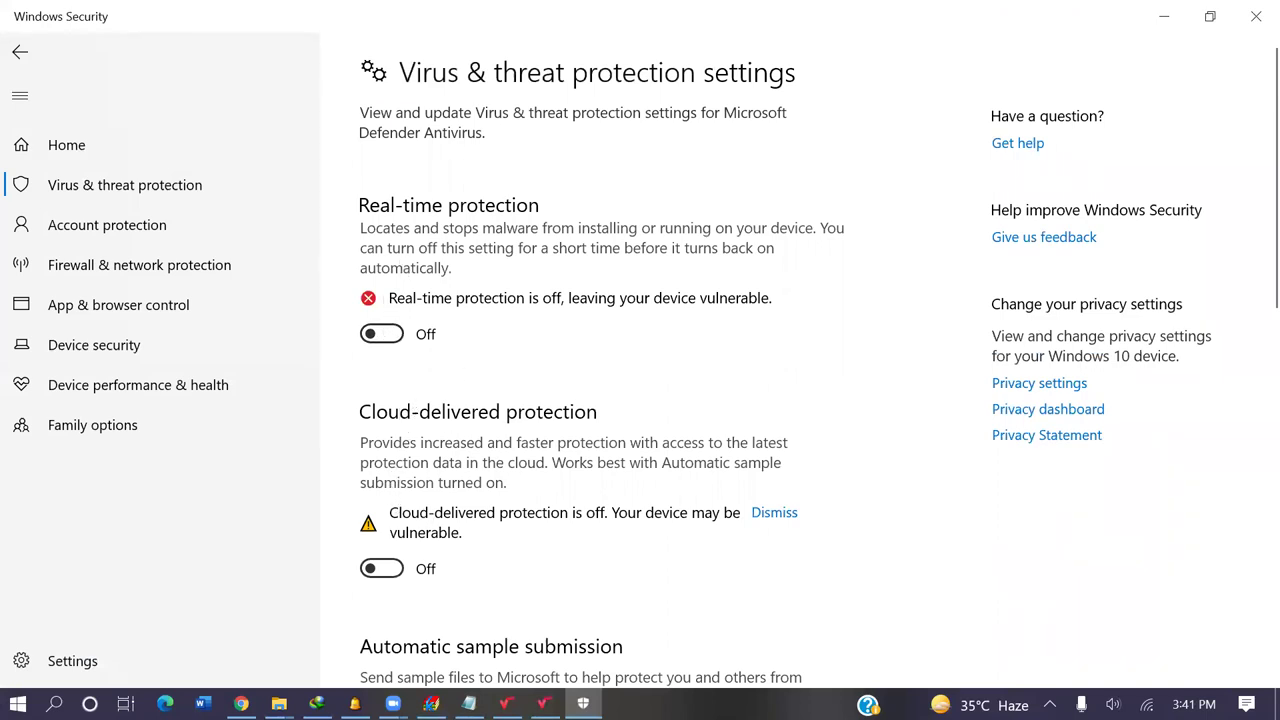
pyautogui.click(279, 704)
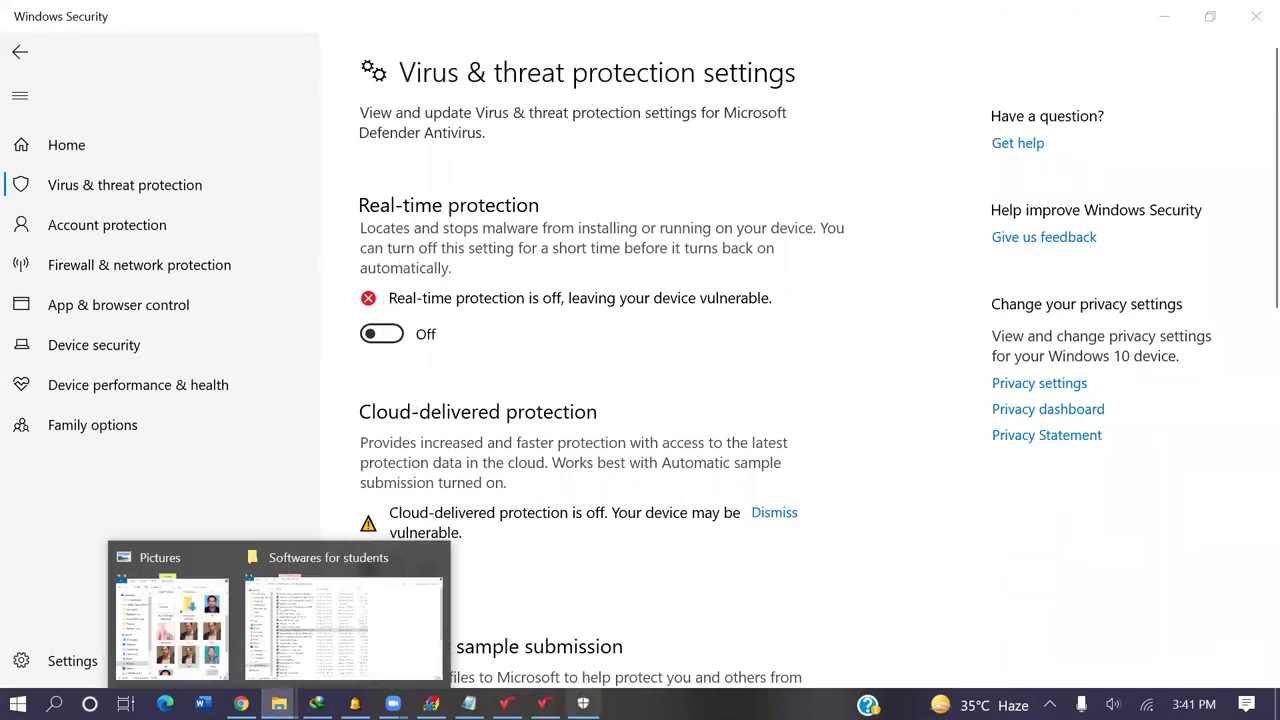
pyautogui.click(583, 704)
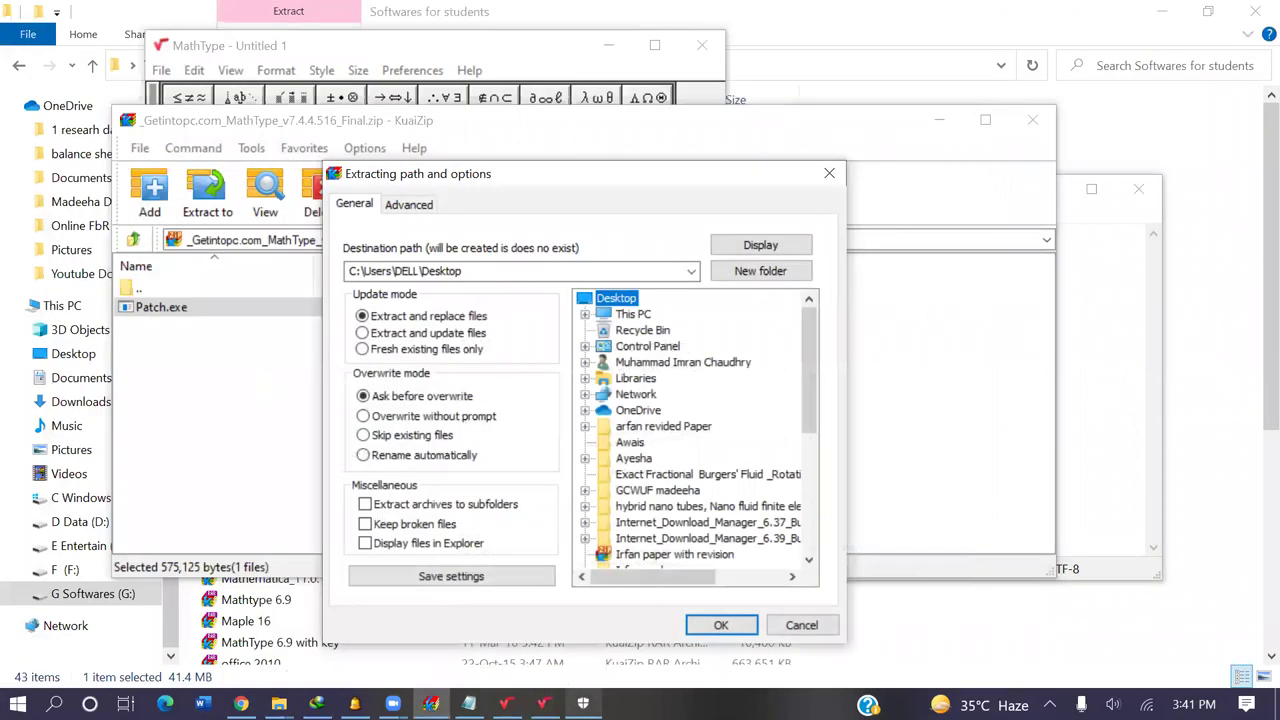
# Start extracting Patch.exe to the Desktop, skip the Desktop folder name conflict and show the desktop.
pyautogui.click(721, 625)
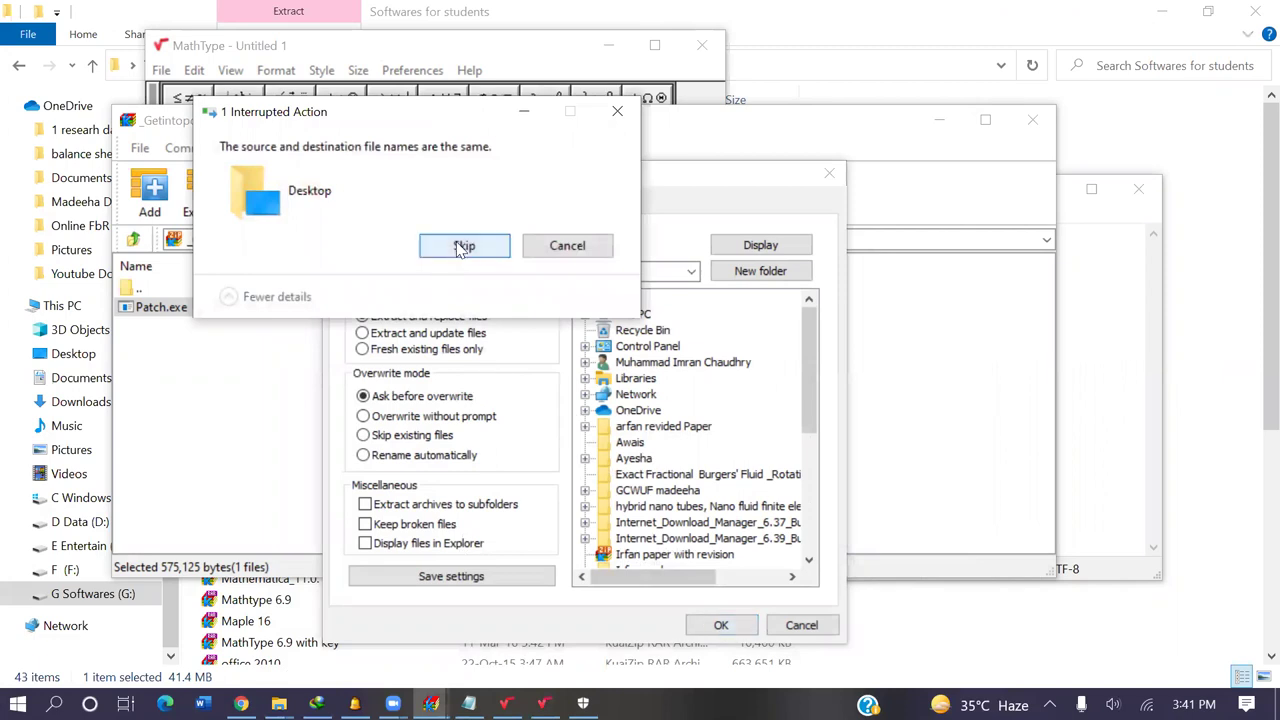
pyautogui.click(461, 249)
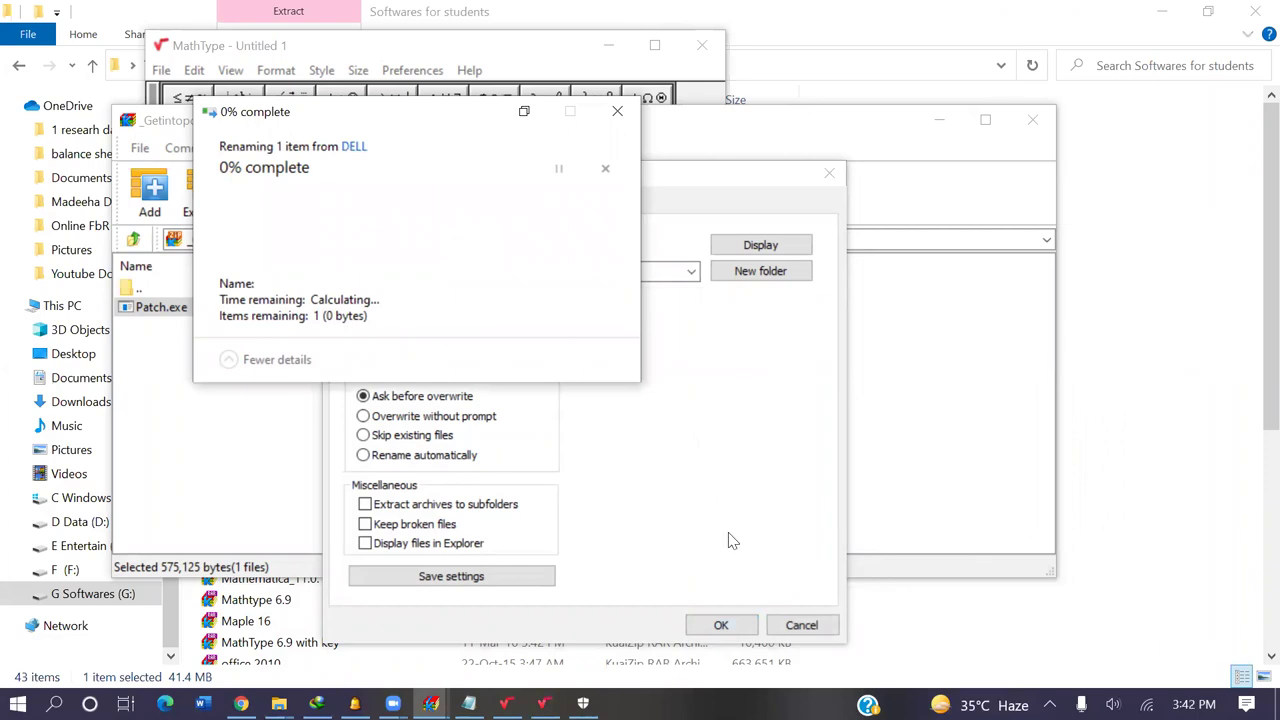
pyautogui.press('super+d')
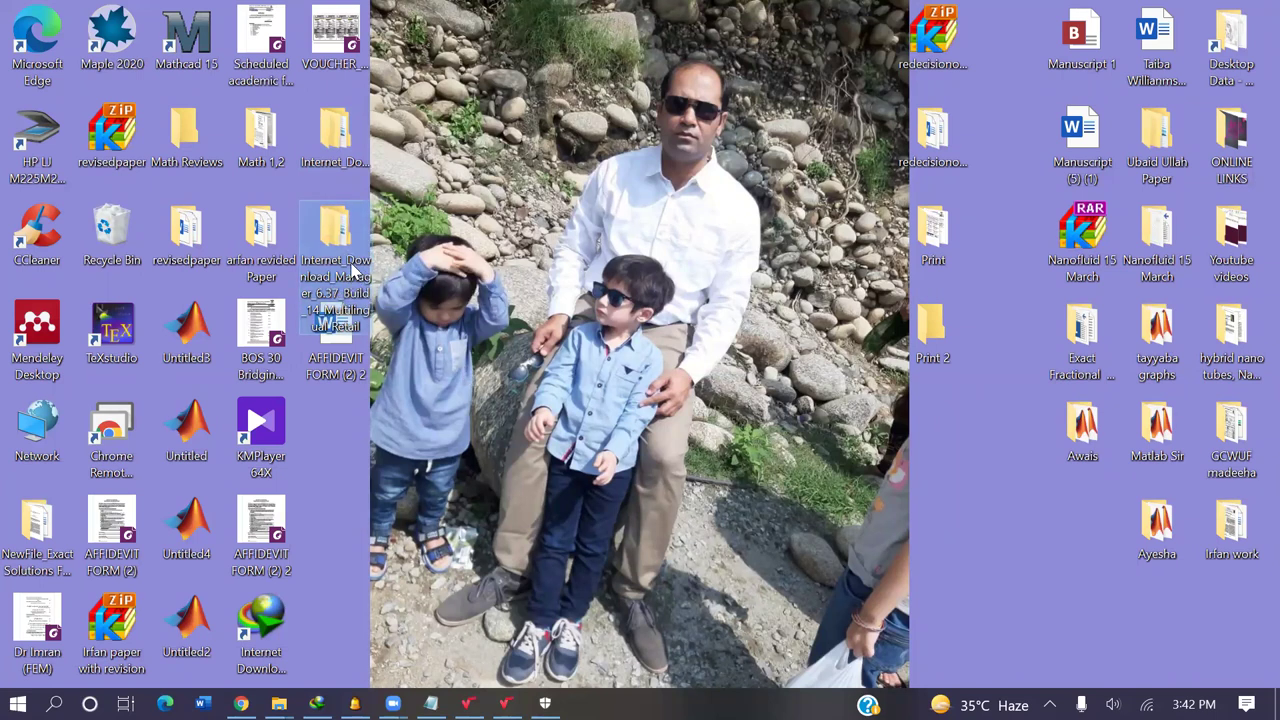
# Search the desktop for the extracted MathType folder.
pyautogui.press('m')
pyautogui.press('m')
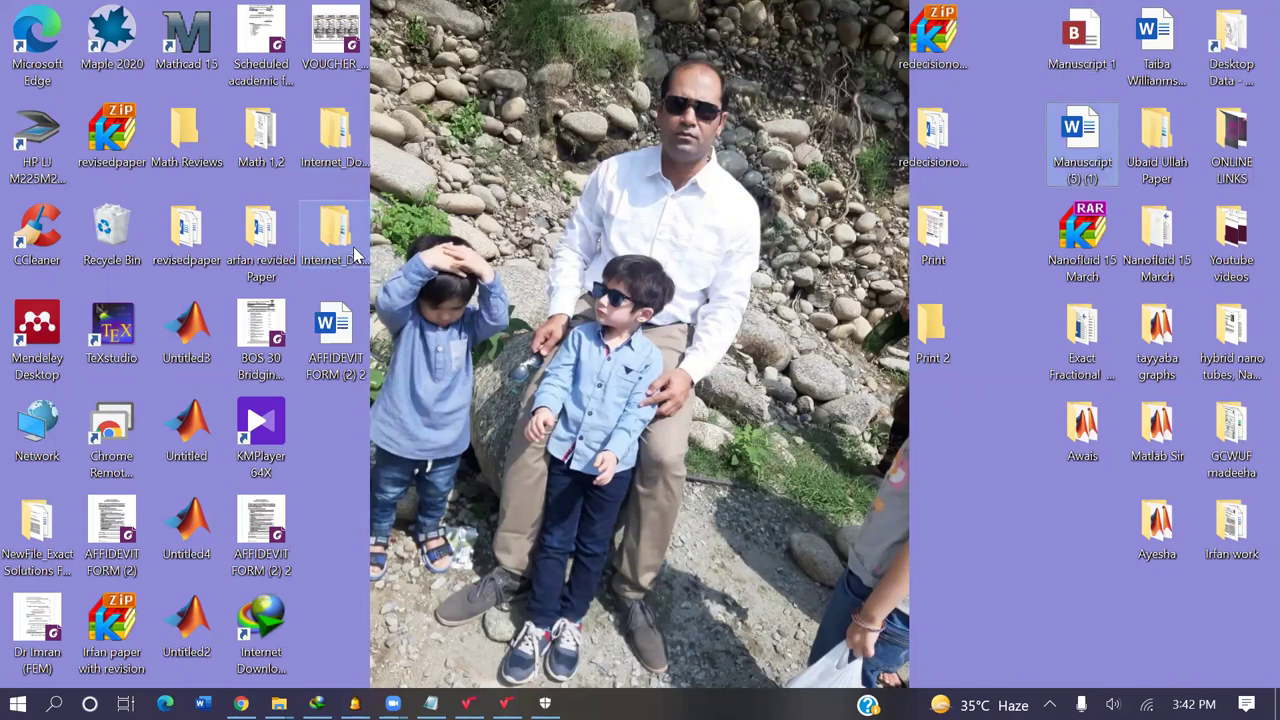
pyautogui.click(351, 242)
pyautogui.press('m')
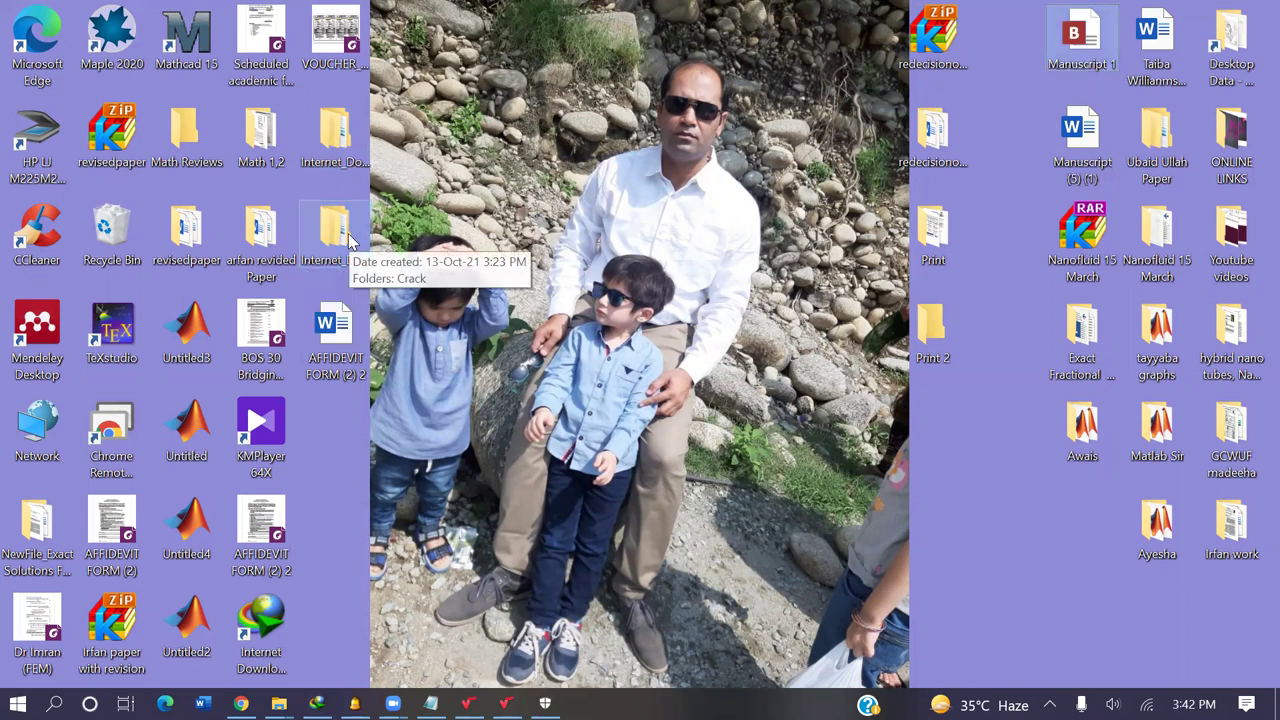
pyautogui.press('m')
pyautogui.press('m')
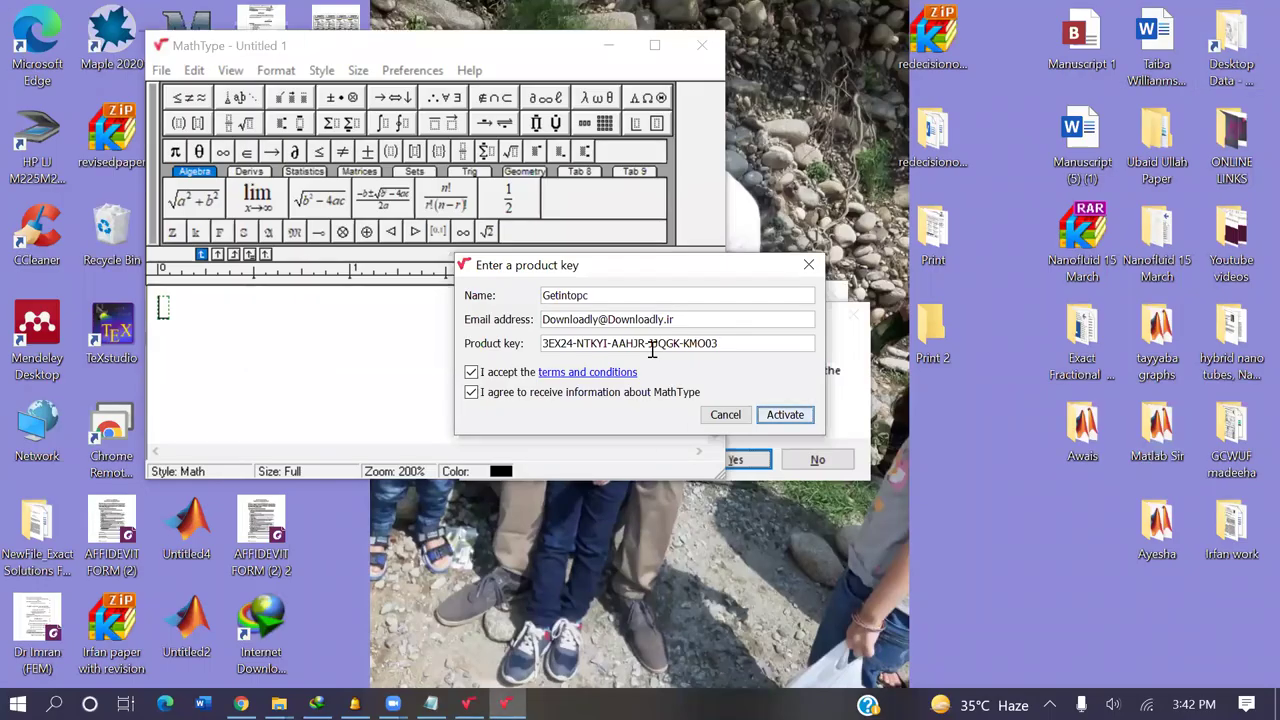
# Cancel the product key entry, close MathType and decline to run the application in compatibility mode.
pyautogui.click(726, 415)
pyautogui.click(696, 400)
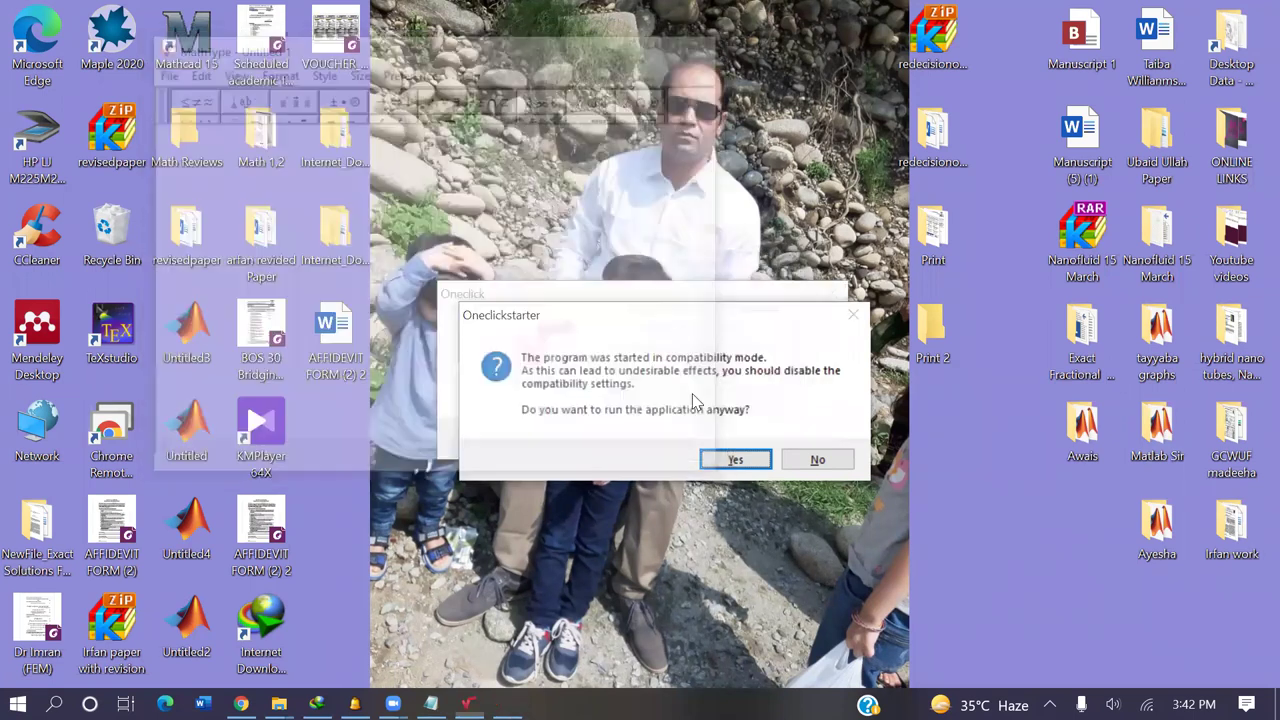
pyautogui.click(798, 438)
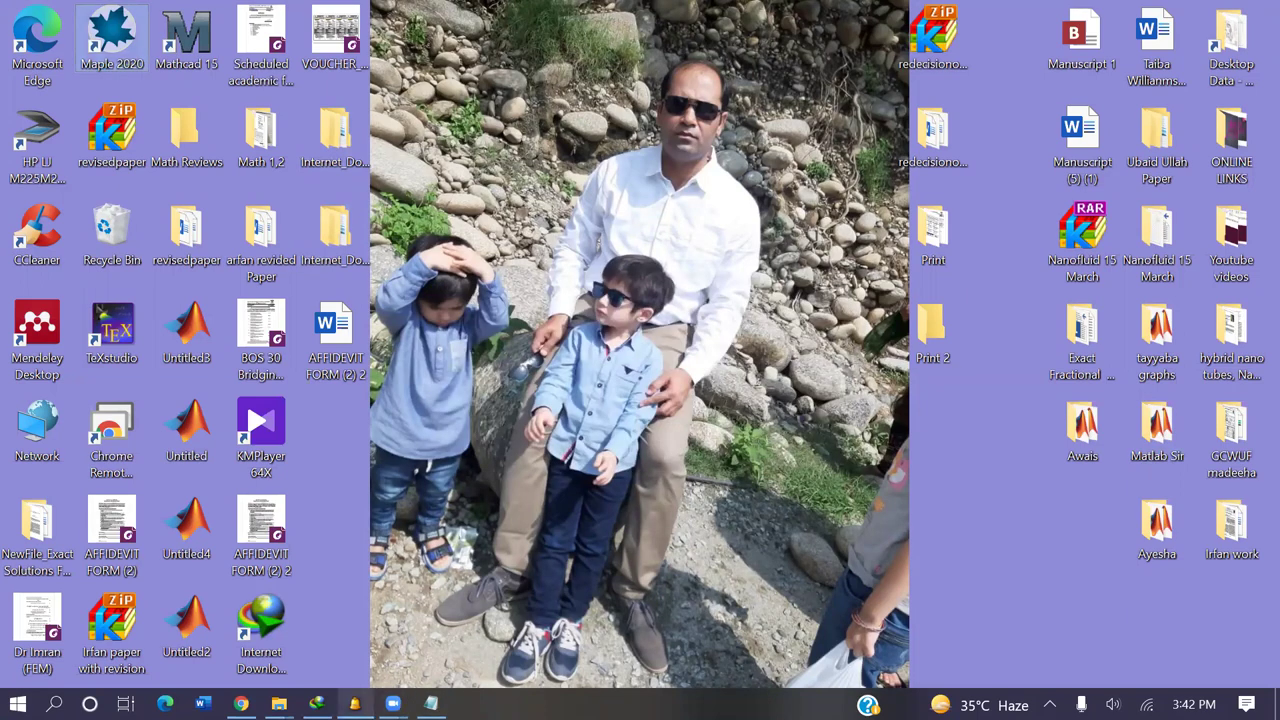
# Reopen the MathType v7.4.4.516 archive from the Softwares for students folder and delete the two Internet Download Manager folders from the desktop.
pyautogui.moveTo(279, 703)
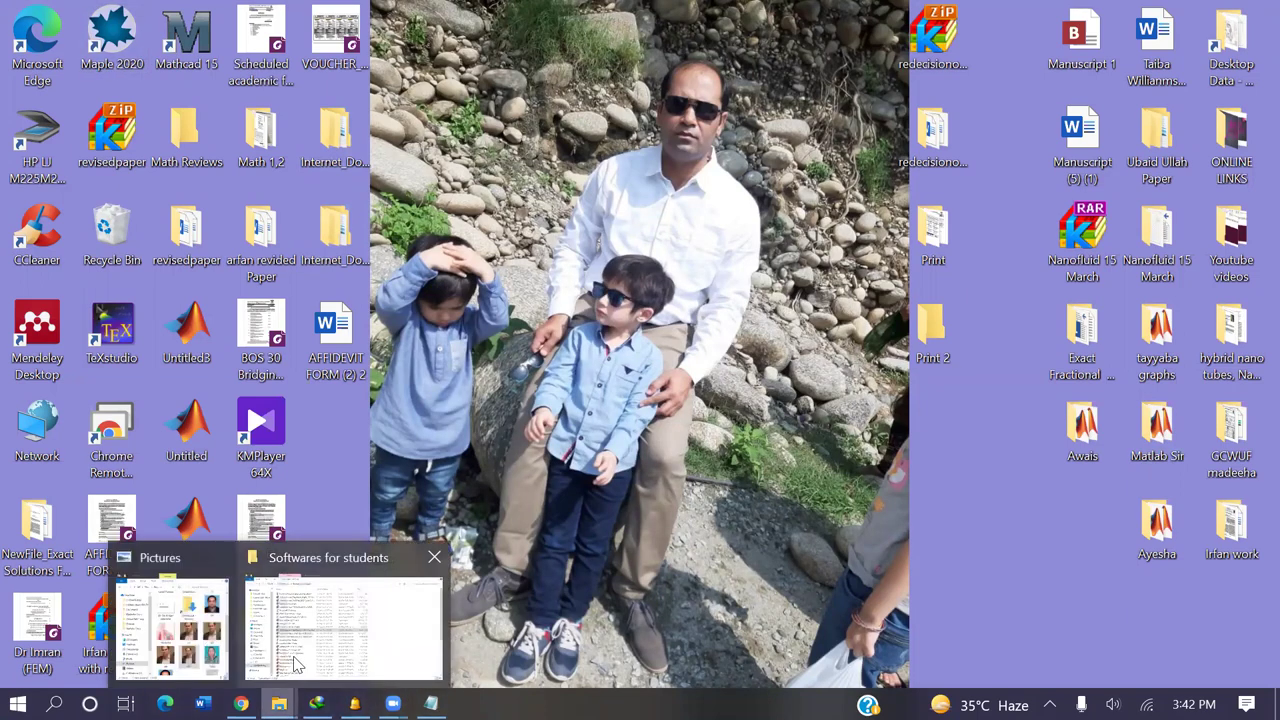
pyautogui.click(313, 621)
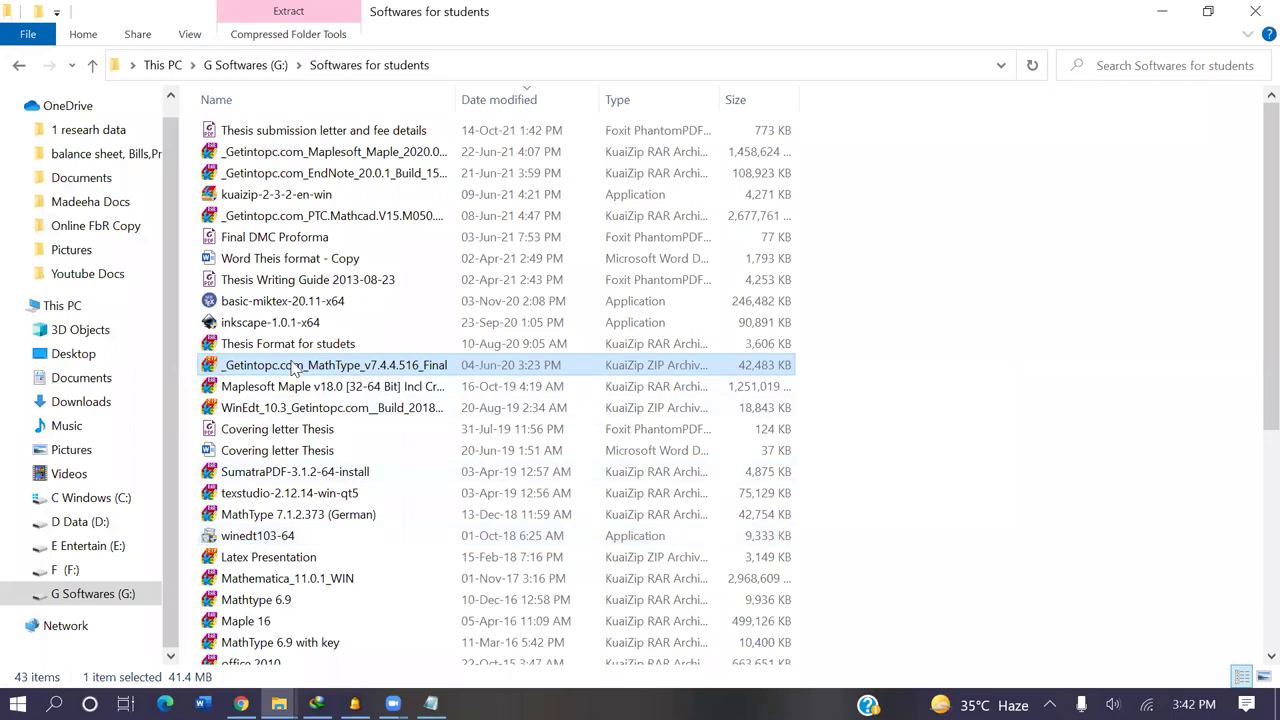
pyautogui.press('super+d')
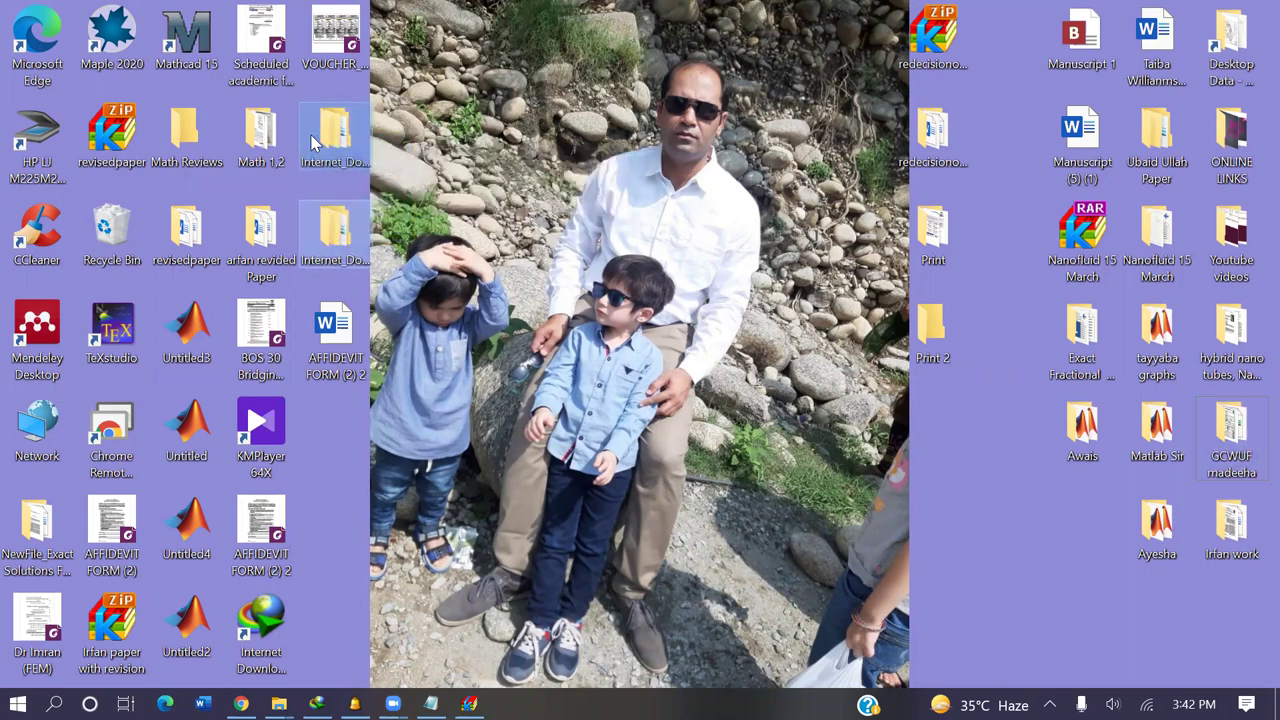
pyautogui.press('Delete')
pyautogui.click(335, 330)
pyautogui.press('g')
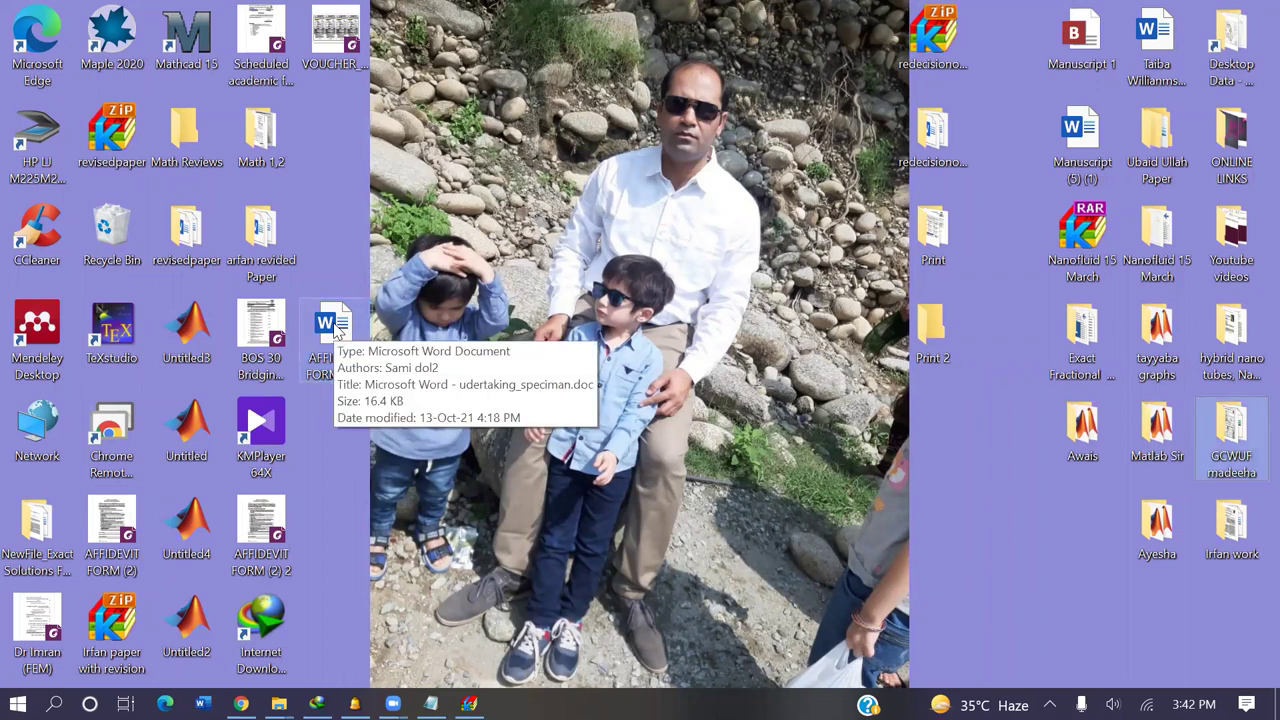
# Extract the Crack folder inside the archive's MathType_v7.4.4.516_Final folder to the Desktop.
pyautogui.click(469, 703)
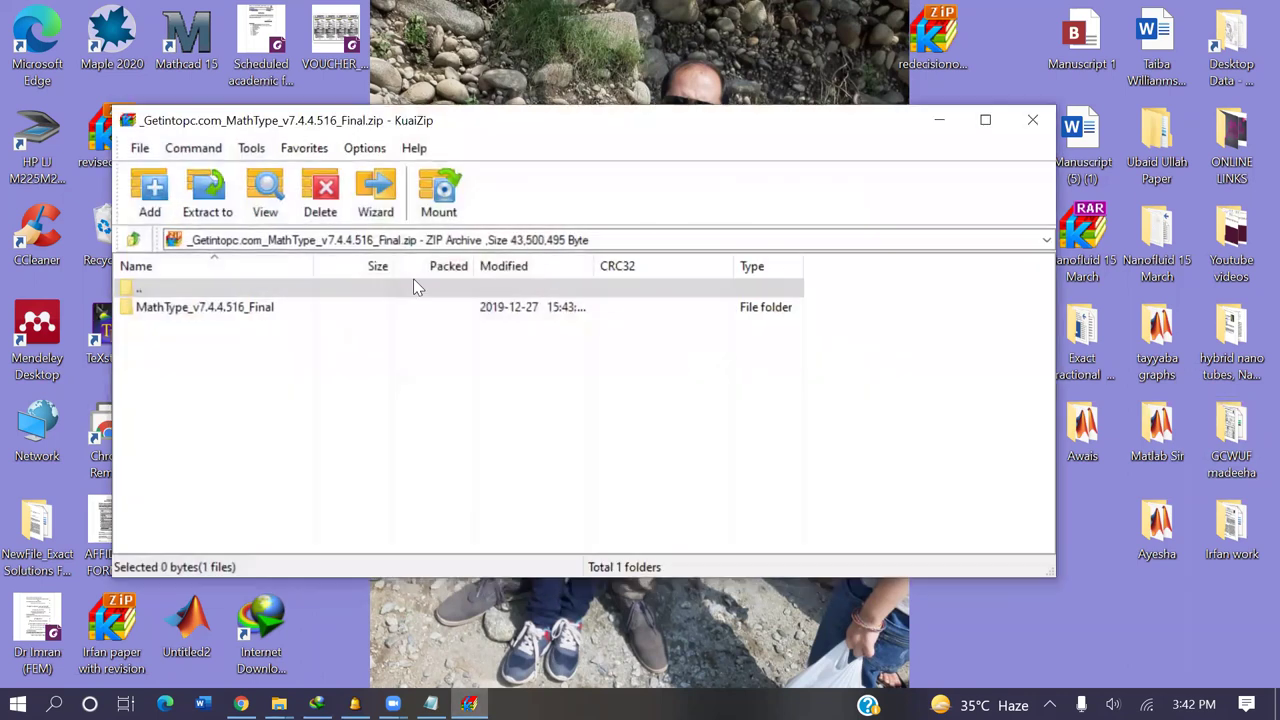
pyautogui.doubleClick(232, 307)
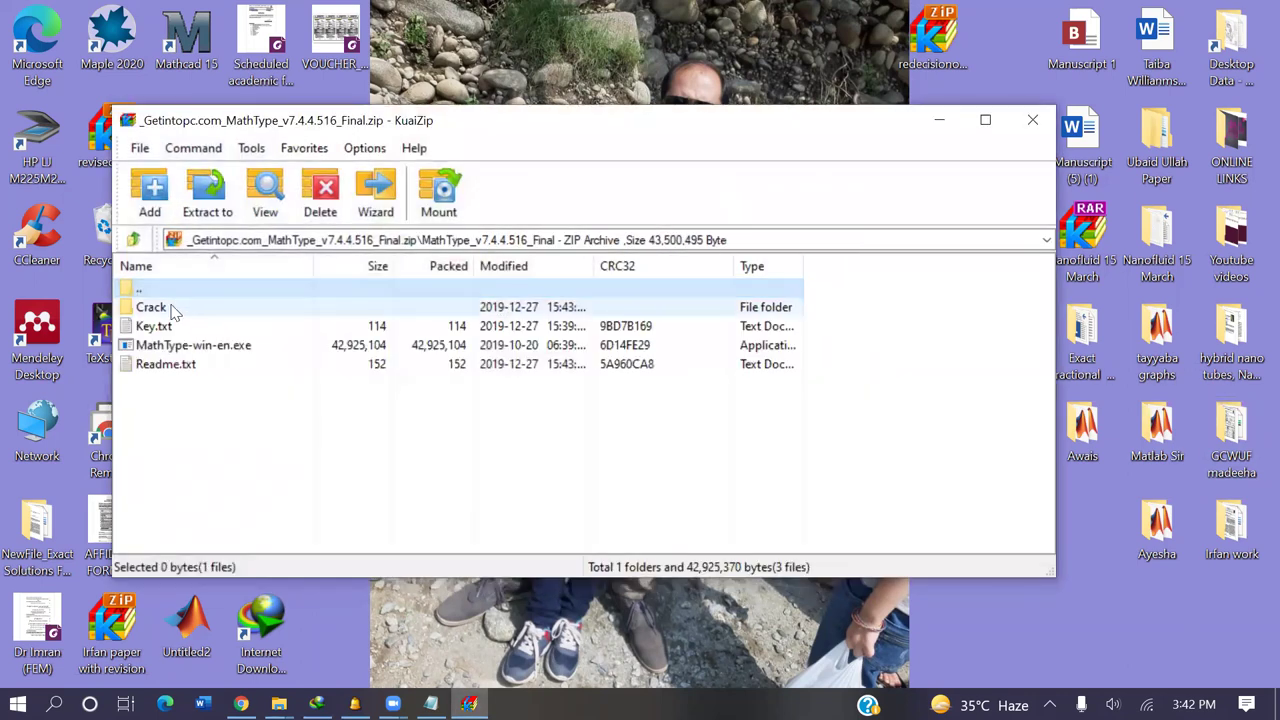
pyautogui.click(170, 308)
pyautogui.click(208, 198)
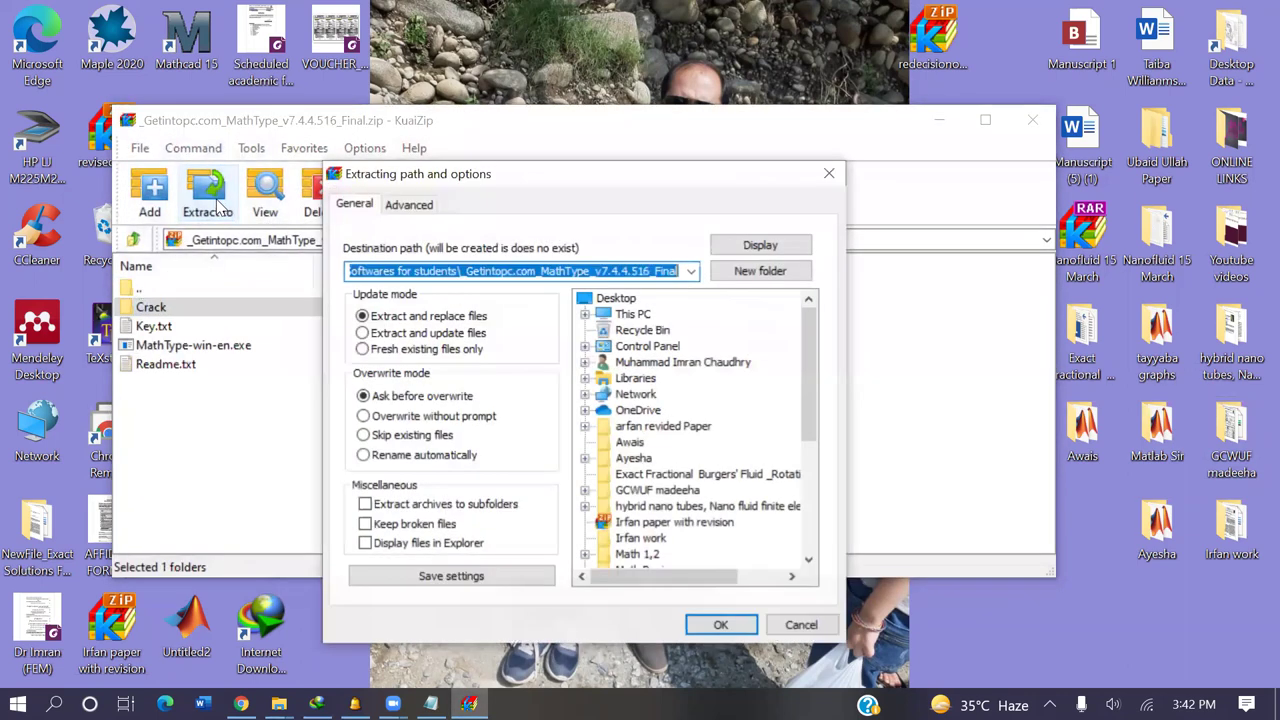
pyautogui.click(616, 300)
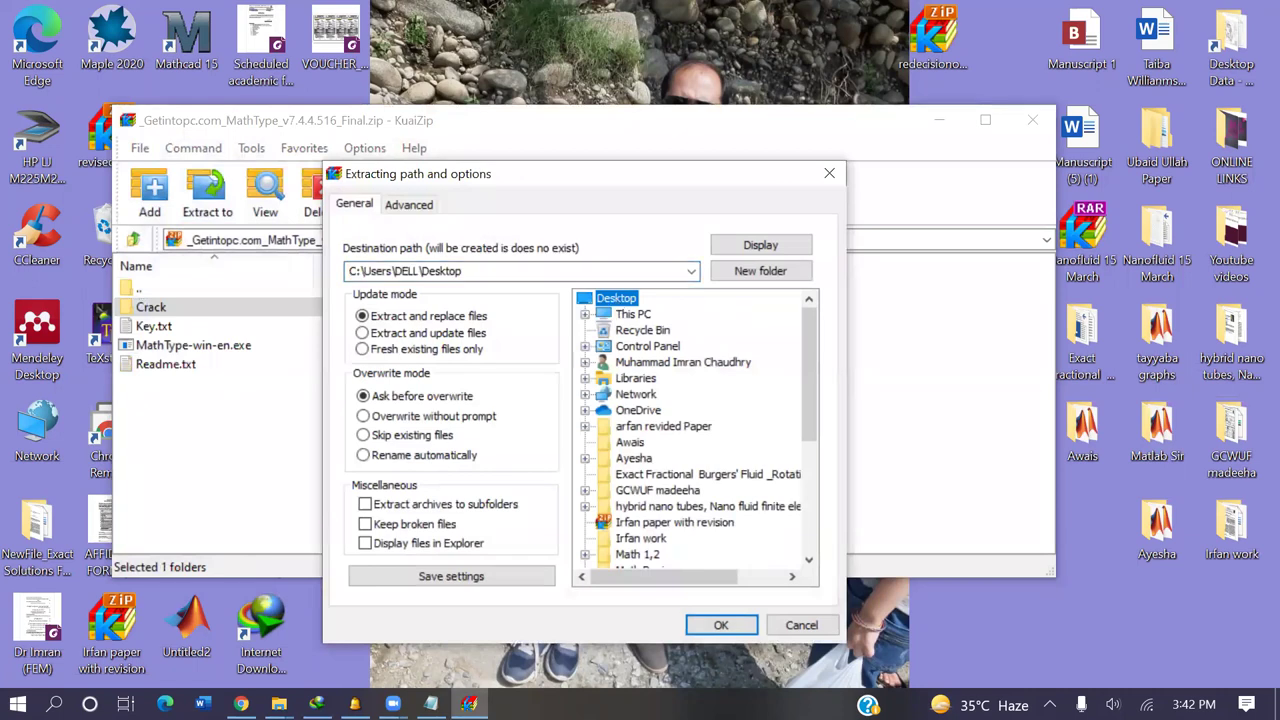
pyautogui.click(740, 627)
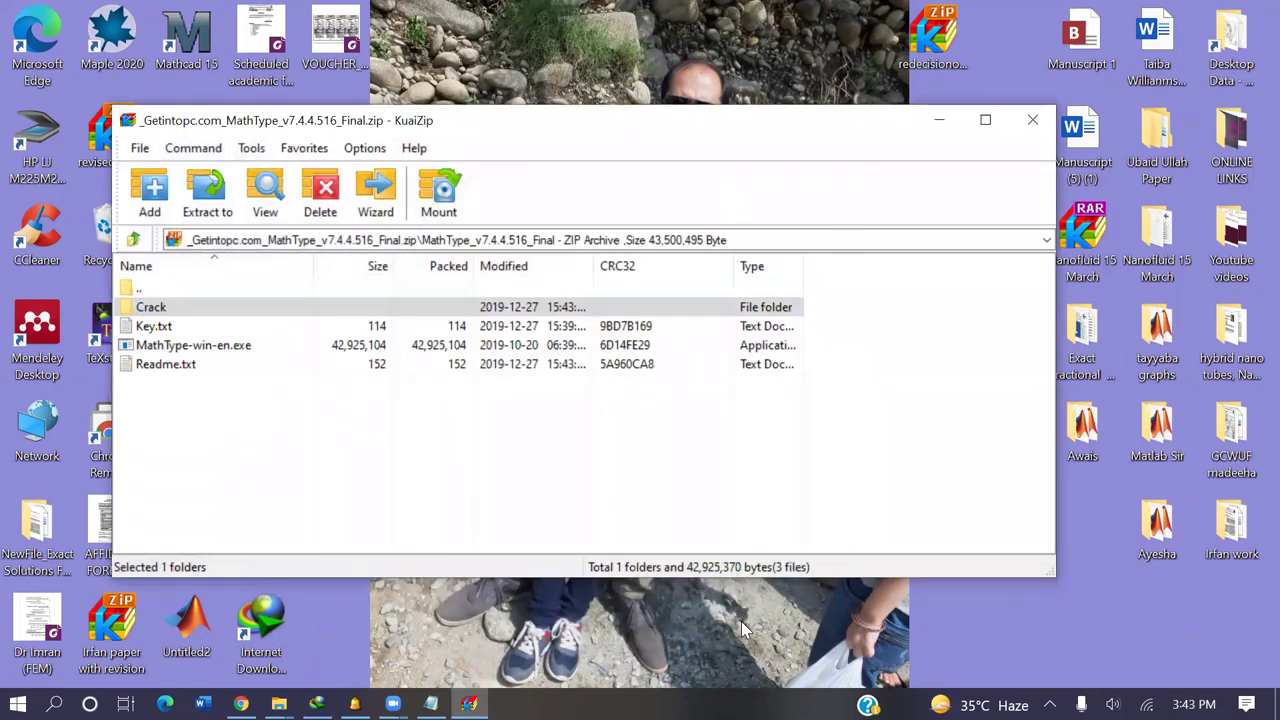
# Cut the Patch file from the Crack folder within the extracted MathType folder on the desktop.
pyautogui.press('super+d')
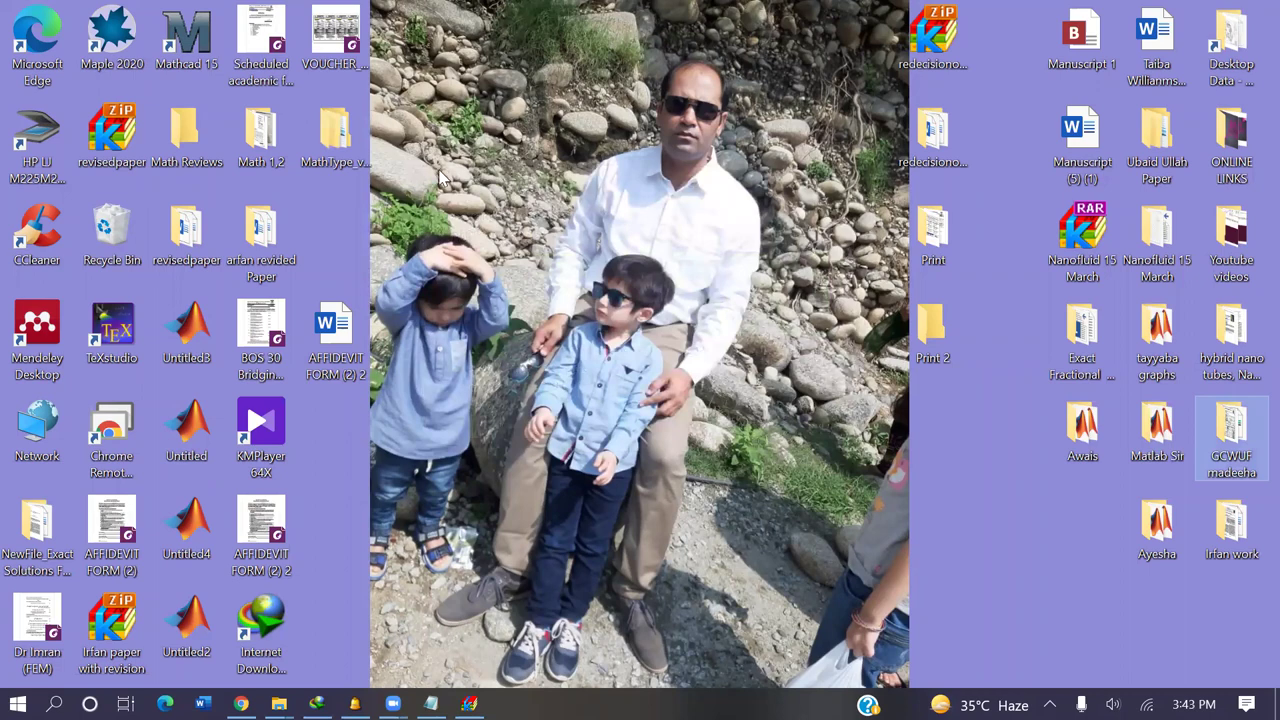
pyautogui.doubleClick(335, 132)
pyautogui.click(318, 248)
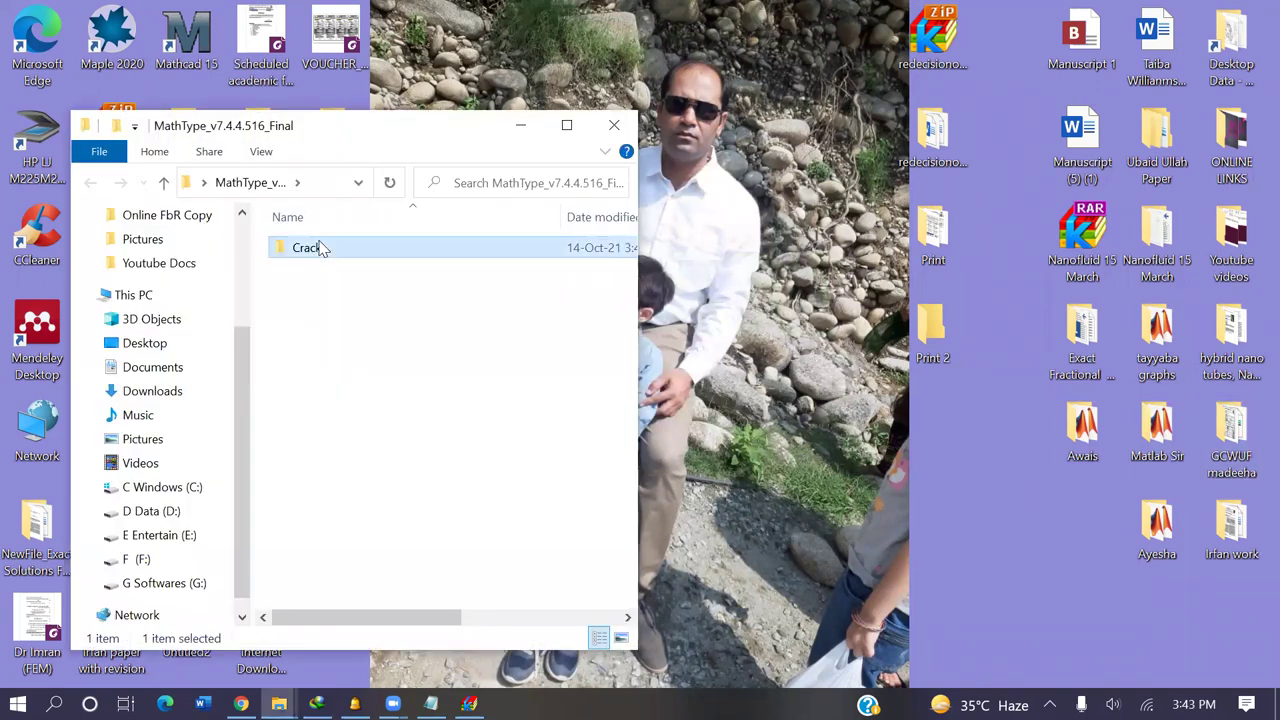
pyautogui.doubleClick(320, 248)
pyautogui.click(318, 258)
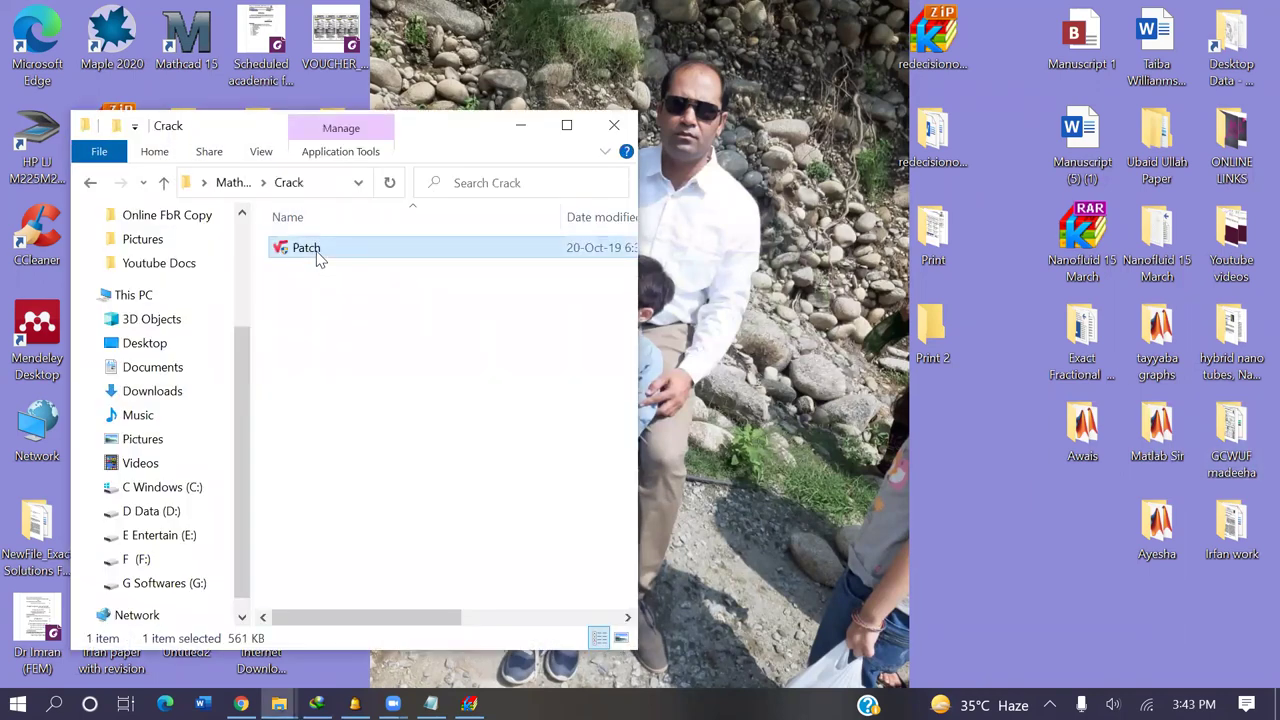
# Check Program Files on drive C for MathType, and open the MathType folder in Program Files (x86).
pyautogui.click(183, 490)
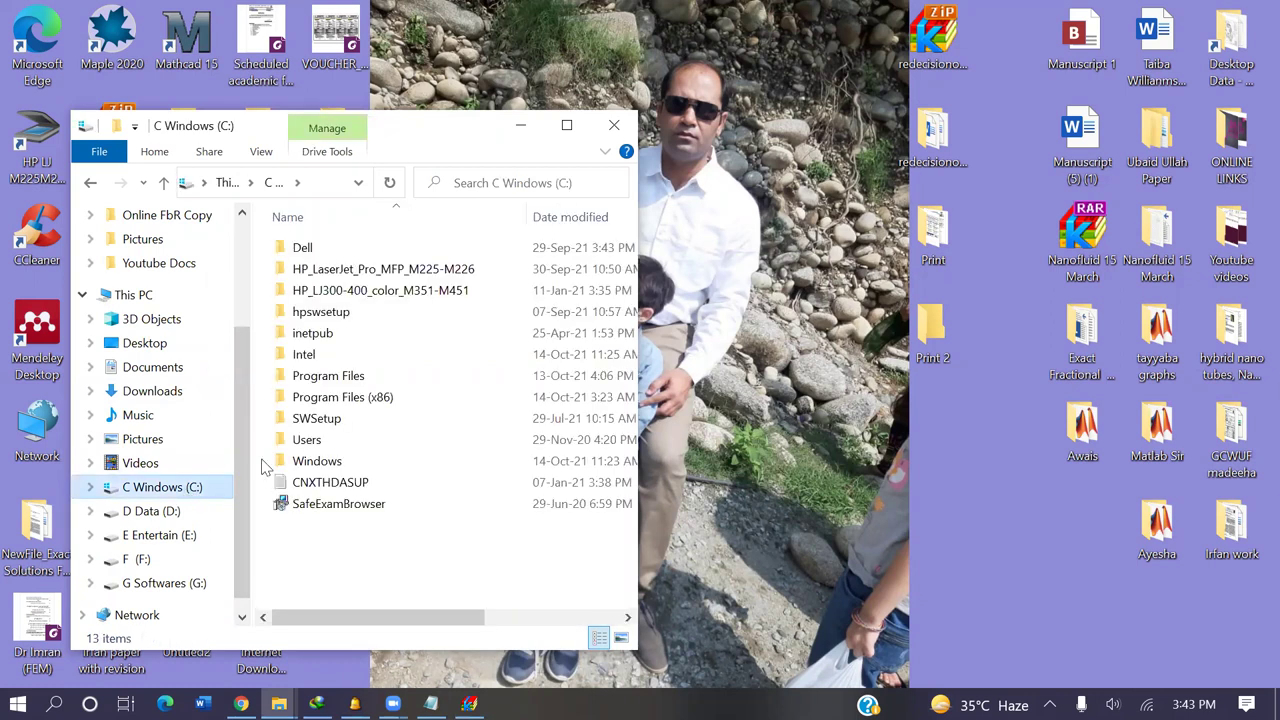
pyautogui.click(346, 376)
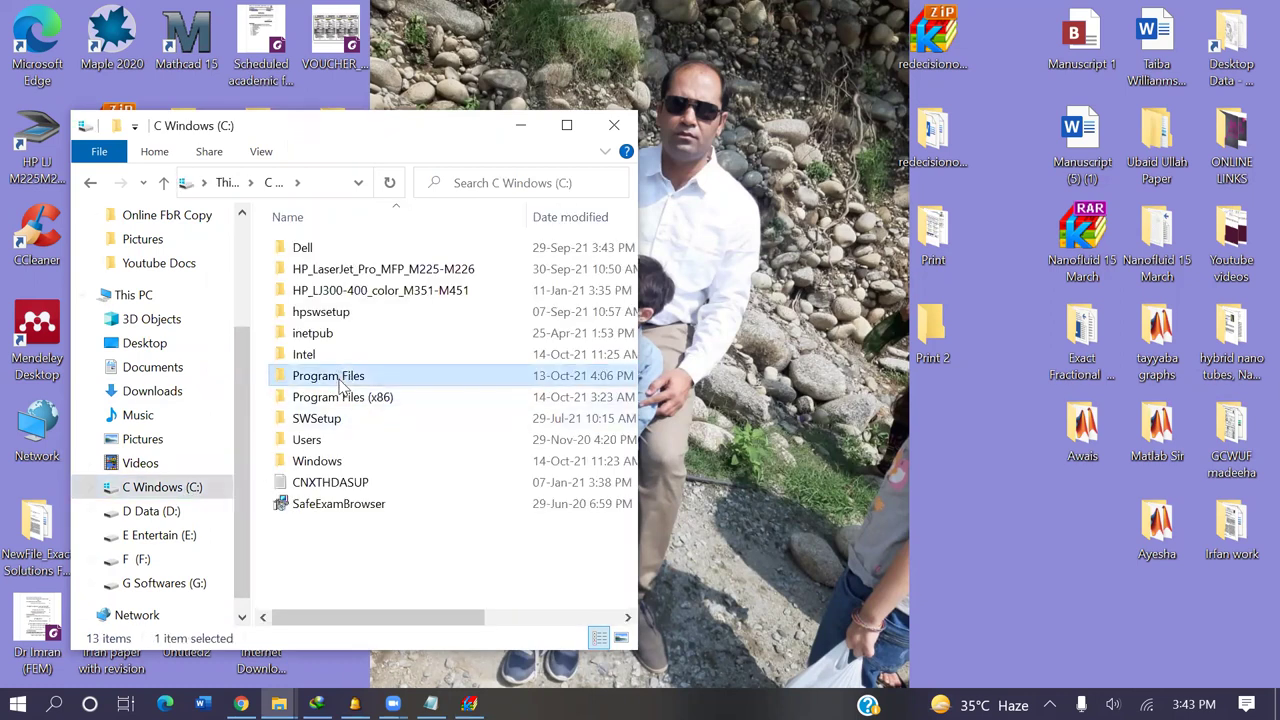
pyautogui.doubleClick(343, 385)
pyautogui.click(317, 376)
pyautogui.press('m')
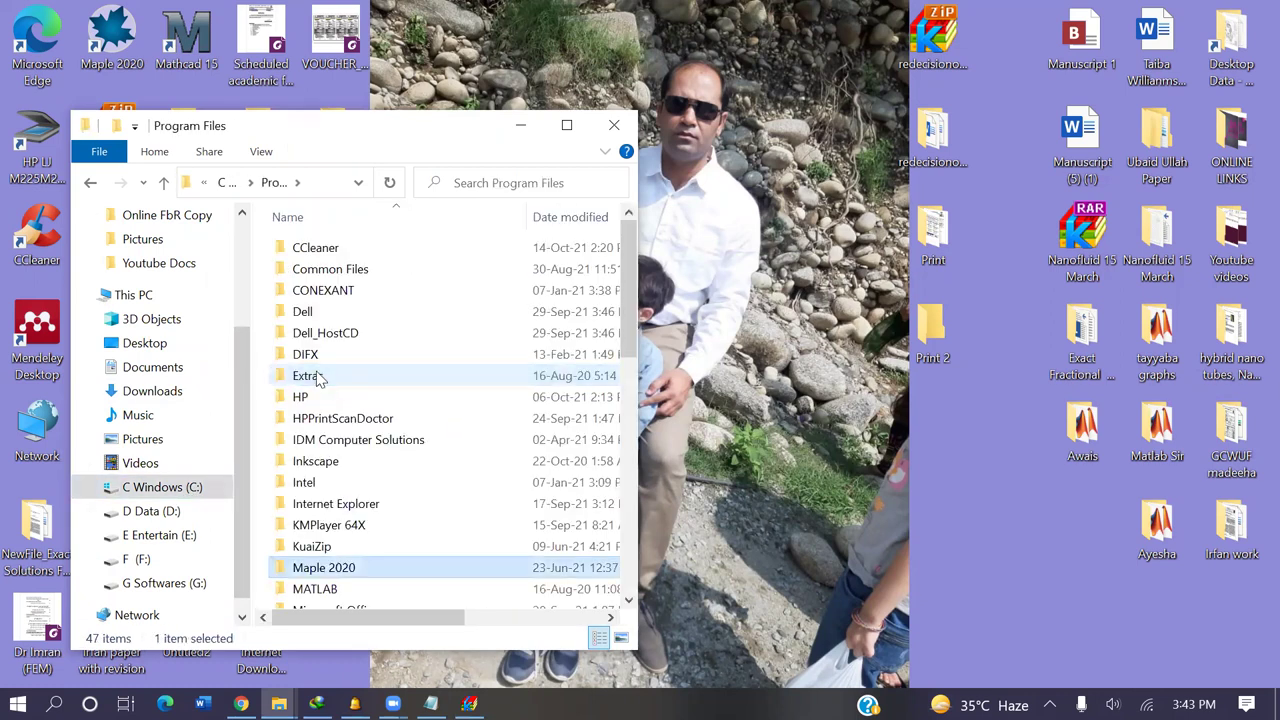
pyautogui.click(164, 182)
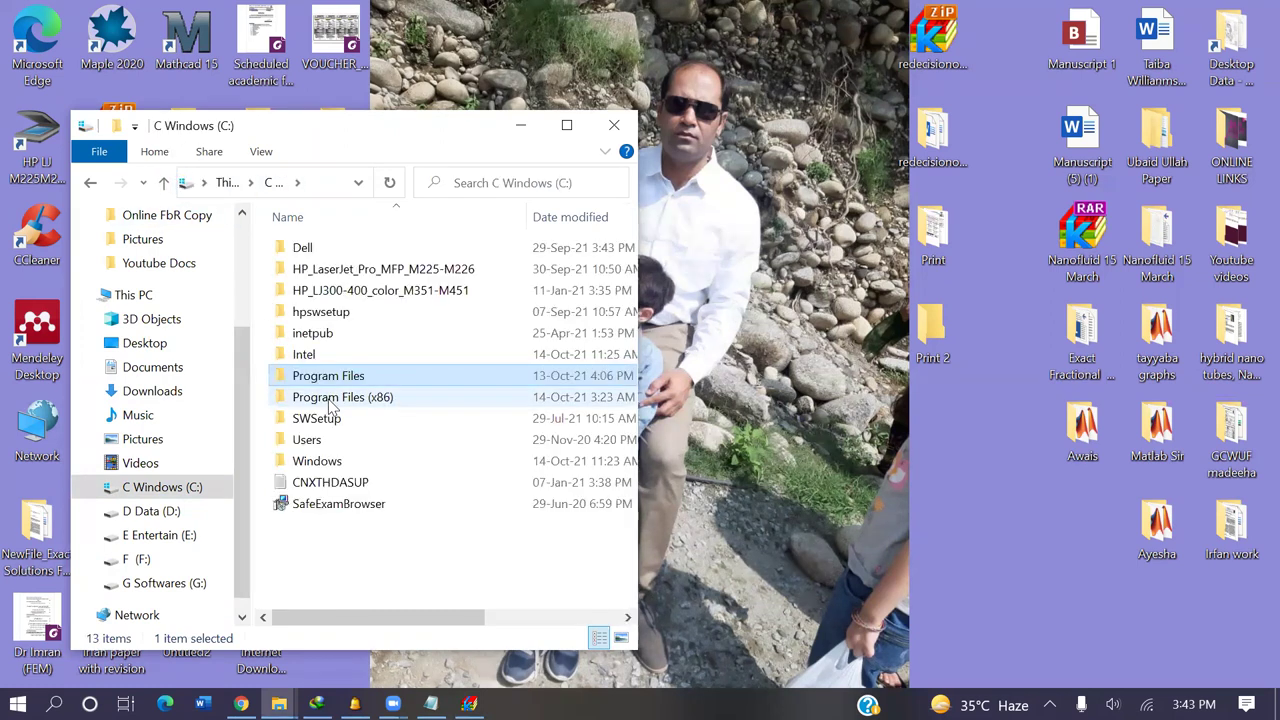
pyautogui.doubleClick(333, 400)
pyautogui.click(331, 405)
pyautogui.press('m')
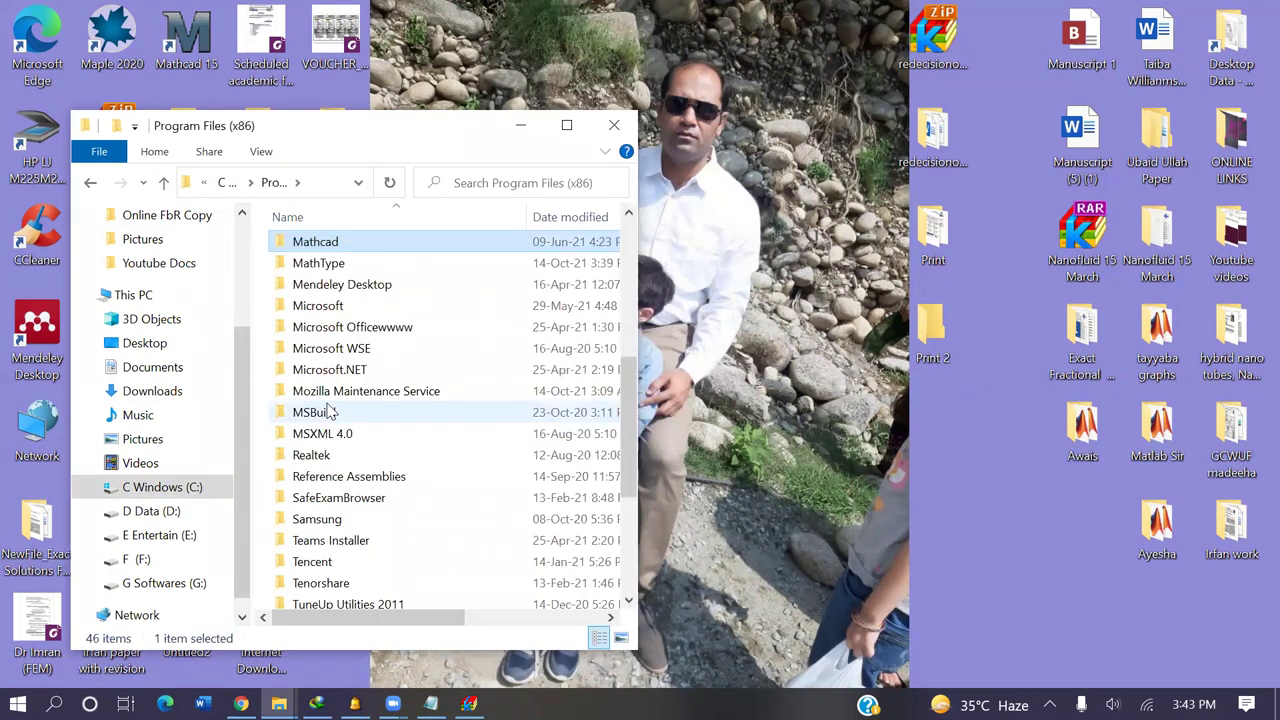
pyautogui.press('m')
pyautogui.press('Return')
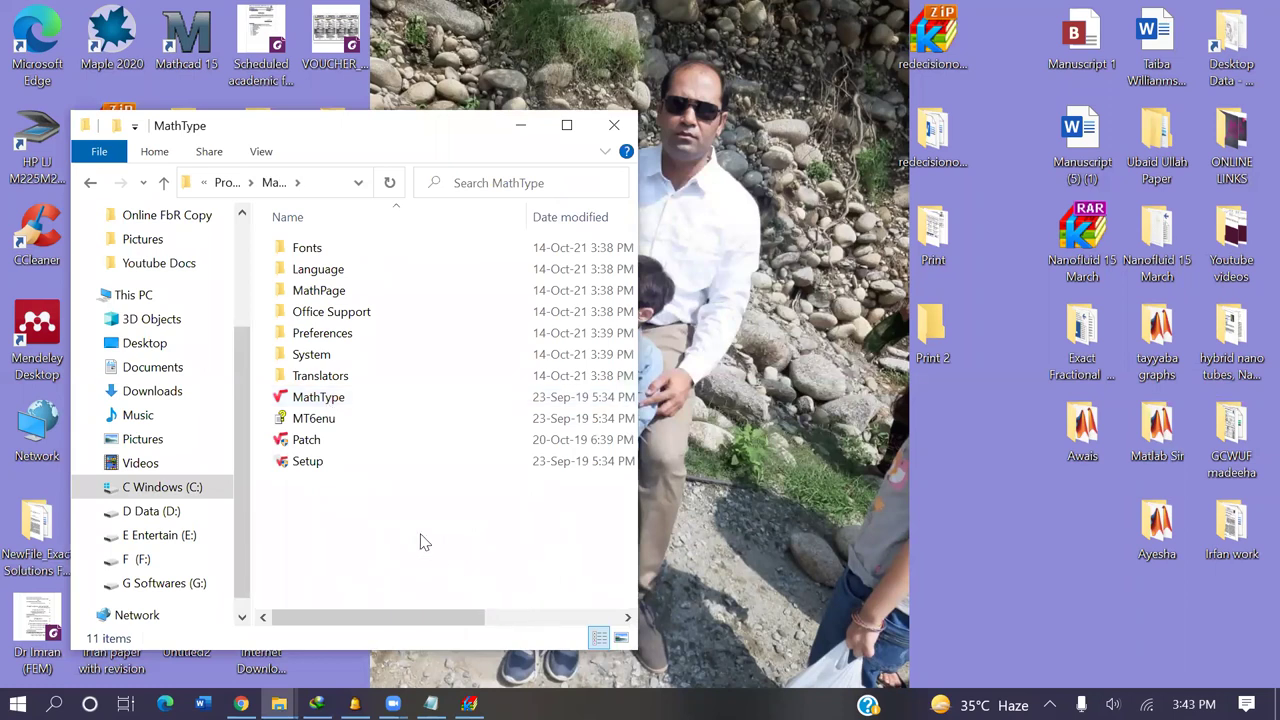
# Move the cut Patch file into the MathType folder, replacing the existing file and granting administrator permission.
pyautogui.hotkey('ctrl', 'v')
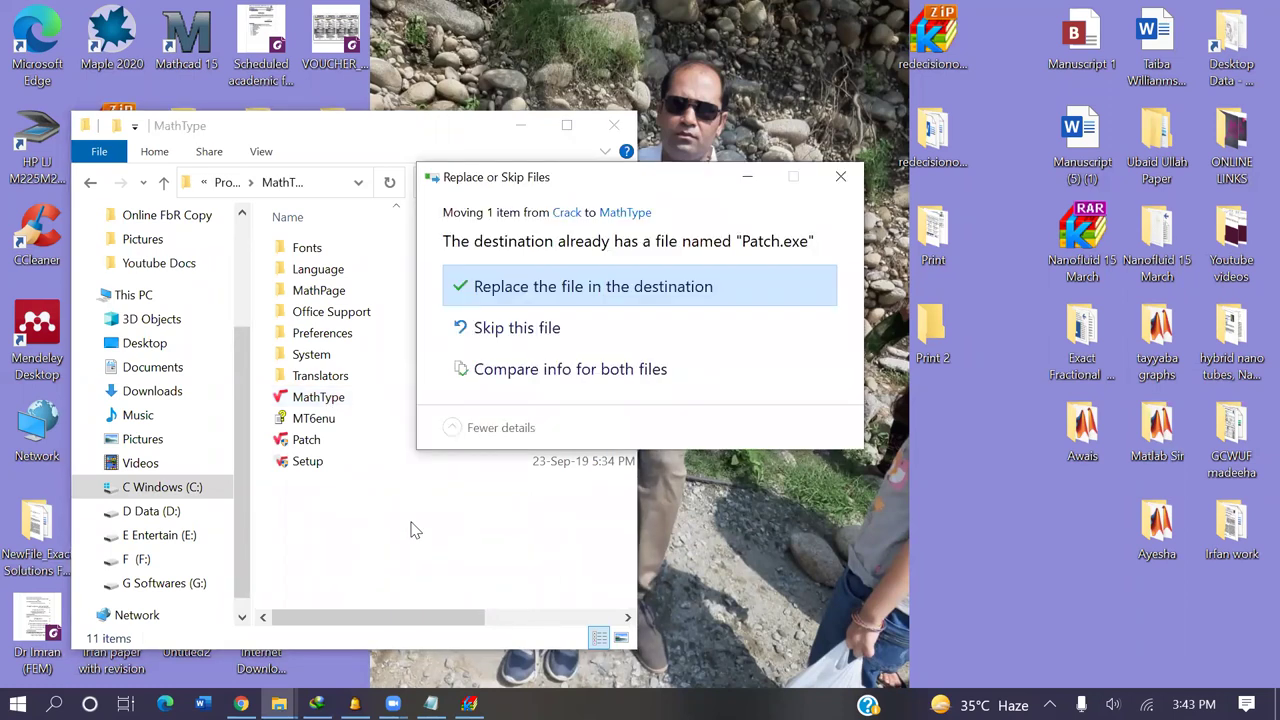
pyautogui.click(579, 285)
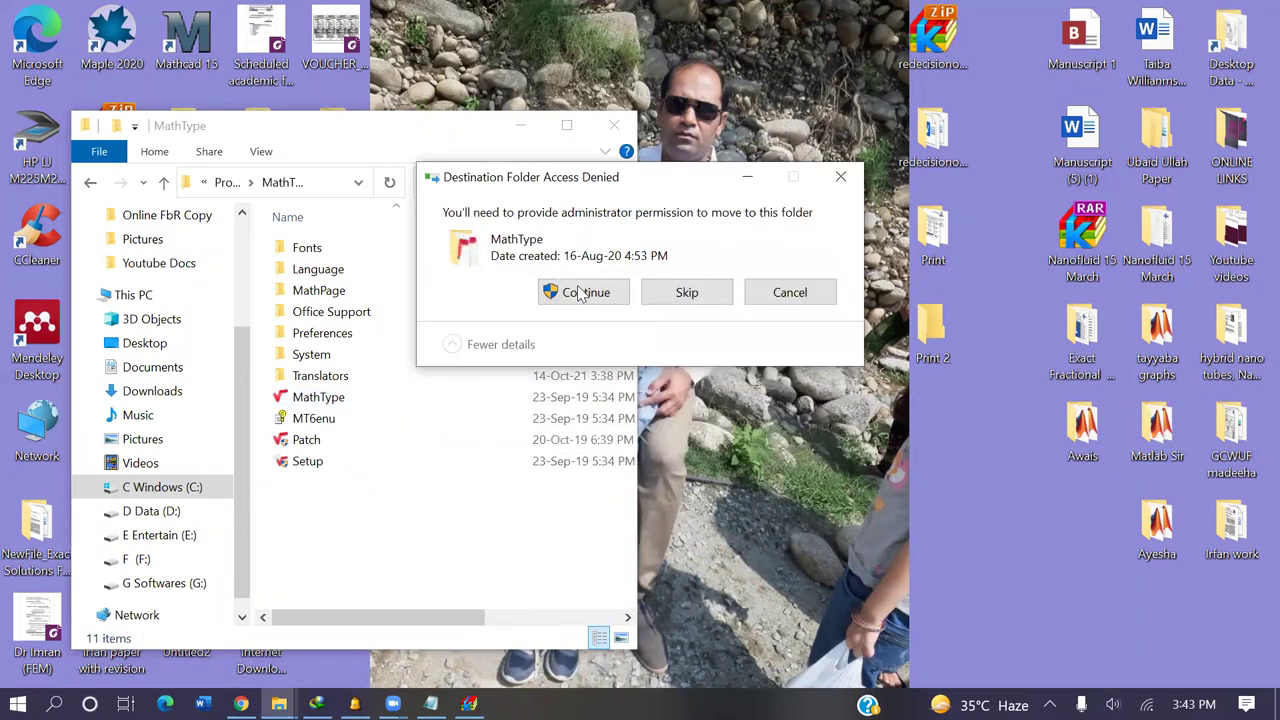
pyautogui.click(579, 292)
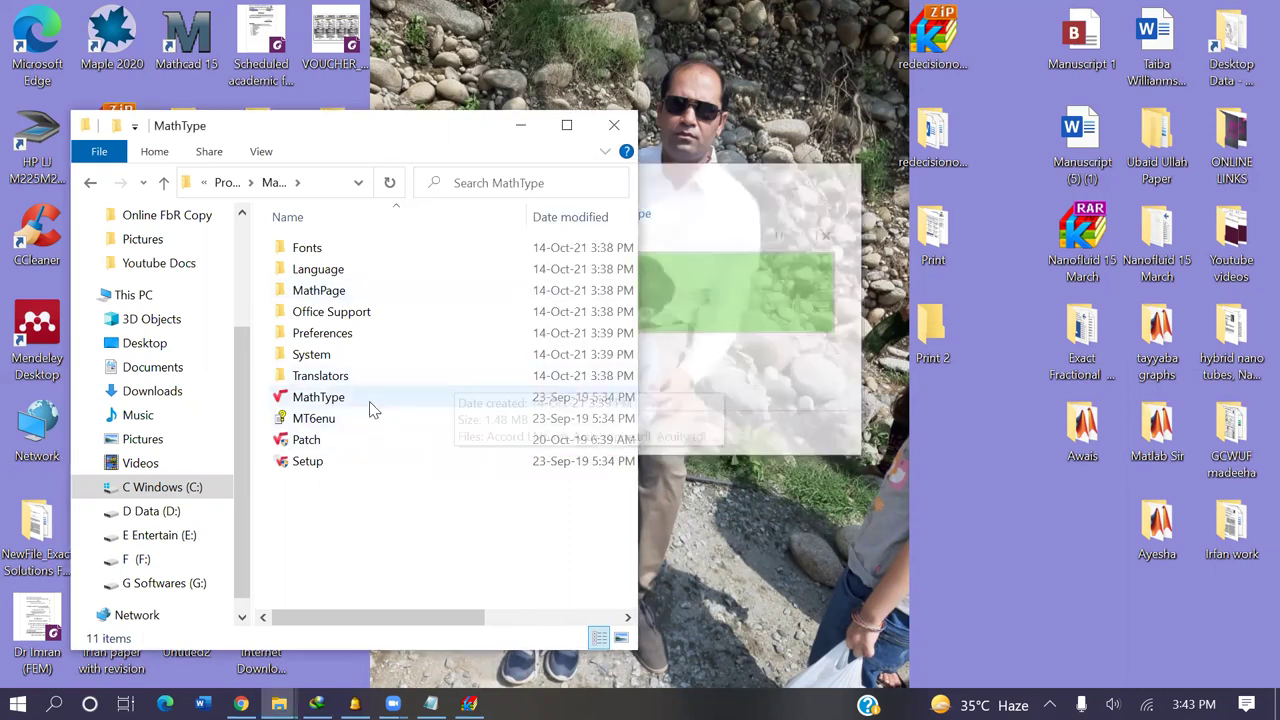
# Run Patch as administrator from the MathType folder and complete its setup wizard.
pyautogui.rightClick(322, 450)
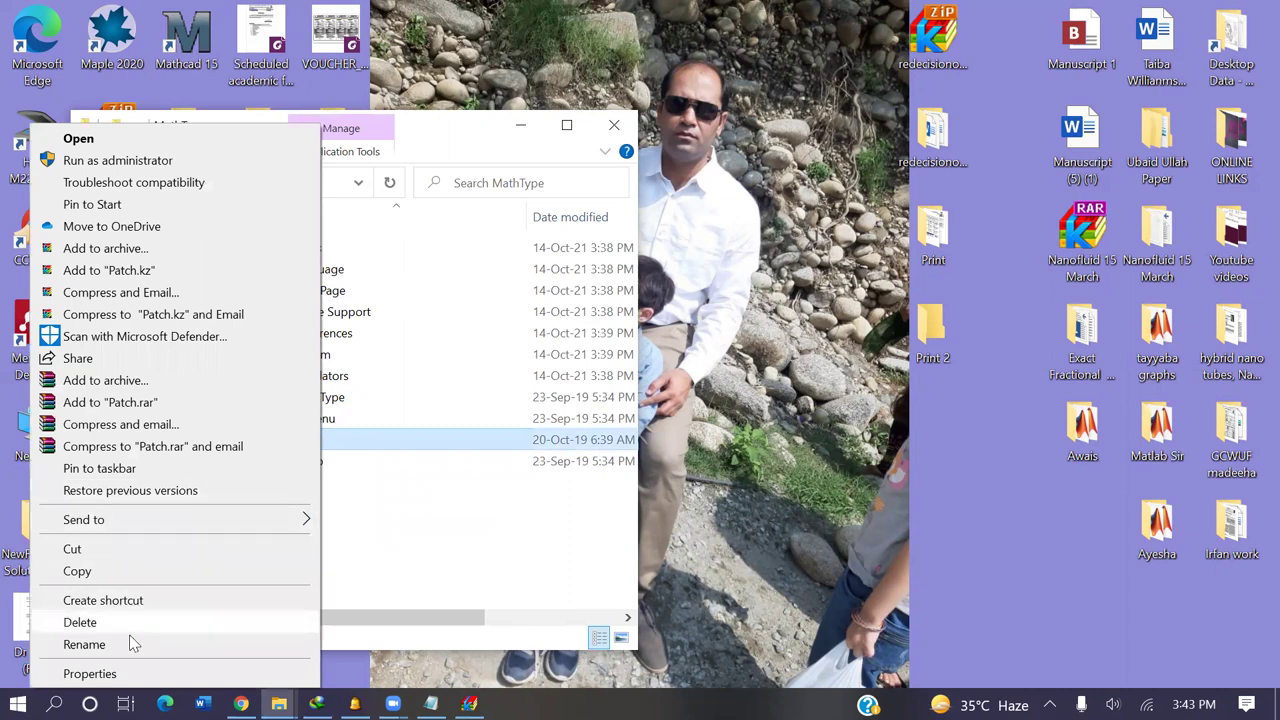
pyautogui.click(169, 160)
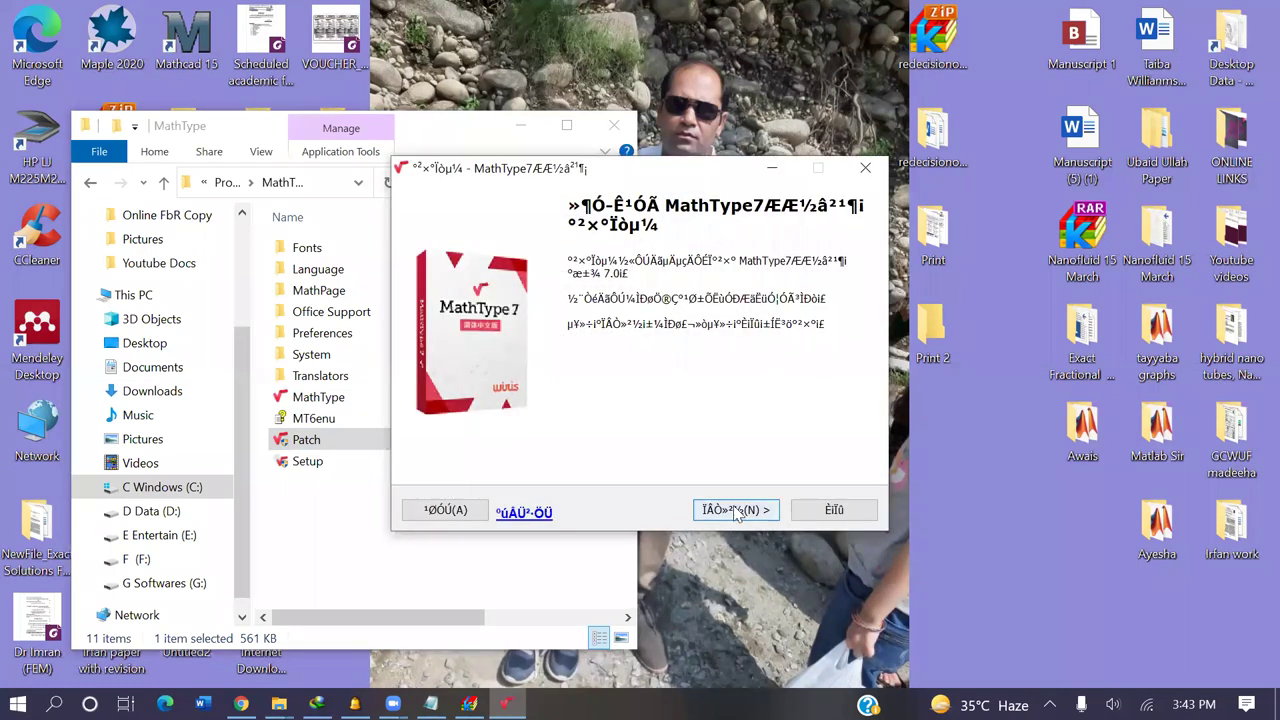
pyautogui.click(735, 512)
pyautogui.click(750, 512)
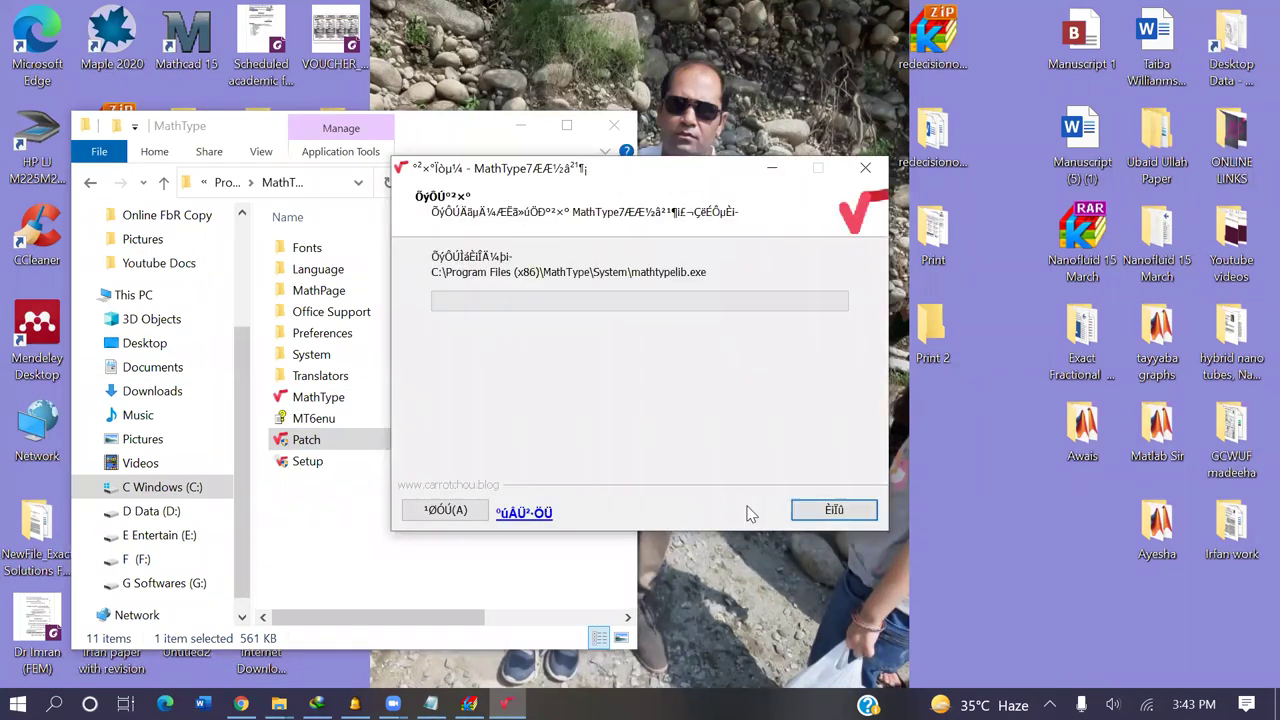
pyautogui.click(745, 510)
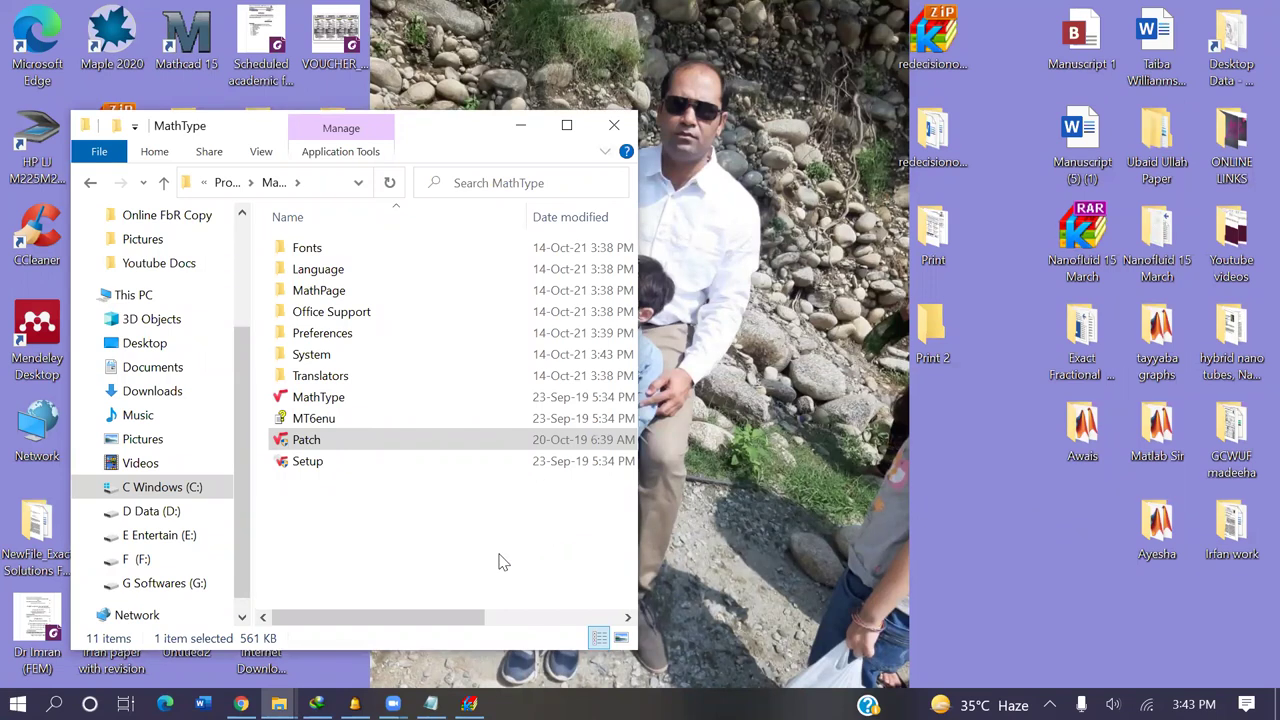
# Close the MathType archive and open the WinEdt 10.3 archive from the Softwares for students folder.
pyautogui.click(469, 704)
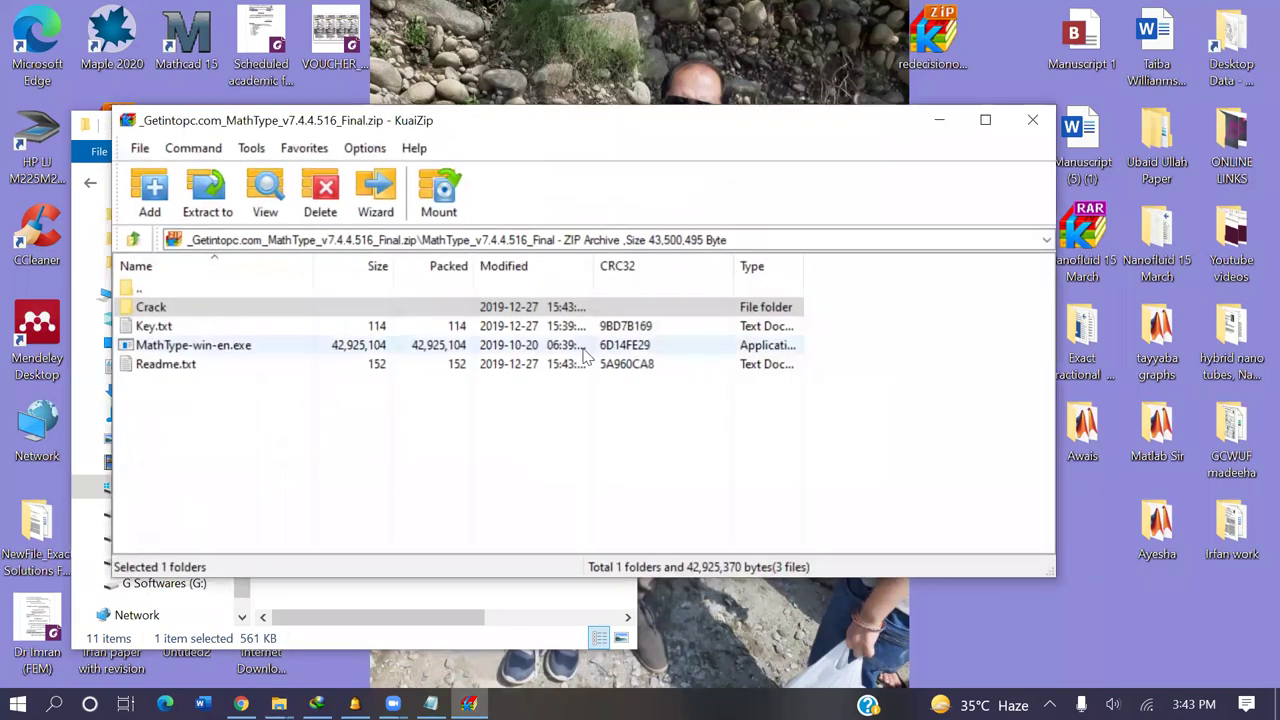
pyautogui.click(1030, 122)
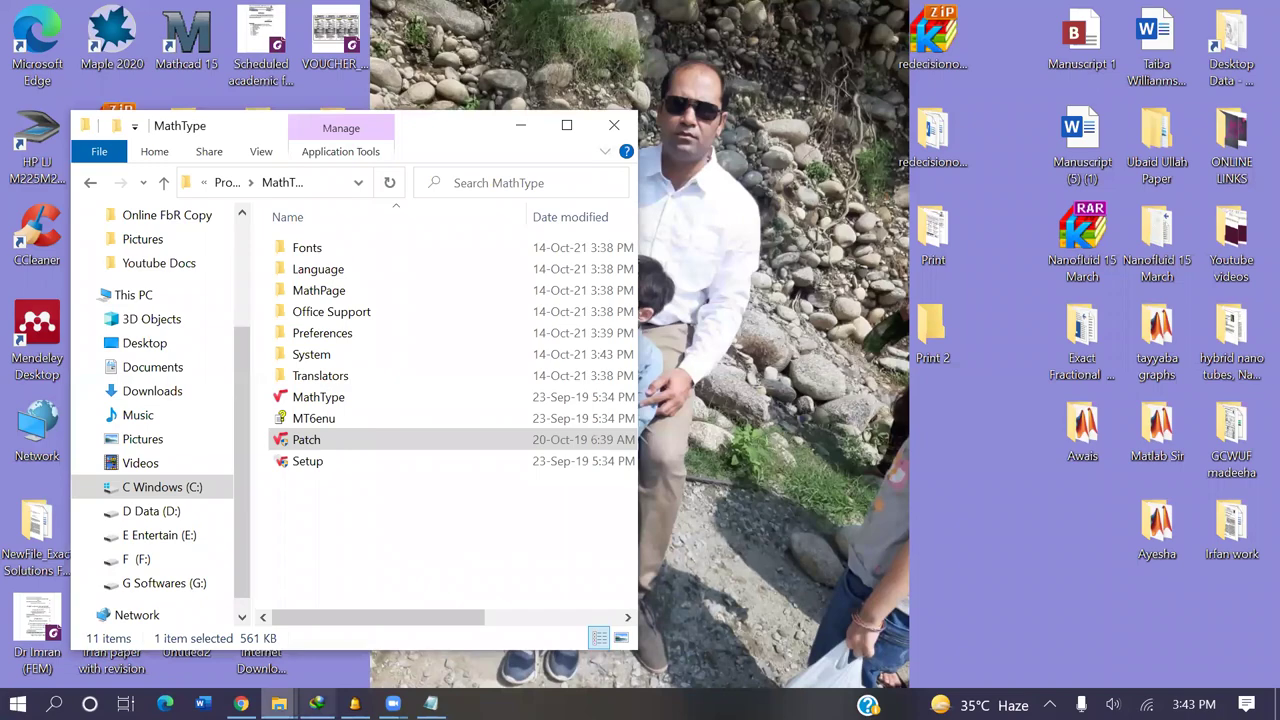
pyautogui.click(279, 704)
pyautogui.click(149, 557)
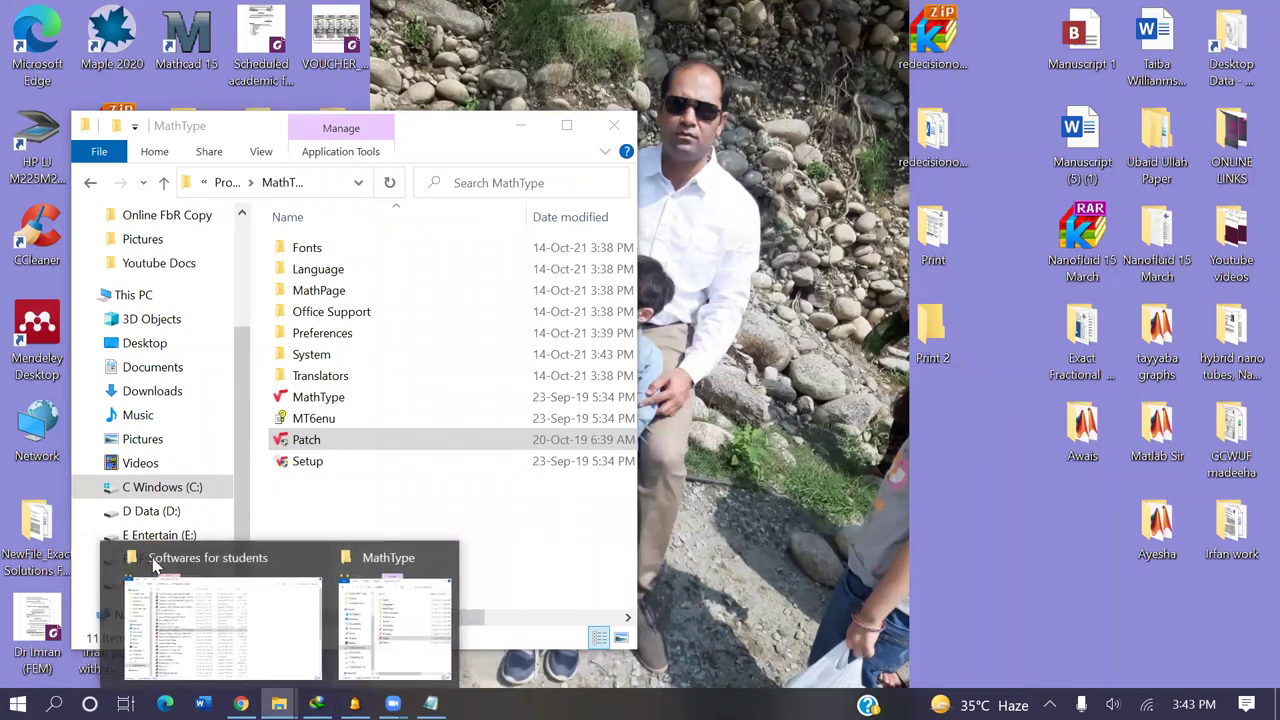
pyautogui.click(175, 598)
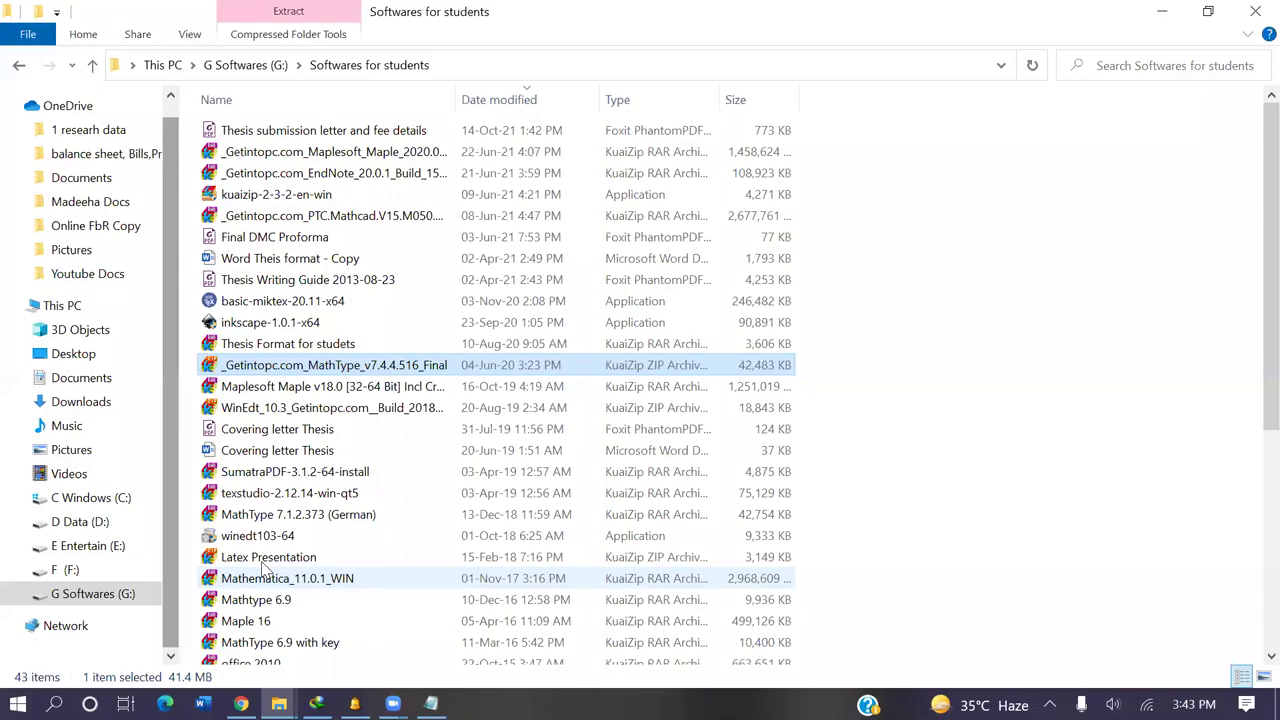
pyautogui.doubleClick(289, 409)
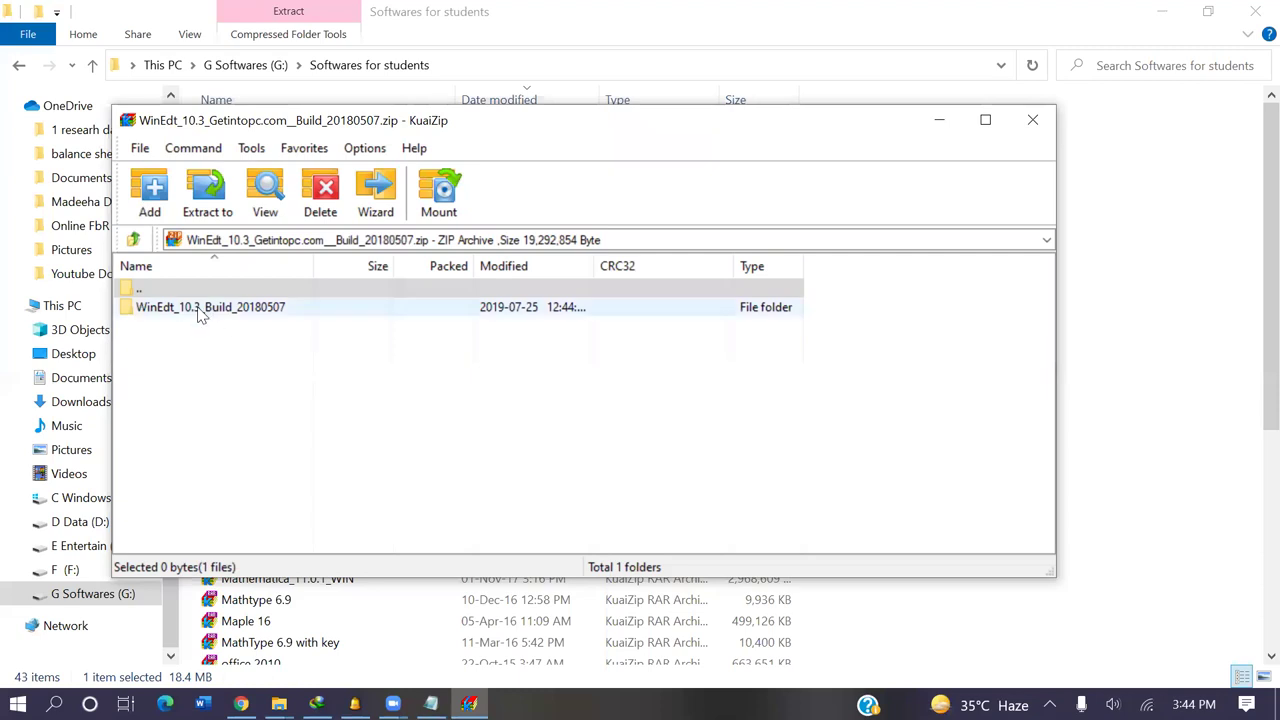
# Open the WinEdt 10.3 Build 20180507 x64 folder inside the archive and launch winedt103-64.exe.
pyautogui.doubleClick(200, 309)
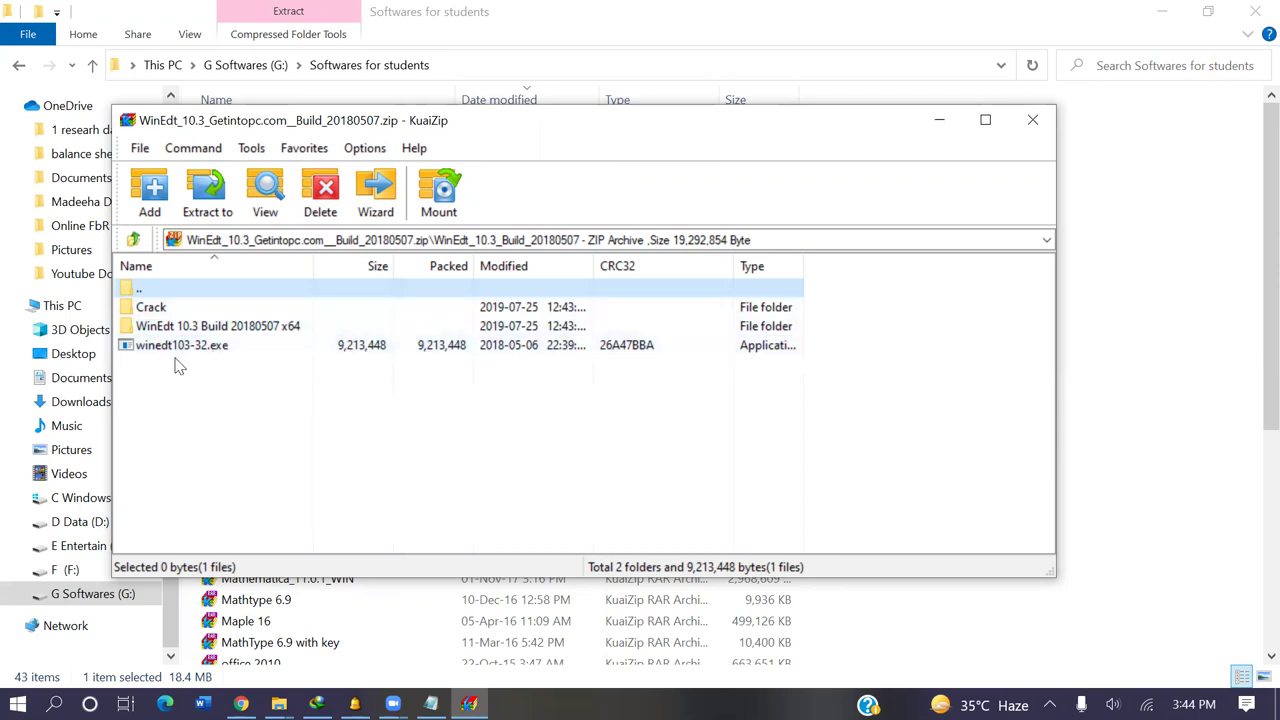
pyautogui.doubleClick(232, 333)
pyautogui.doubleClick(190, 337)
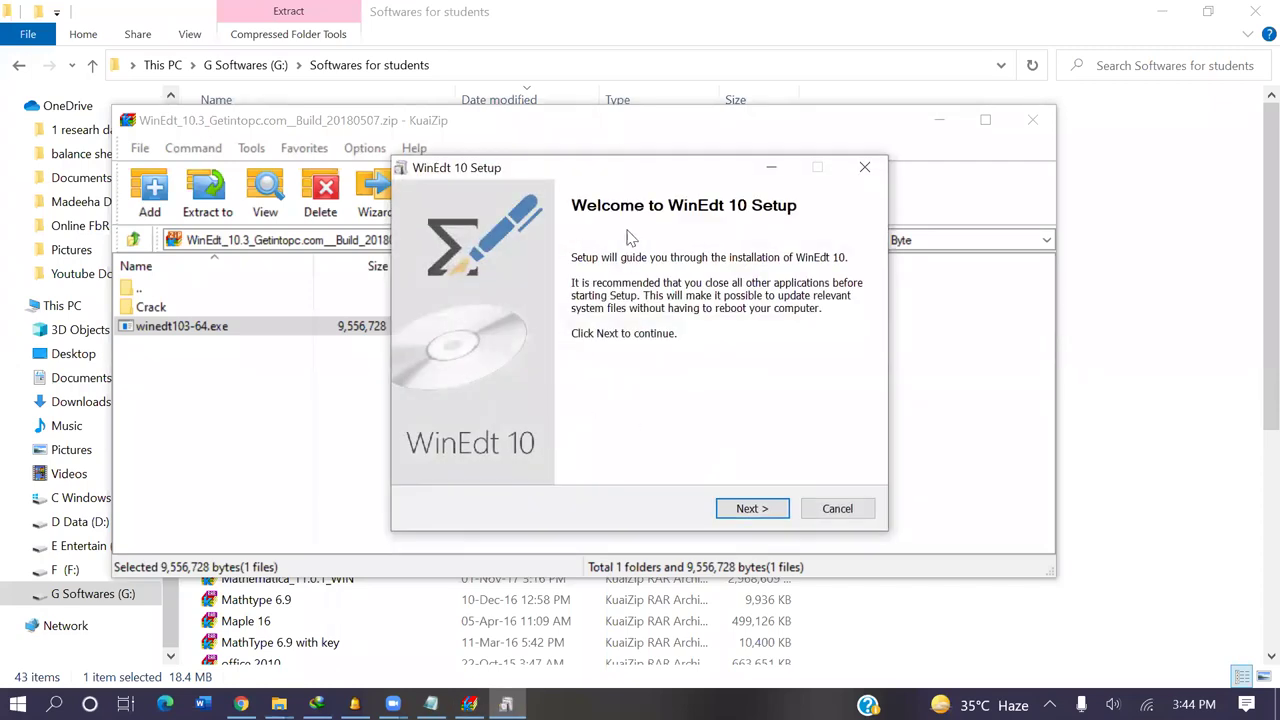
# Go through WinEdt 10 Setup to the install location, accepting the license and keeping Admin installation, and quit the setup.
pyautogui.click(745, 508)
pyautogui.click(507, 470)
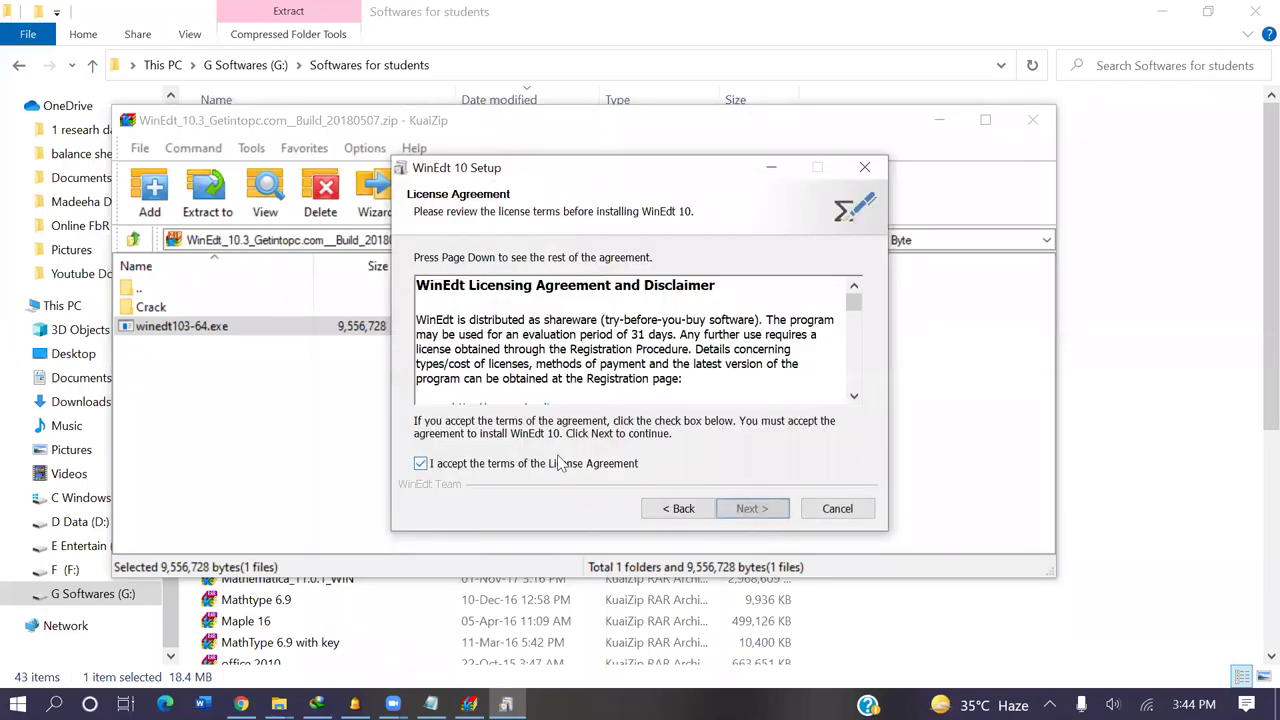
pyautogui.click(757, 512)
pyautogui.click(755, 510)
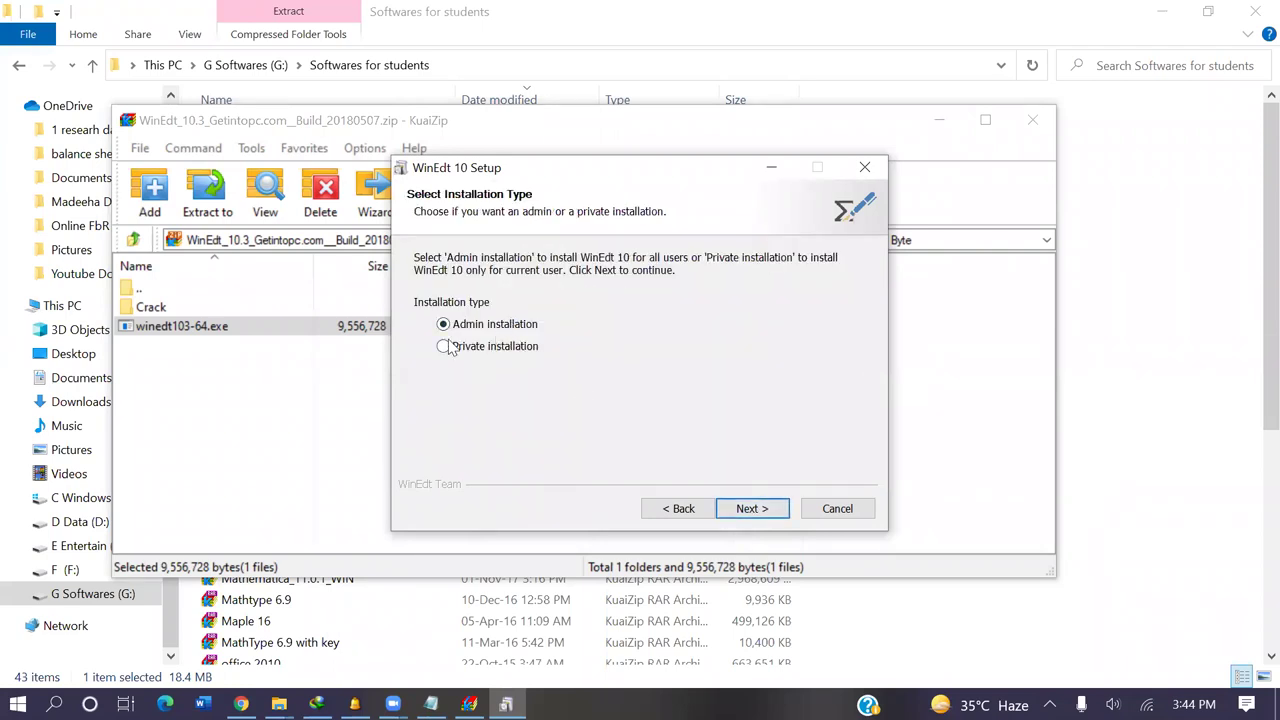
pyautogui.click(750, 508)
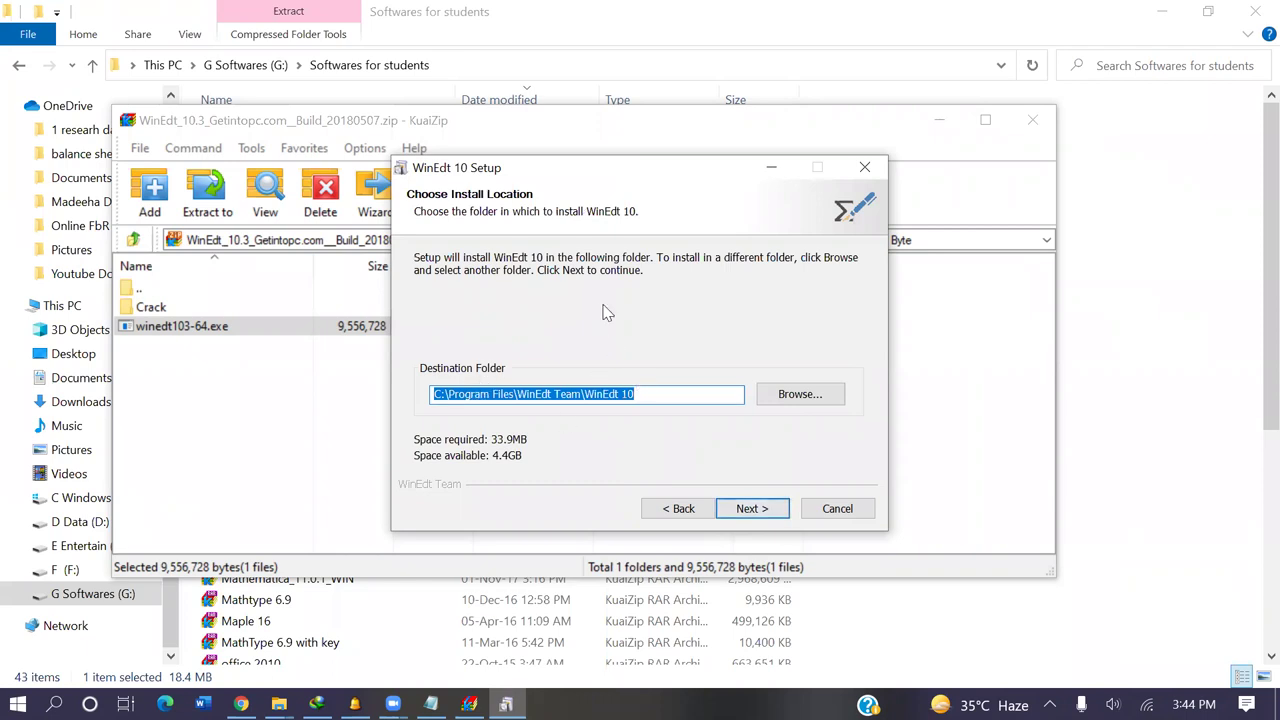
pyautogui.click(837, 509)
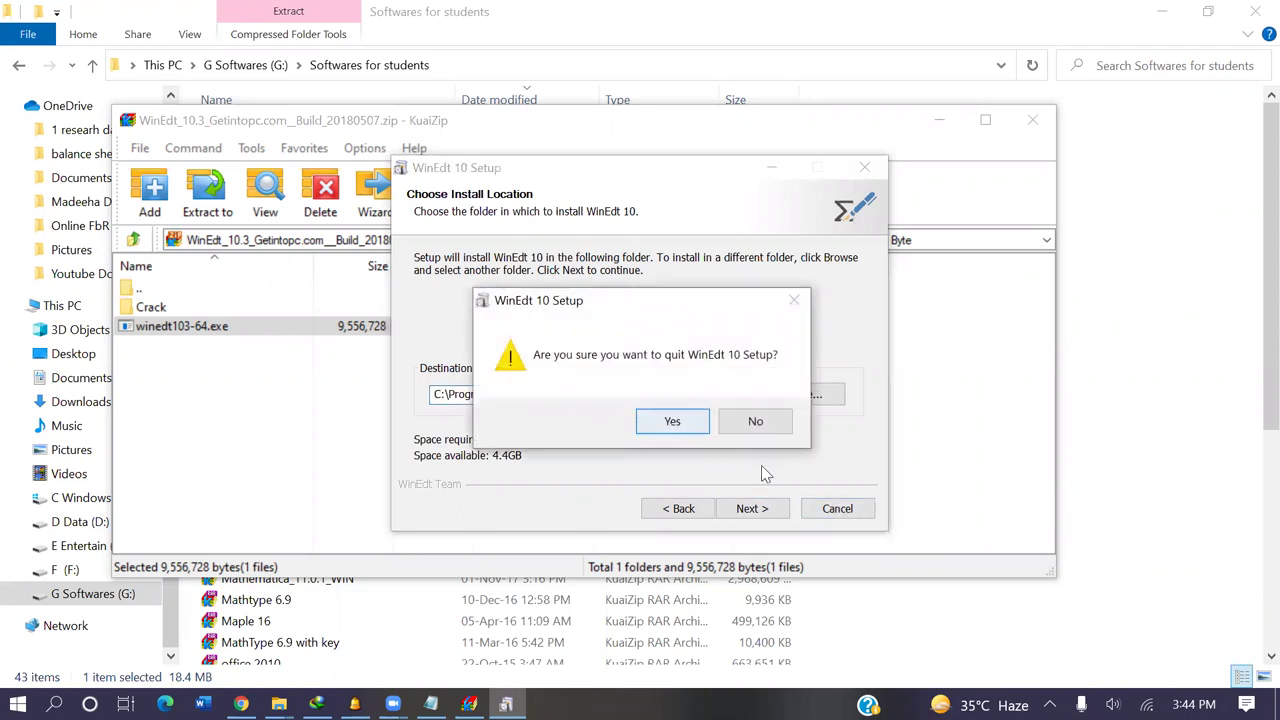
pyautogui.click(672, 425)
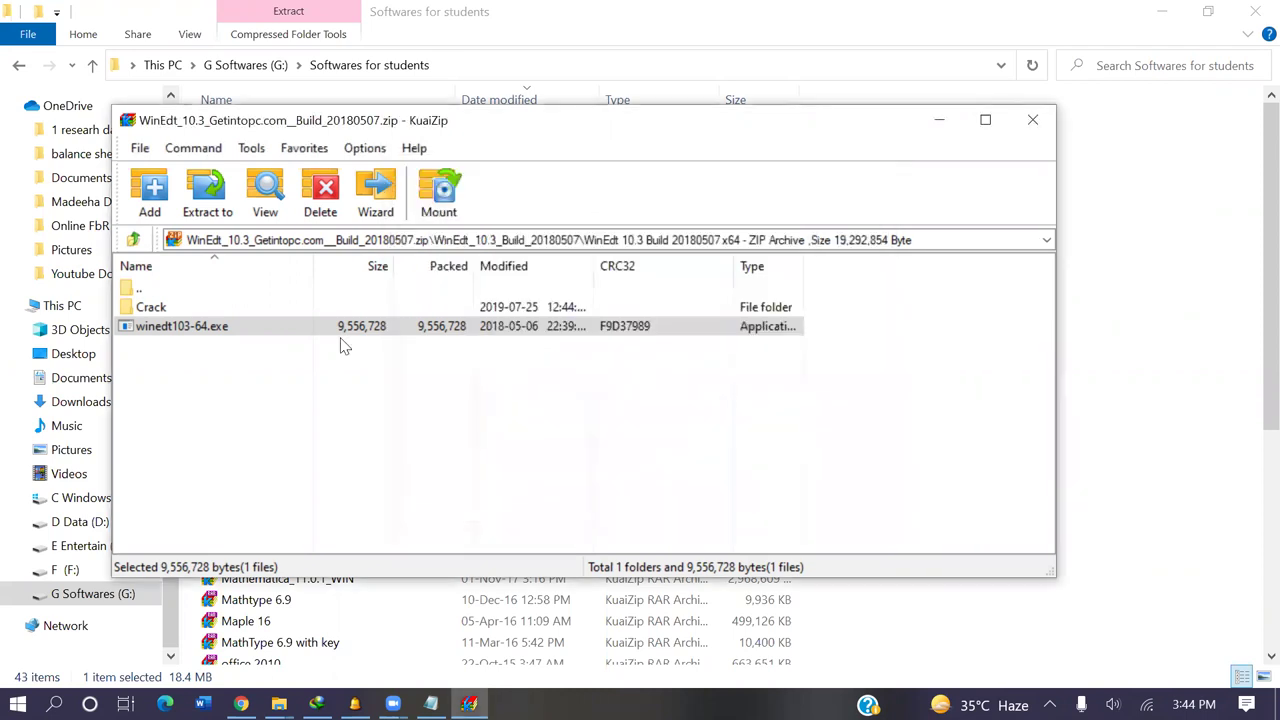
# Extract patch-WD.exe from the archive's Crack folder to the Desktop.
pyautogui.doubleClick(168, 310)
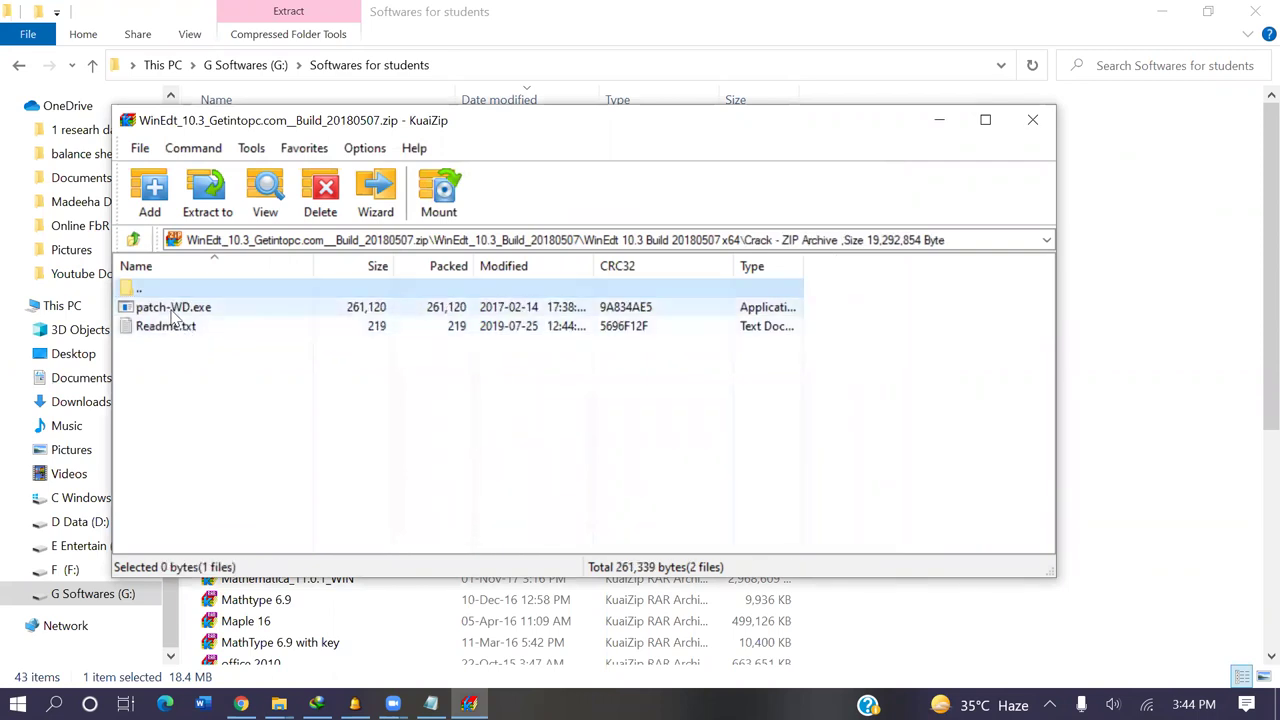
pyautogui.click(175, 312)
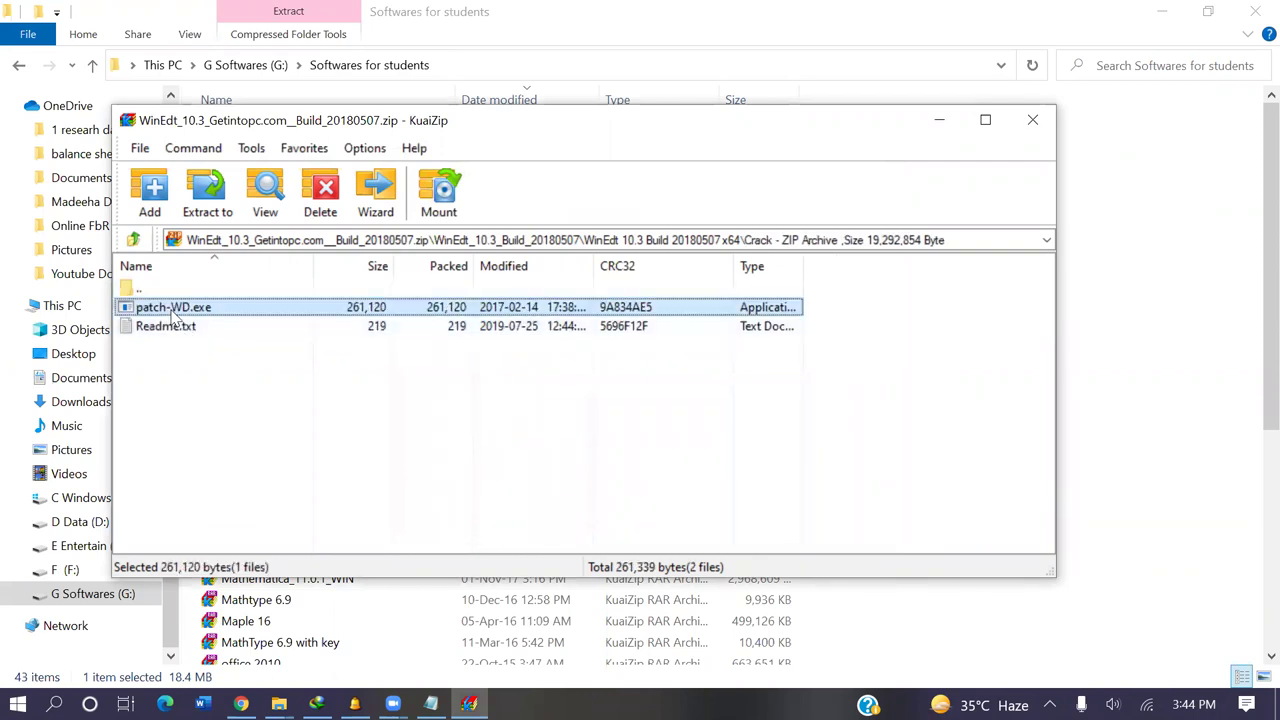
pyautogui.click(192, 200)
pyautogui.click(618, 299)
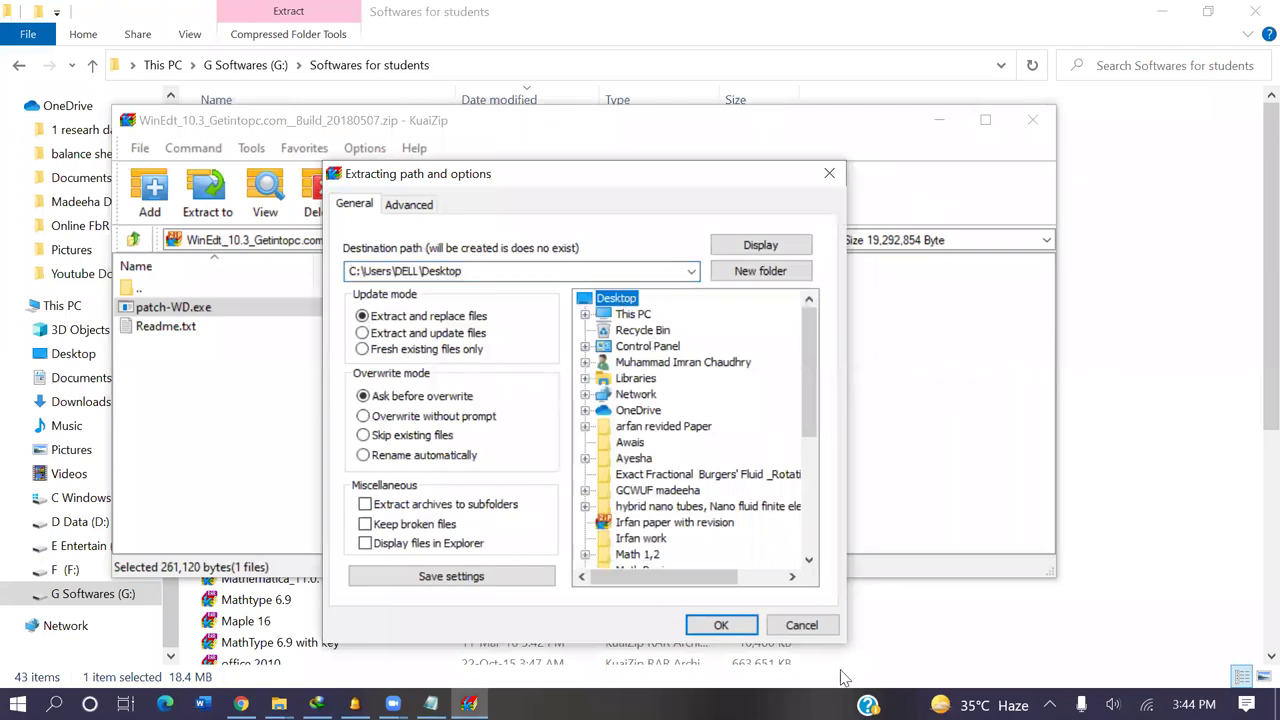
pyautogui.click(716, 626)
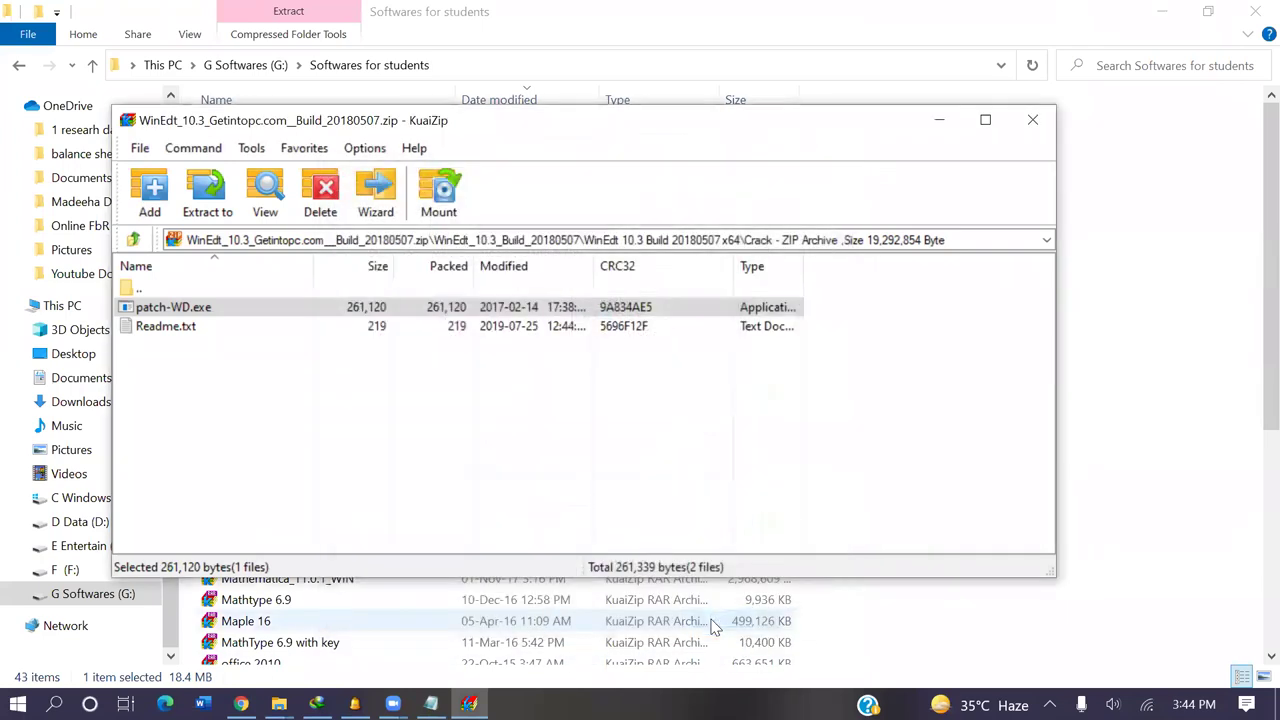
# Open the extracted WinEdt folder on the desktop down to its Crack folder and cut the patch-WD file.
pyautogui.press('super+d')
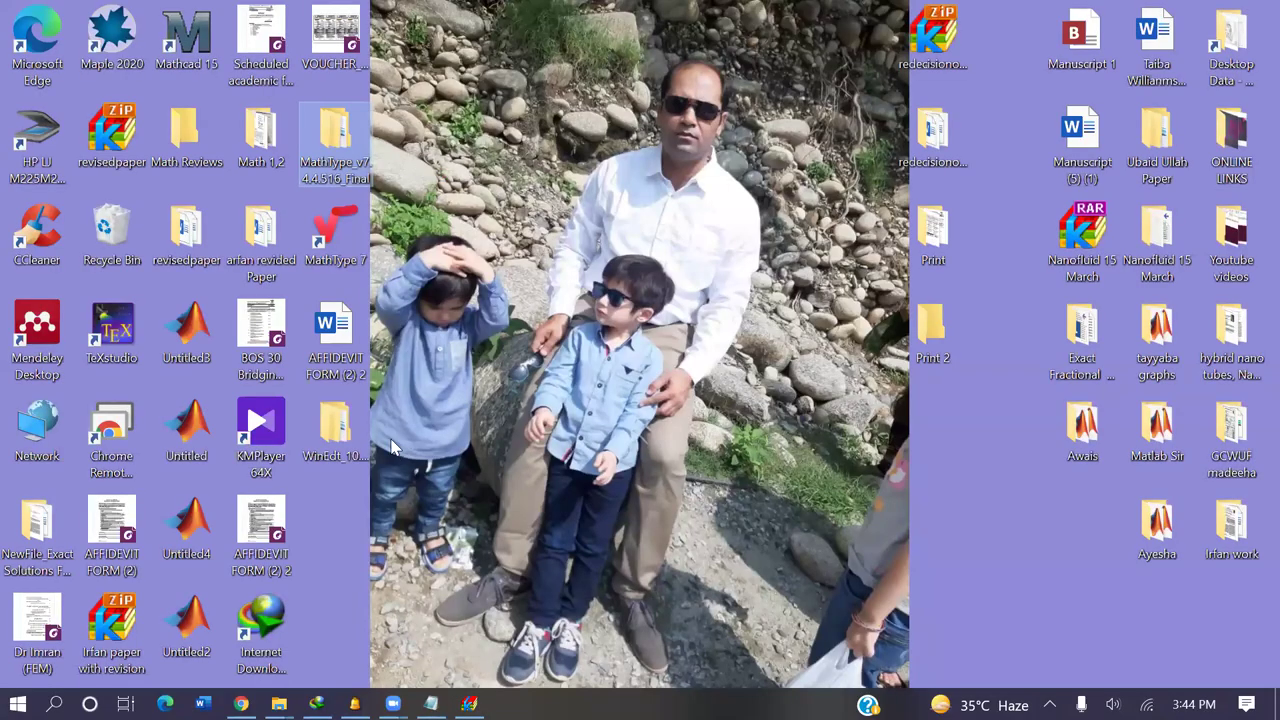
pyautogui.doubleClick(337, 412)
pyautogui.click(312, 205)
pyautogui.doubleClick(312, 205)
pyautogui.click(277, 203)
pyautogui.doubleClick(277, 203)
pyautogui.click(278, 204)
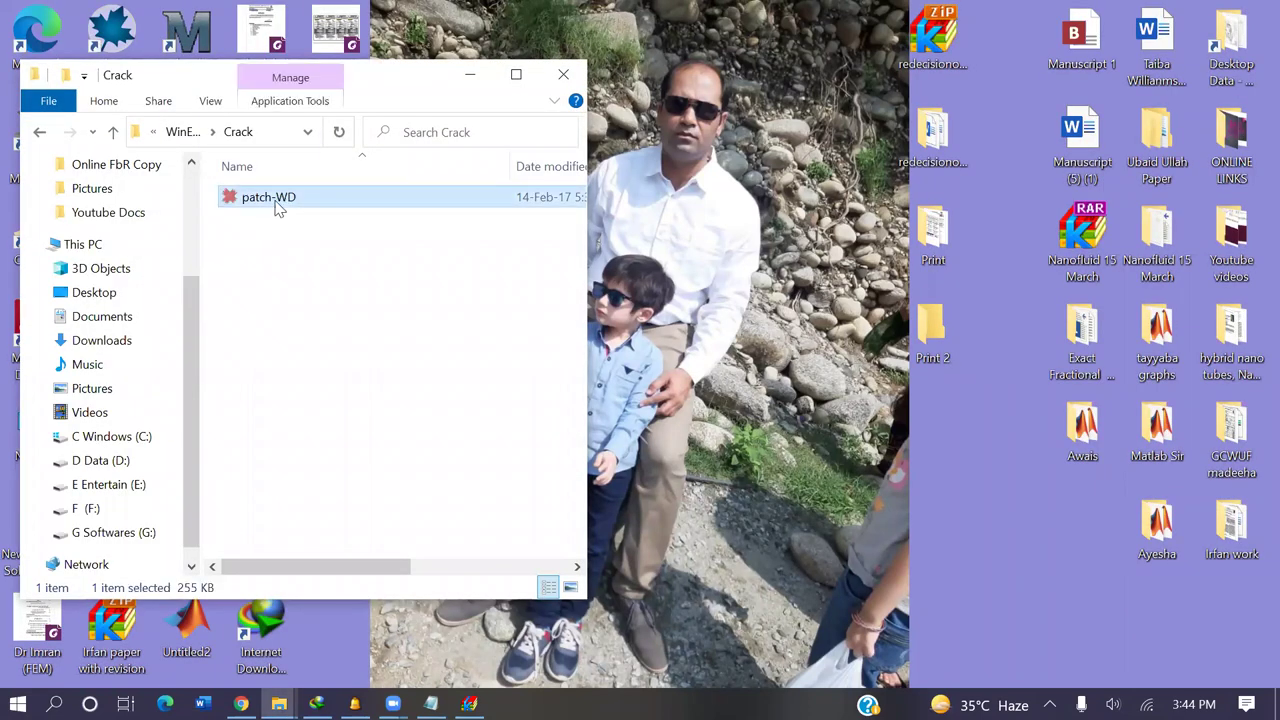
# Look for a WinEdt folder in Program Files (x86) on drive C.
pyautogui.click(130, 440)
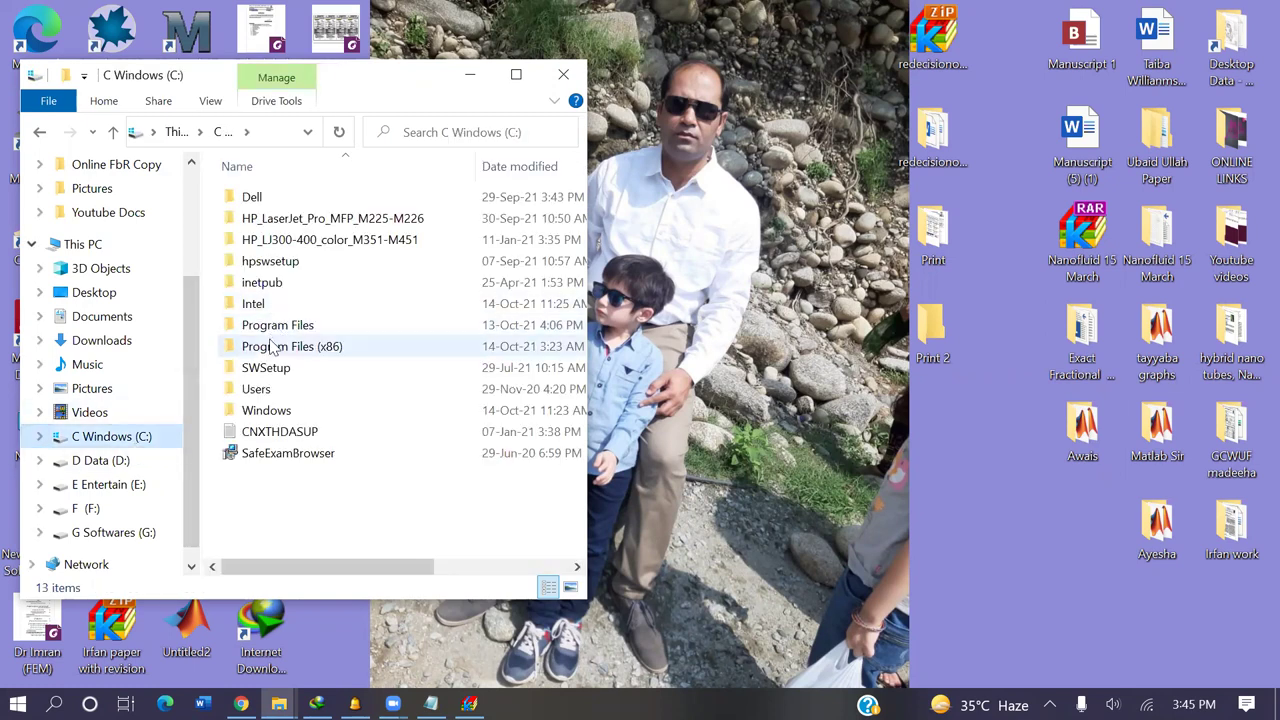
pyautogui.doubleClick(275, 346)
pyautogui.click(275, 302)
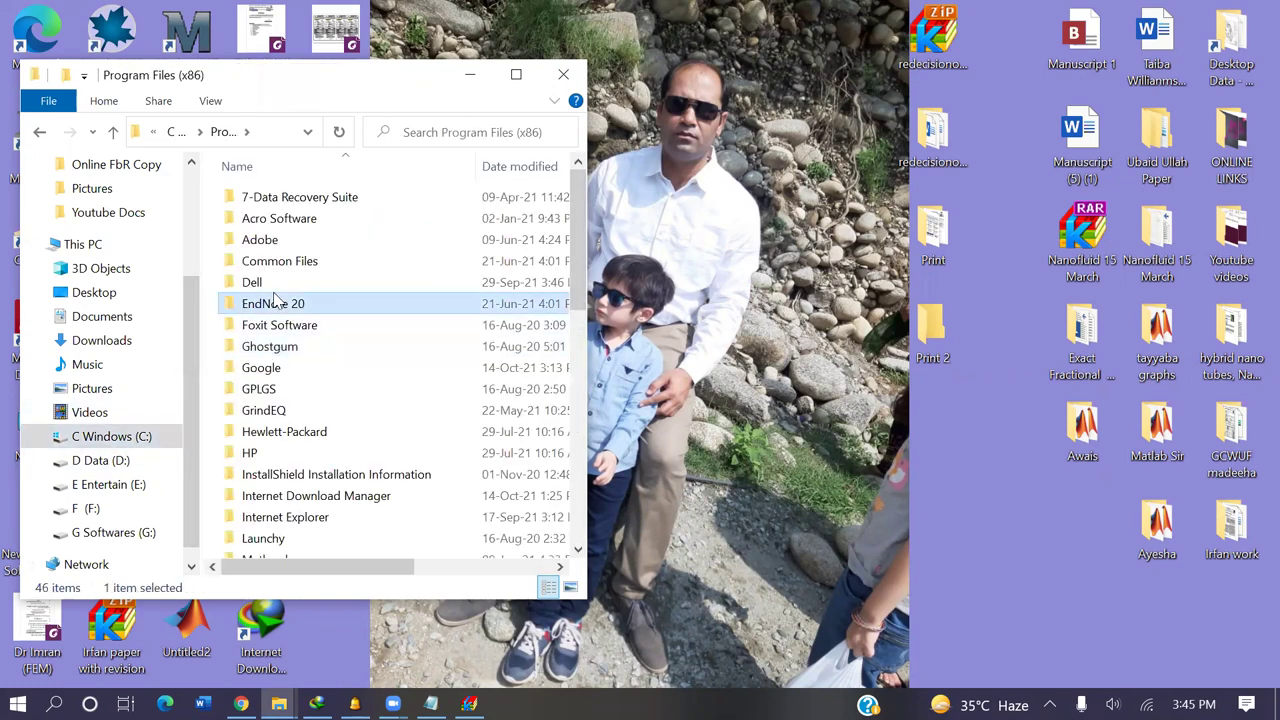
pyautogui.press('w')
pyautogui.press('w')
pyautogui.press('w')
pyautogui.press('w')
pyautogui.press('w')
pyautogui.press('w')
pyautogui.press('w')
pyautogui.press('w')
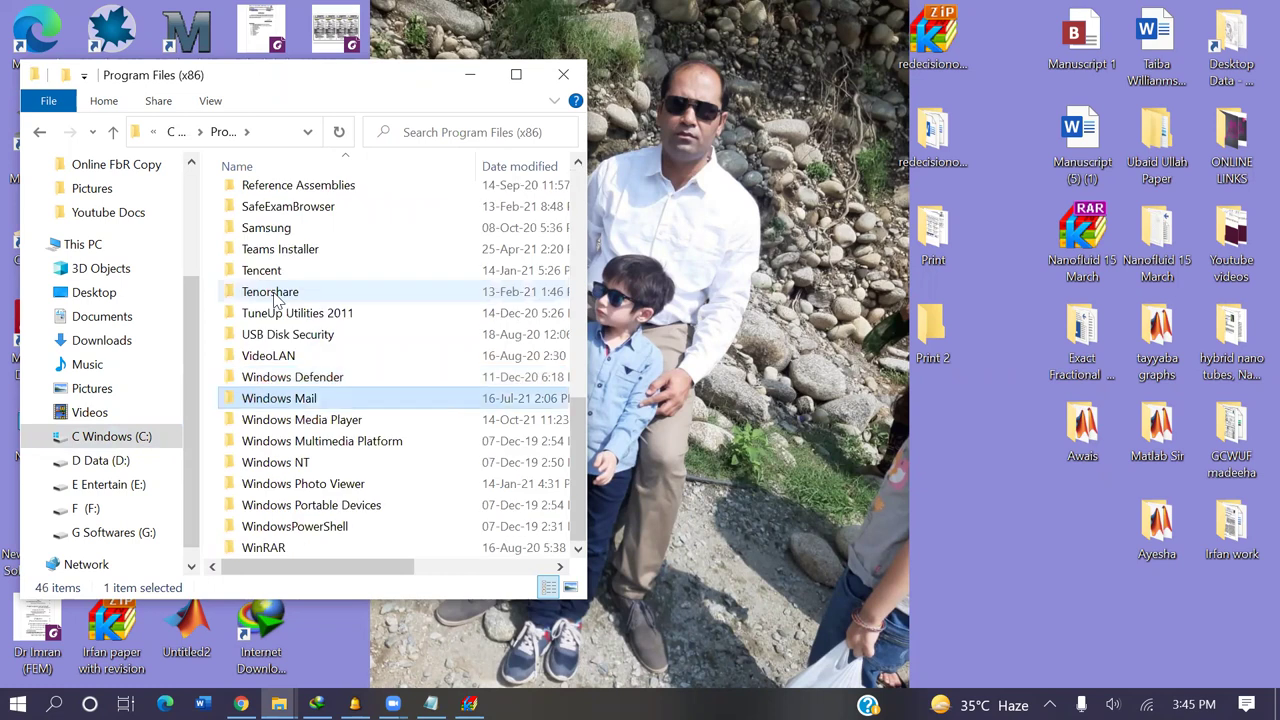
pyautogui.press('w')
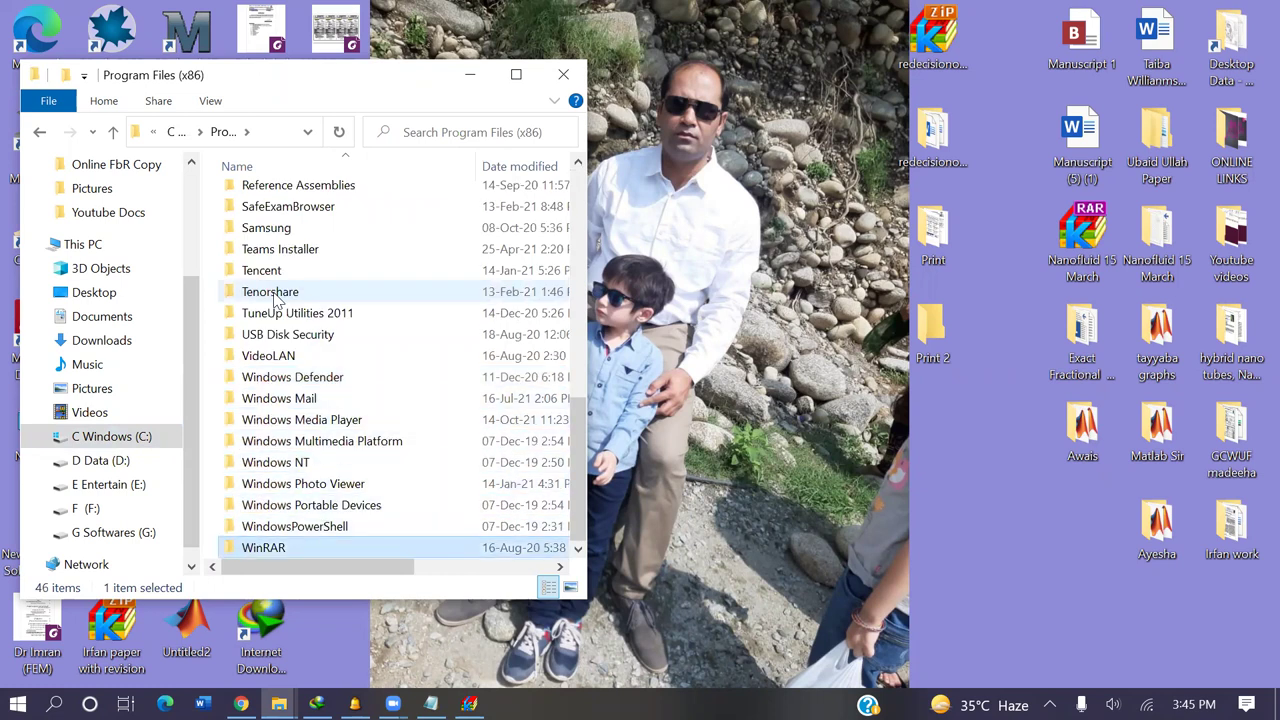
pyautogui.press('w')
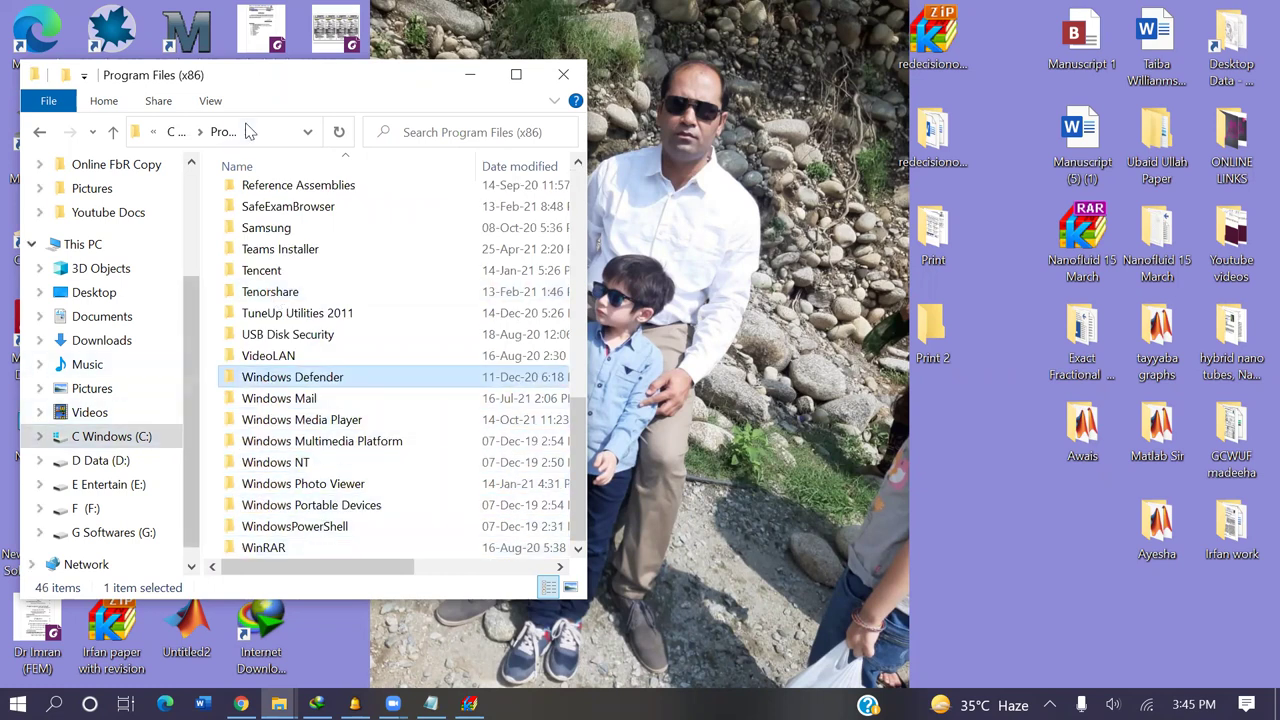
# Find the WinEdt Team folder in Program Files on drive C and open its WinEdt 10 folder.
pyautogui.click(113, 131)
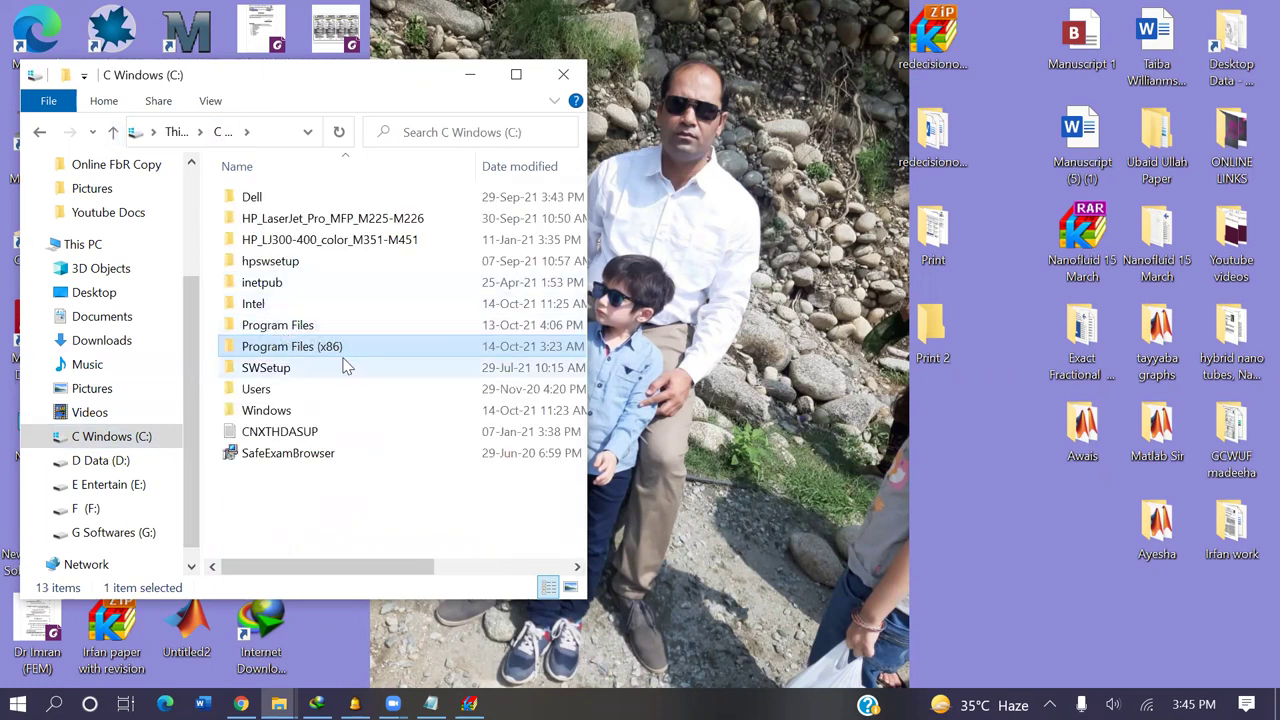
pyautogui.click(298, 333)
pyautogui.doubleClick(298, 333)
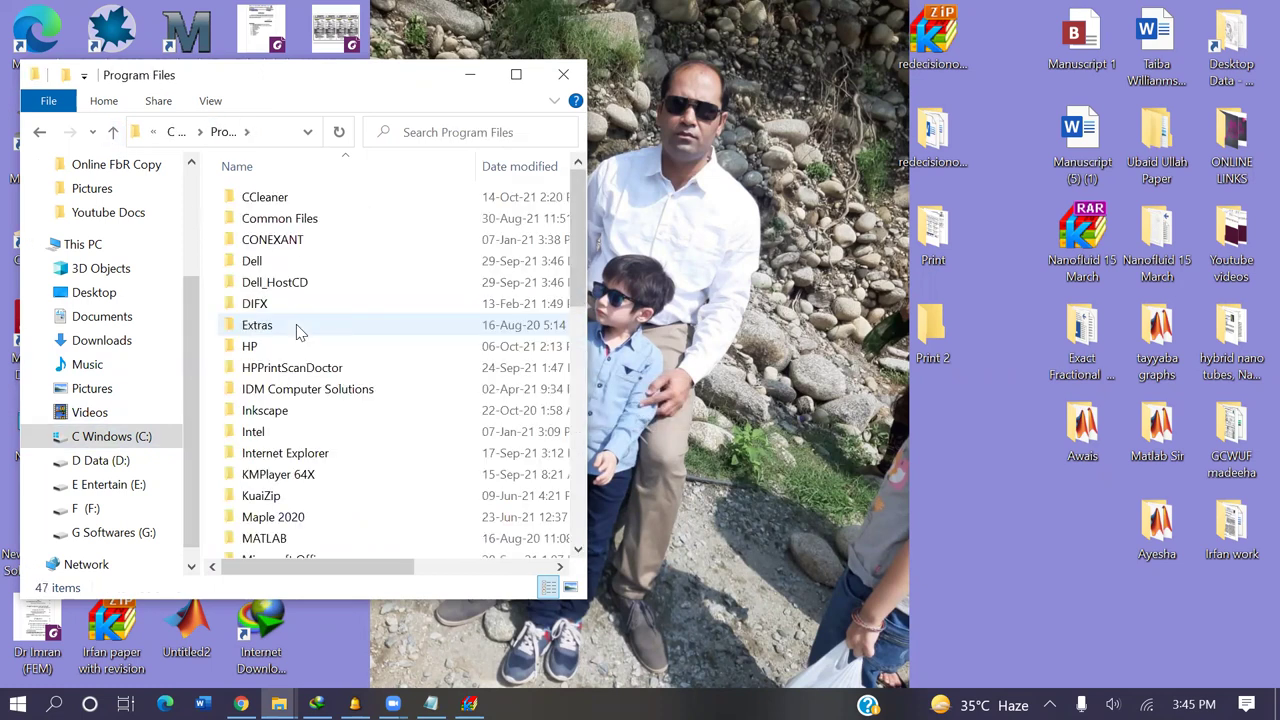
pyautogui.click(301, 395)
pyautogui.press('w')
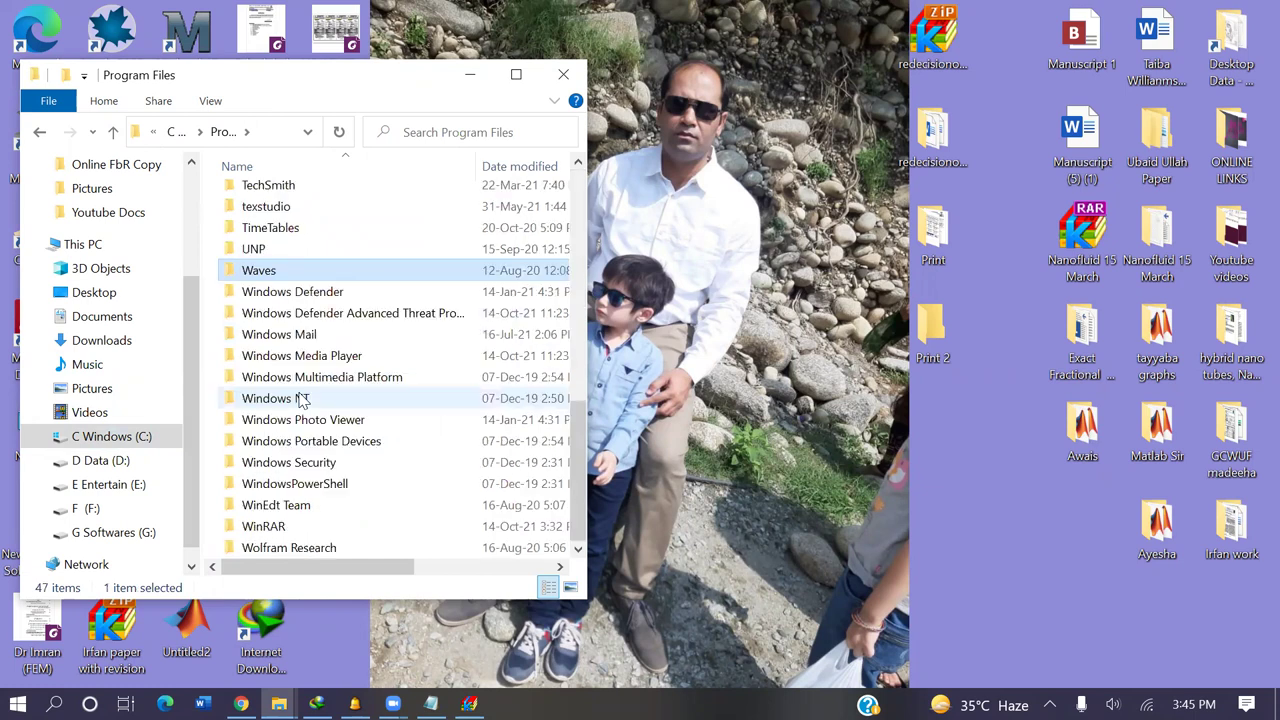
pyautogui.press('Down')
pyautogui.press('Down')
pyautogui.press('Down')
pyautogui.press('Down')
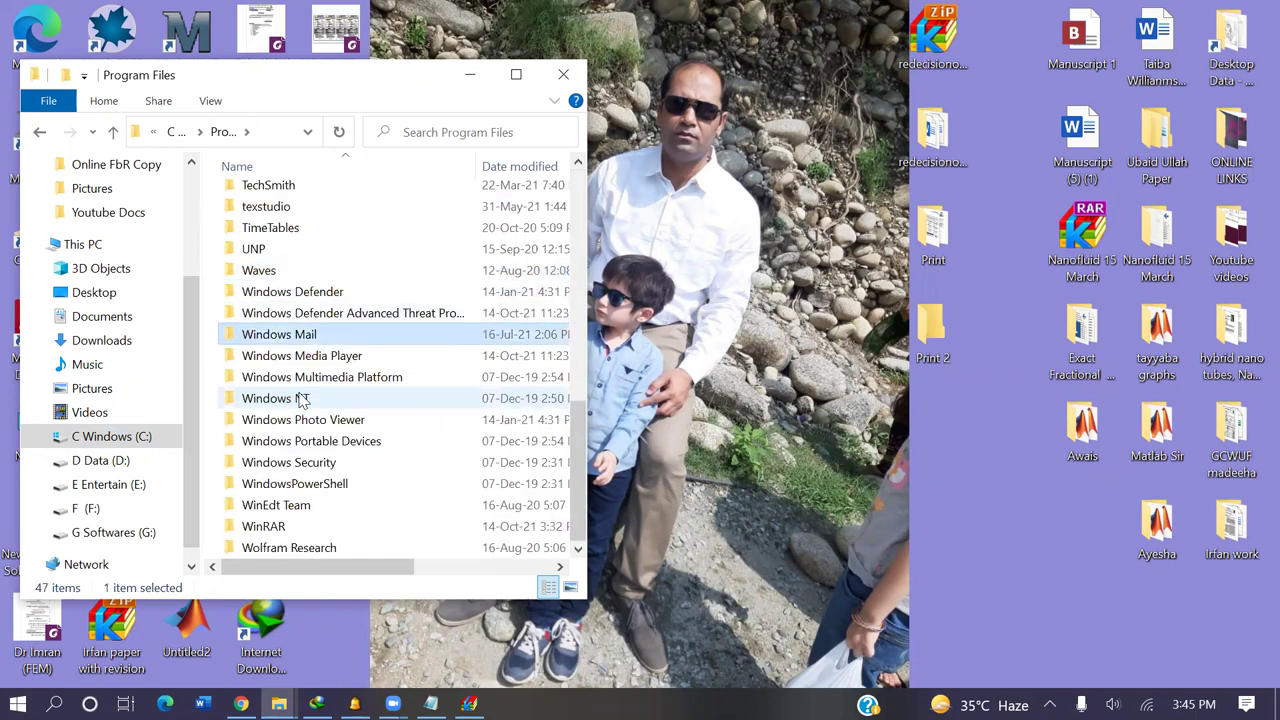
pyautogui.press('Down')
pyautogui.press('Down')
pyautogui.press('Down')
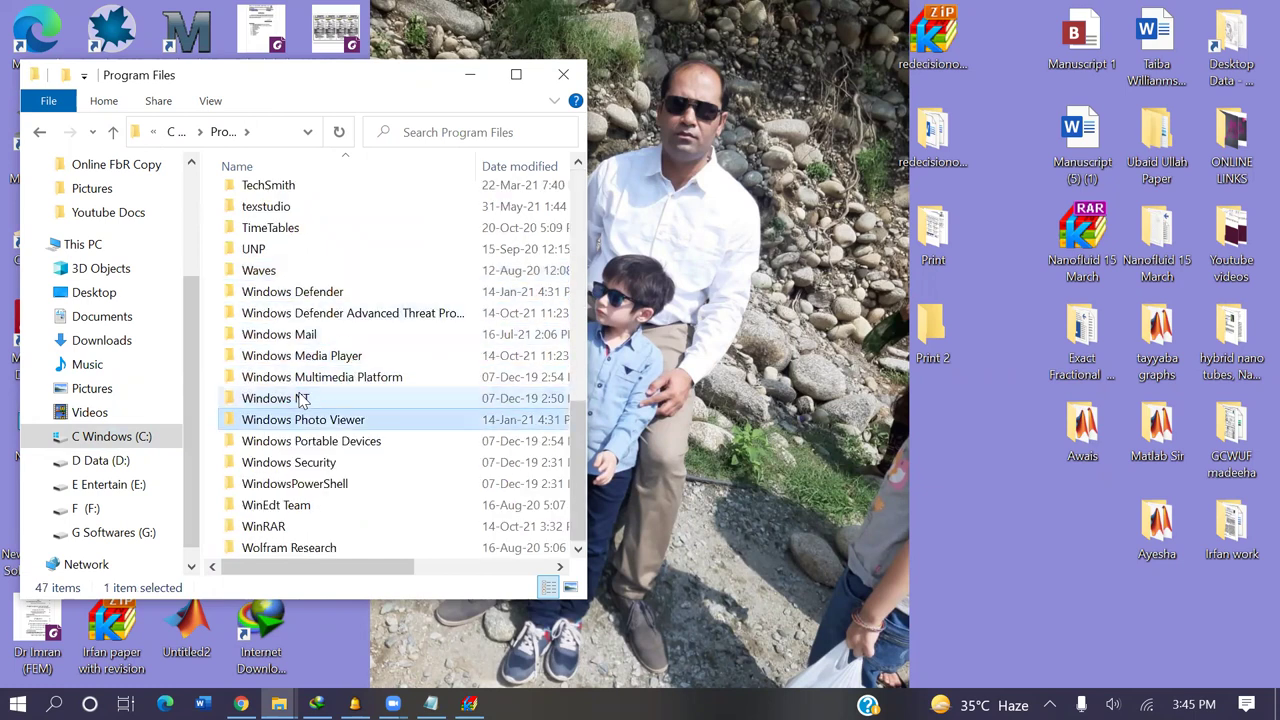
pyautogui.doubleClick(310, 507)
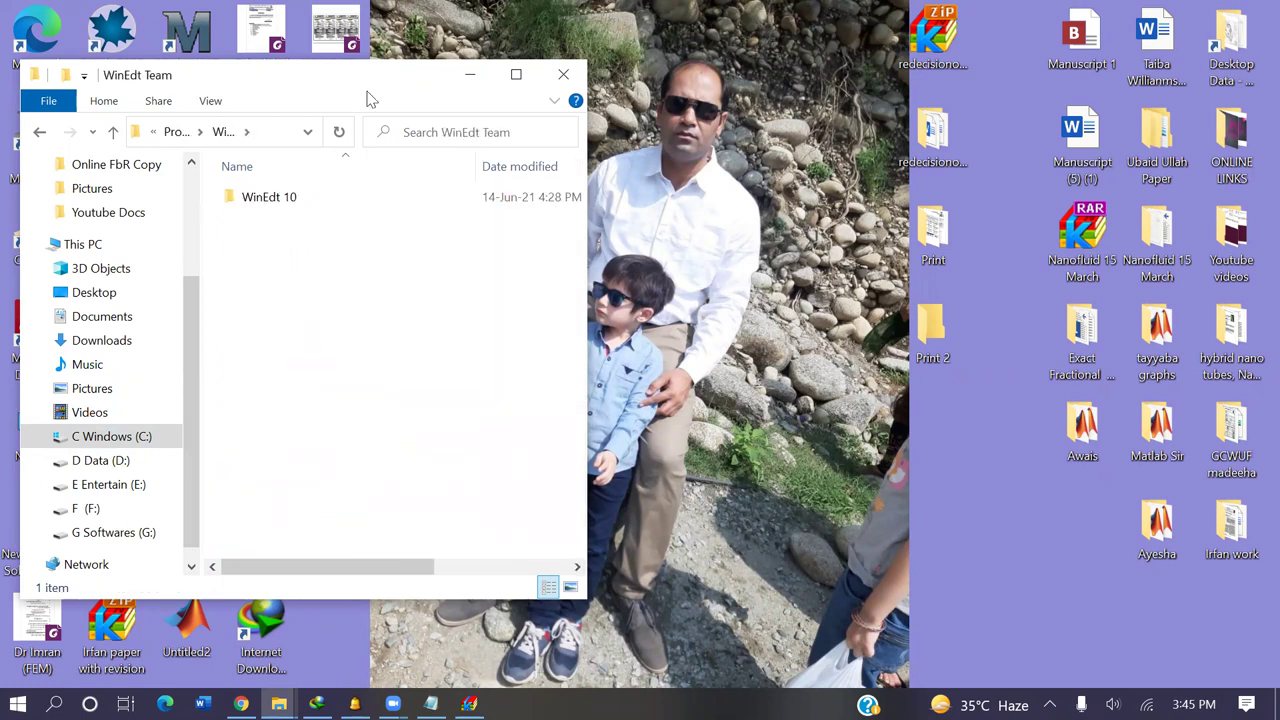
pyautogui.doubleClick(307, 197)
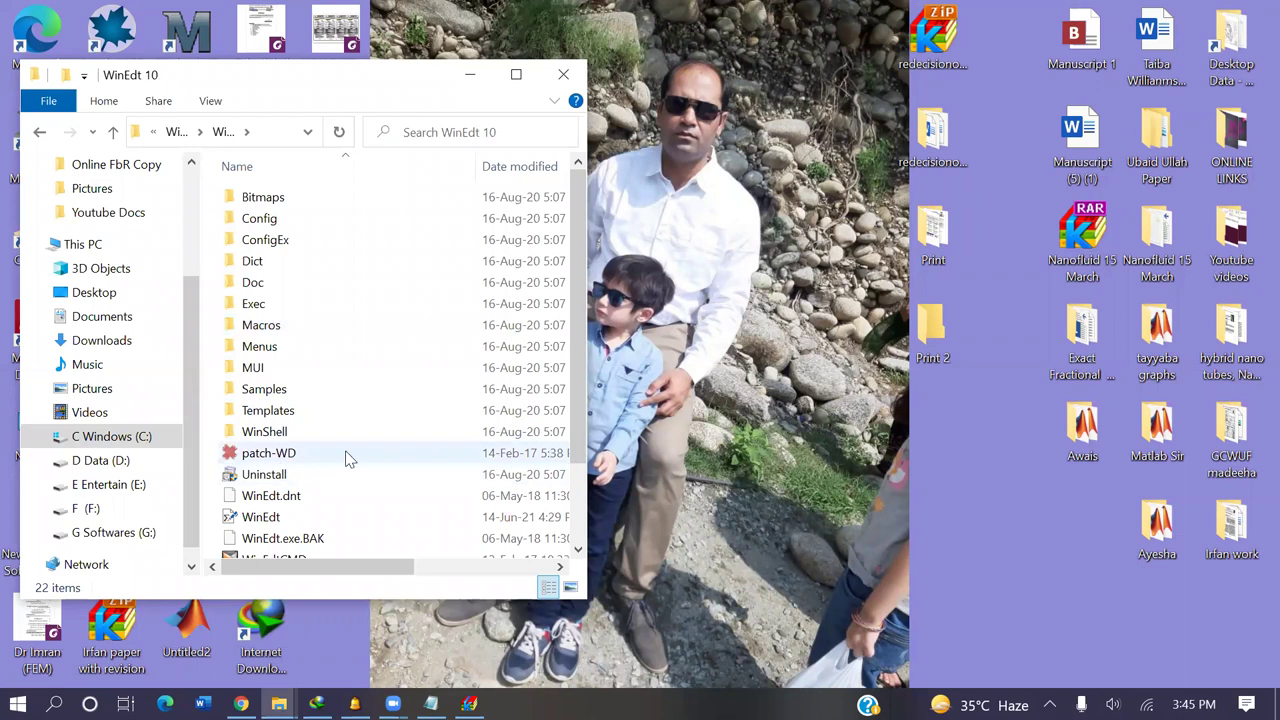
# Move the cut patch-WD file into the WinEdt 10 folder, replacing the existing file and granting administrator permission.
pyautogui.hotkey('ctrl', 'v')
pyautogui.click(564, 319)
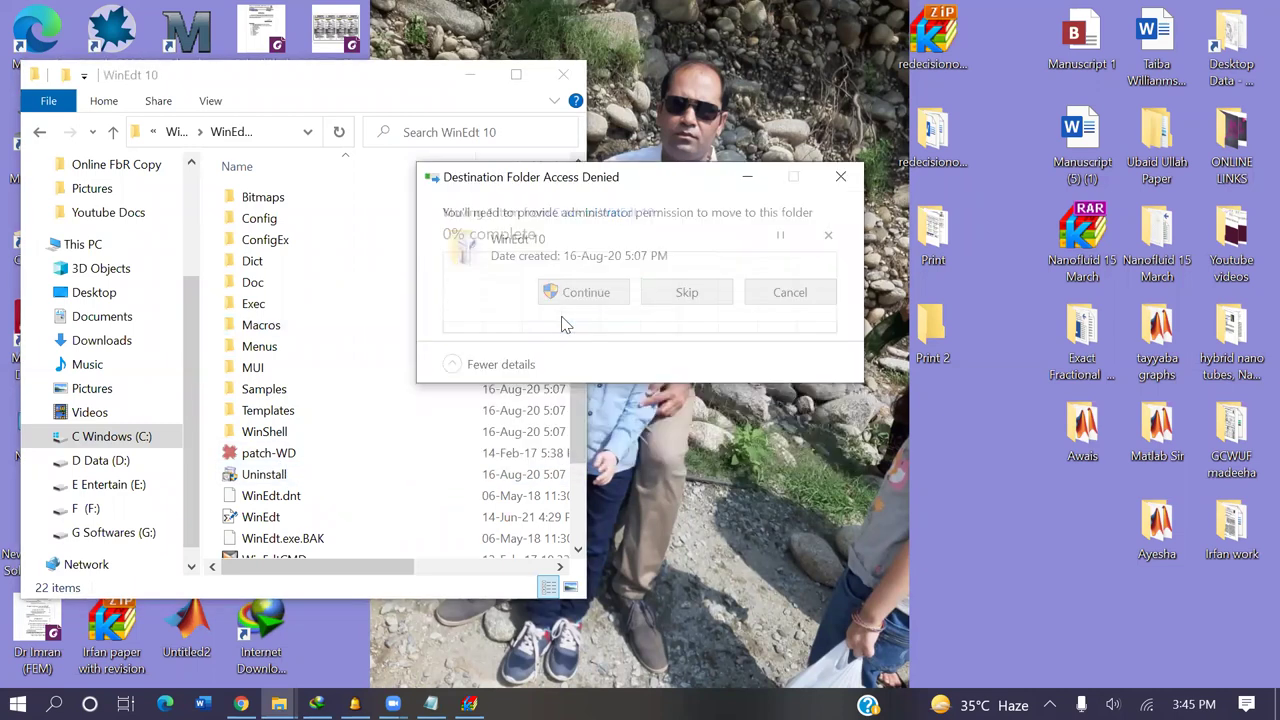
pyautogui.click(601, 290)
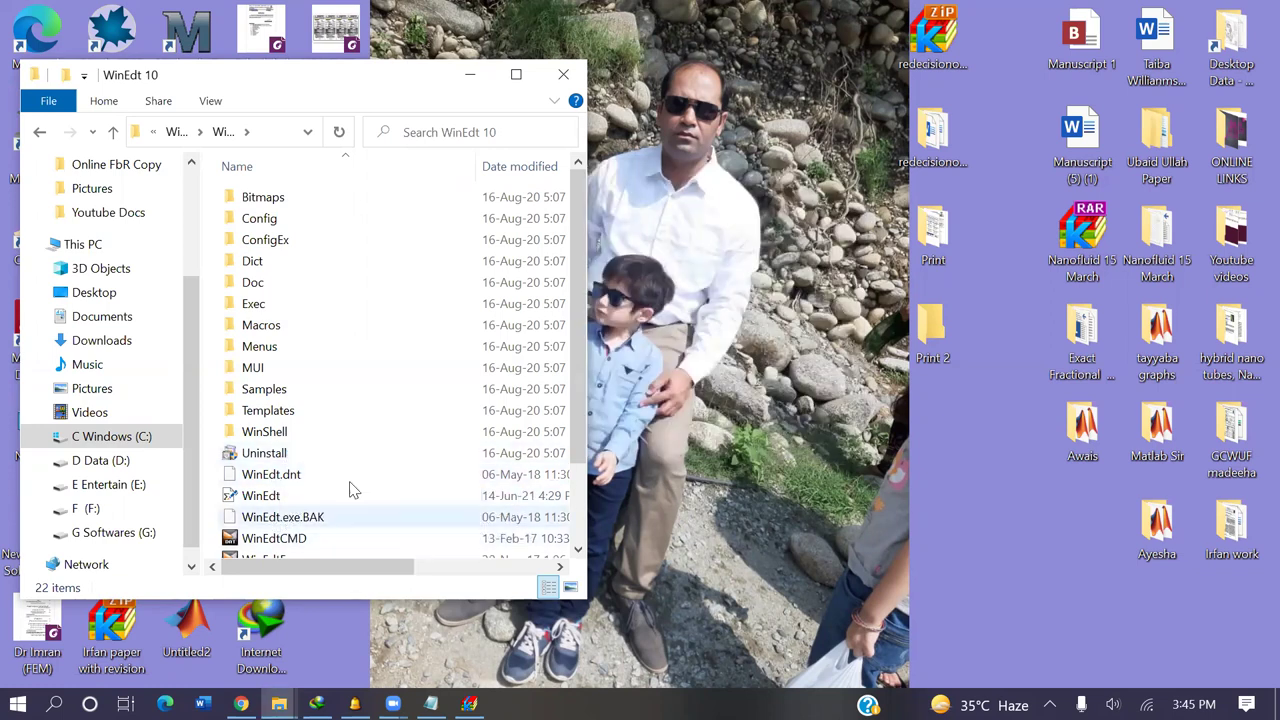
# Run patch-WD as administrator from the WinEdt 10 folder, apply the patch with backup enabled, and exit the patcher.
pyautogui.click(275, 453)
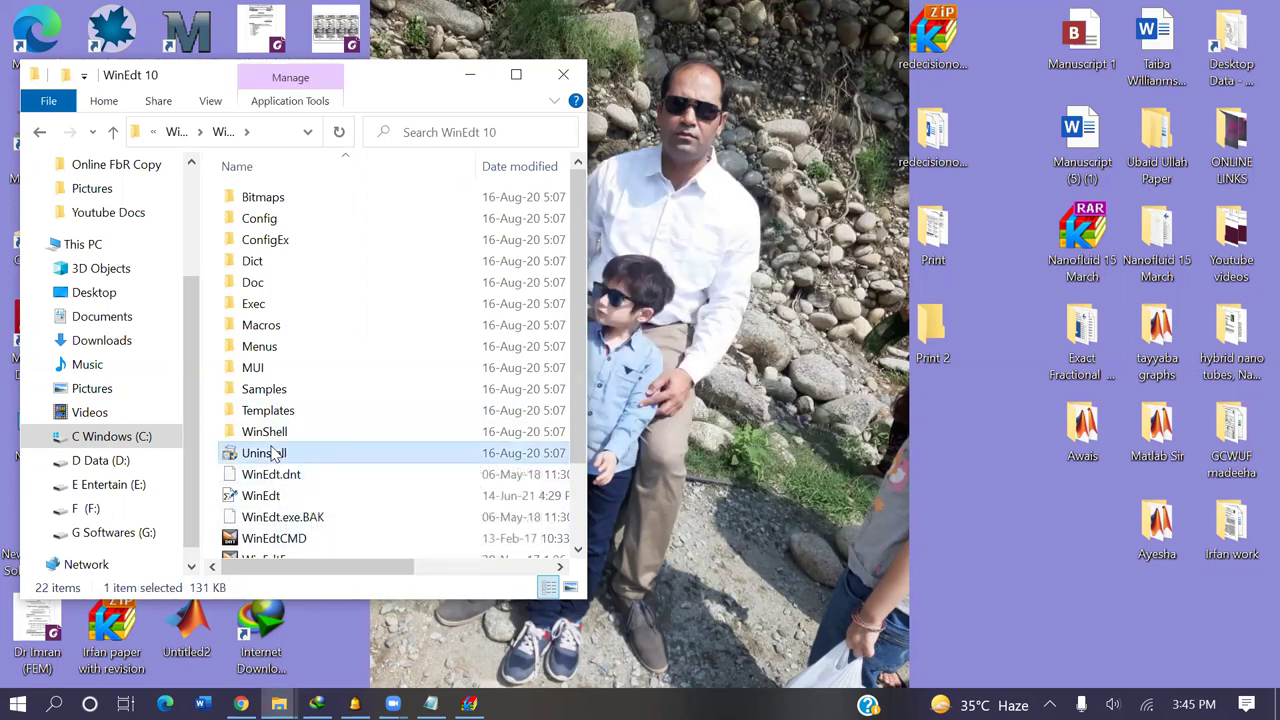
pyautogui.press('End')
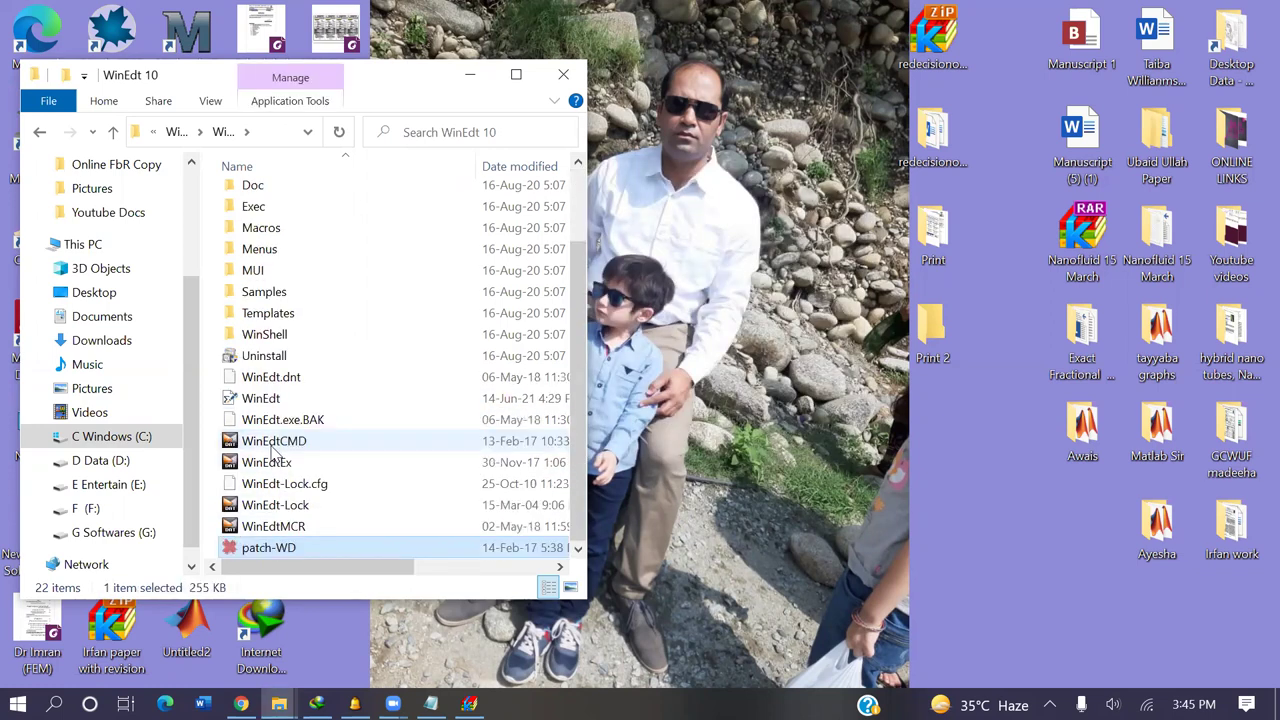
pyautogui.rightClick(292, 548)
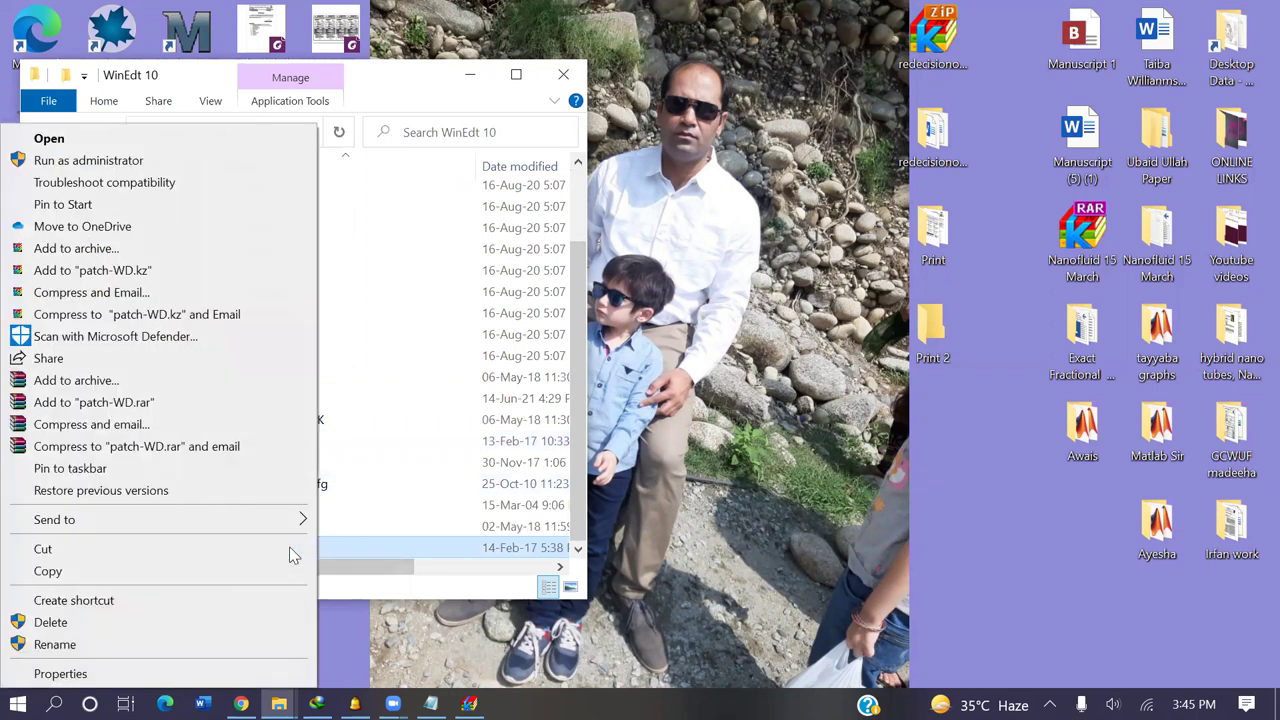
pyautogui.click(147, 162)
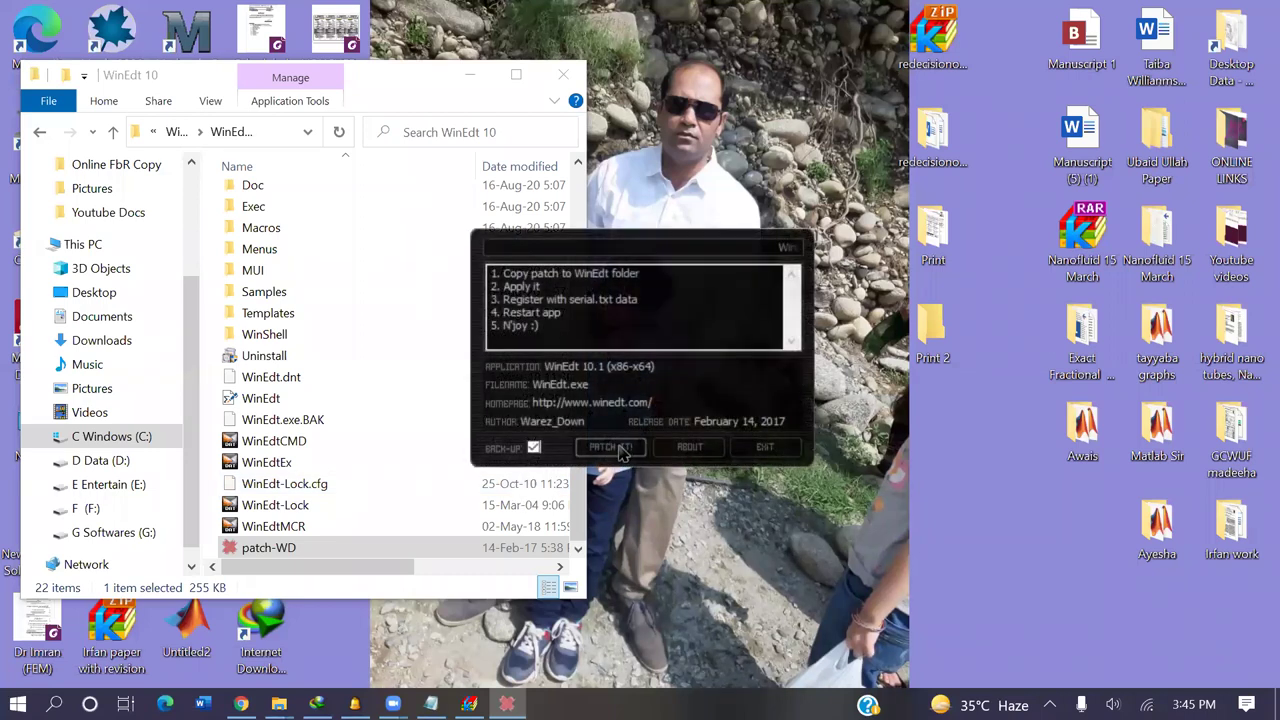
pyautogui.click(620, 449)
pyautogui.click(763, 450)
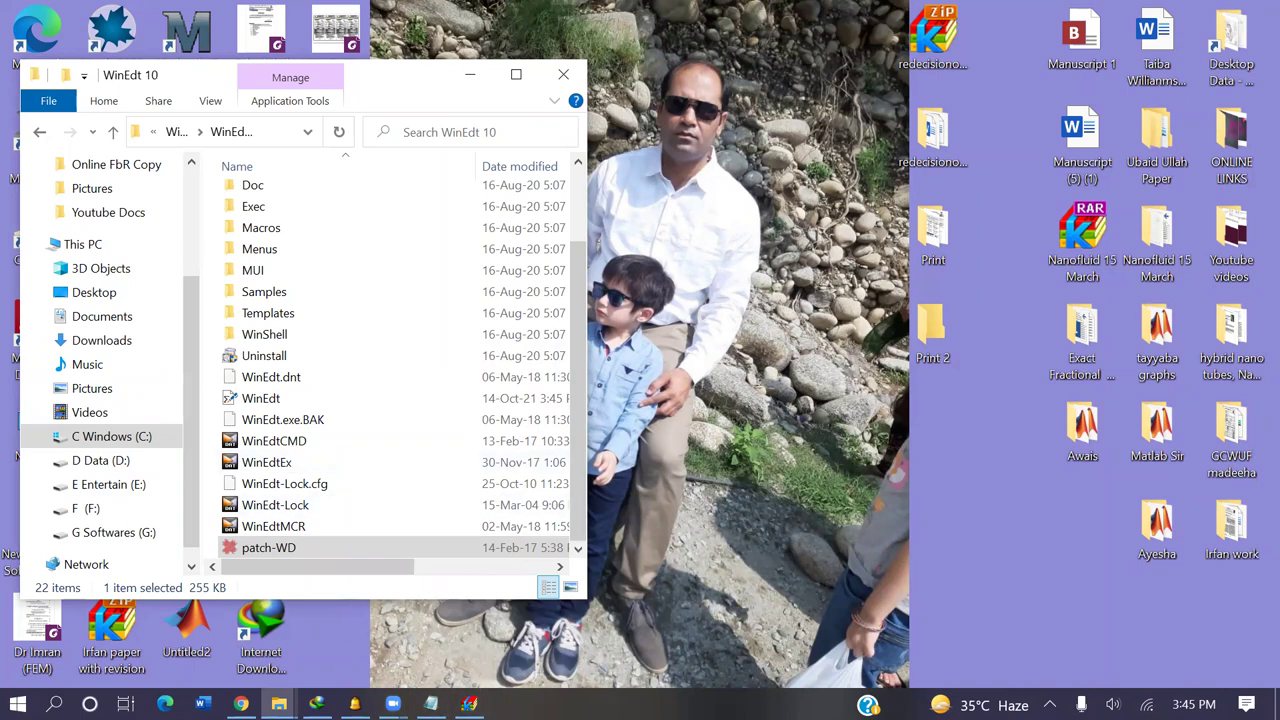
# Return to the Softwares for students folder and open the SumatraPDF-3.1.2-64-install archive.
pyautogui.click(279, 704)
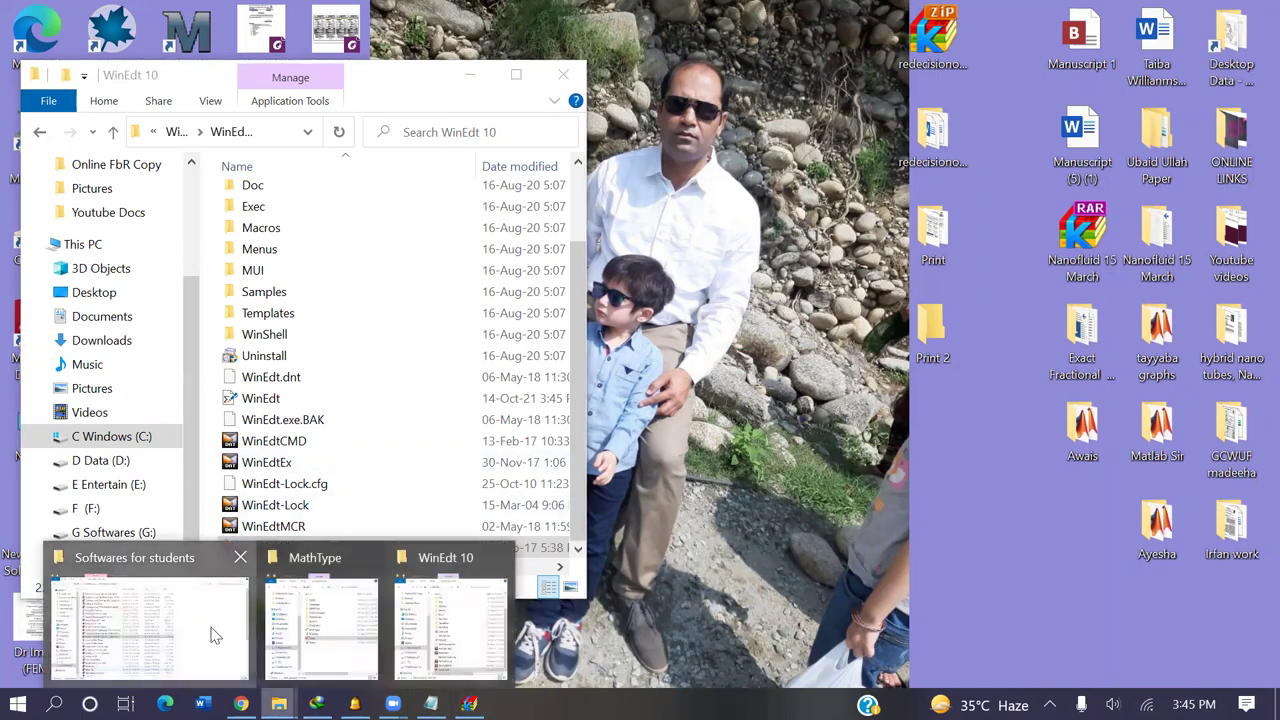
pyautogui.click(222, 635)
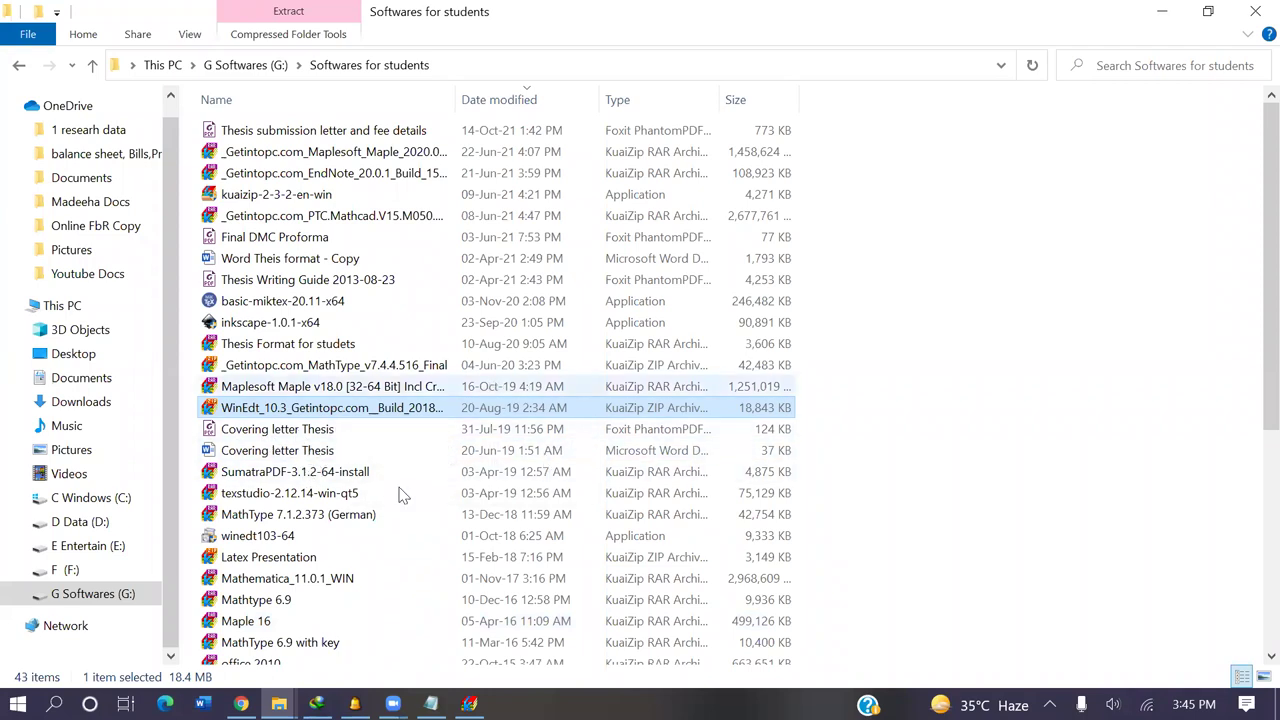
pyautogui.click(348, 479)
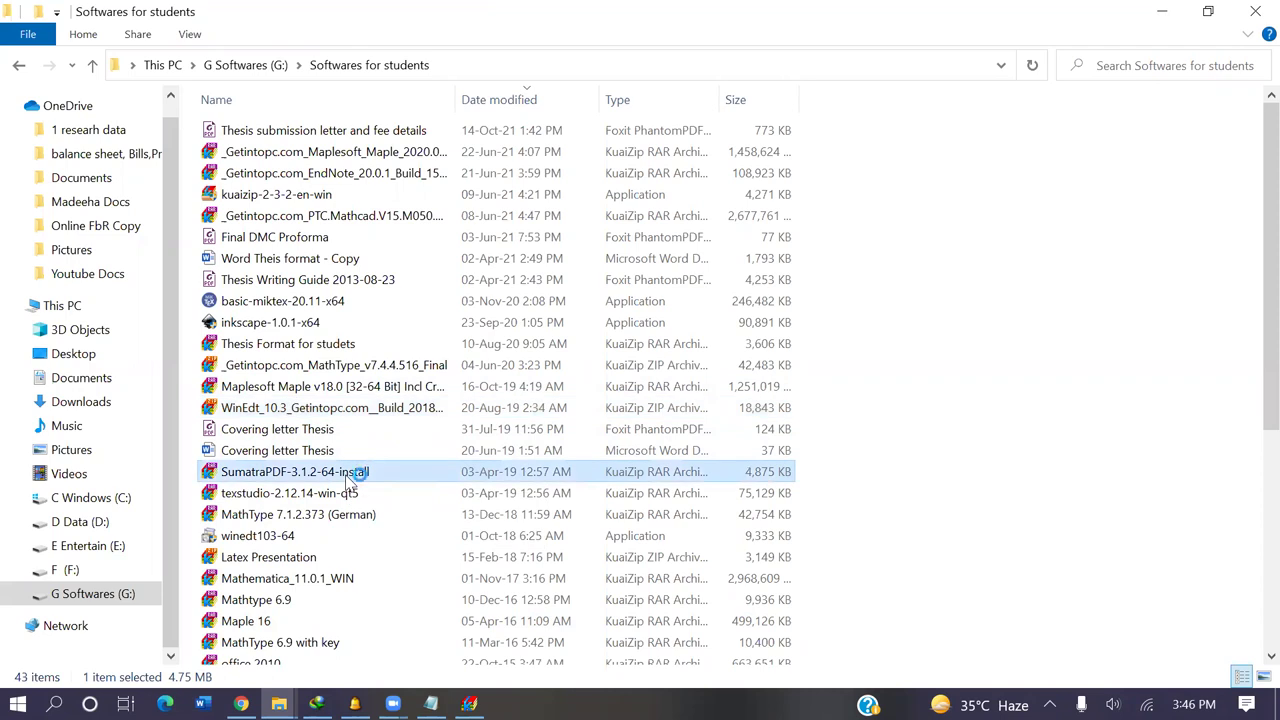
# Run SumatraPDF-3.1.2-64-install.exe, install SumatraPDF, and close the installer and its archive without starting the program.
pyautogui.doubleClick(240, 314)
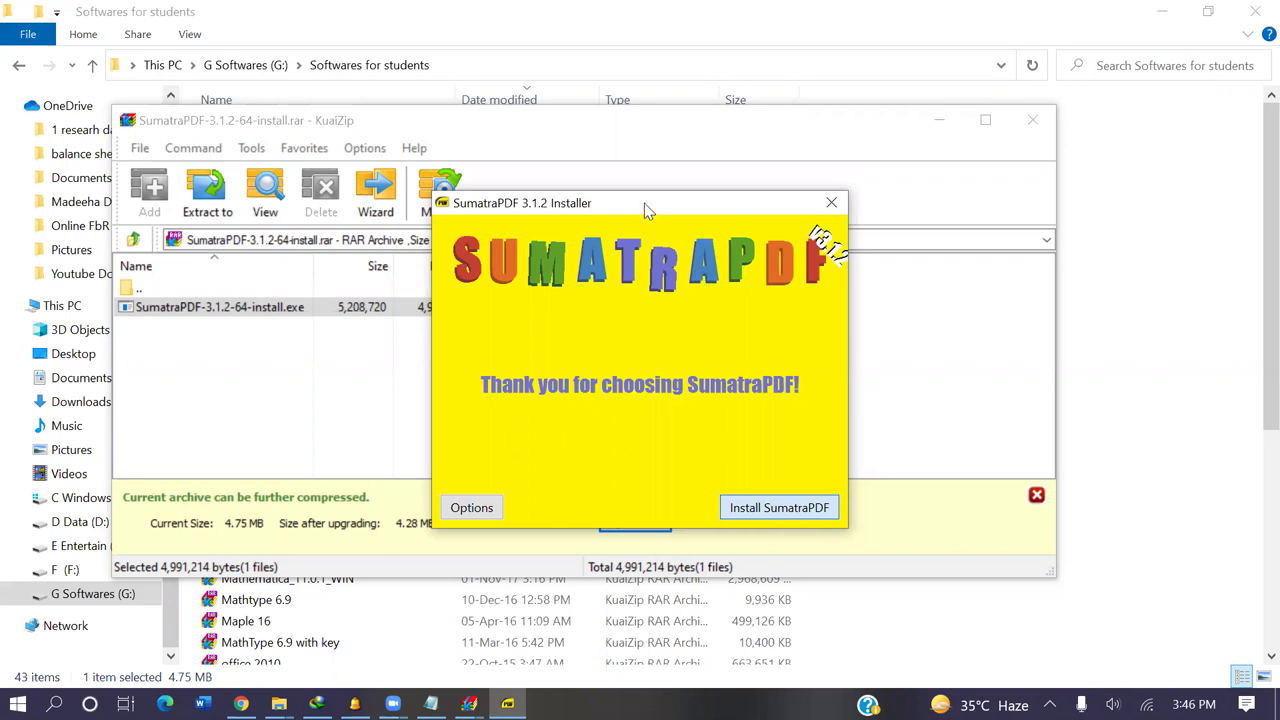
pyautogui.moveTo(644, 203); pyautogui.dragTo(580, 181)
pyautogui.press('Return')
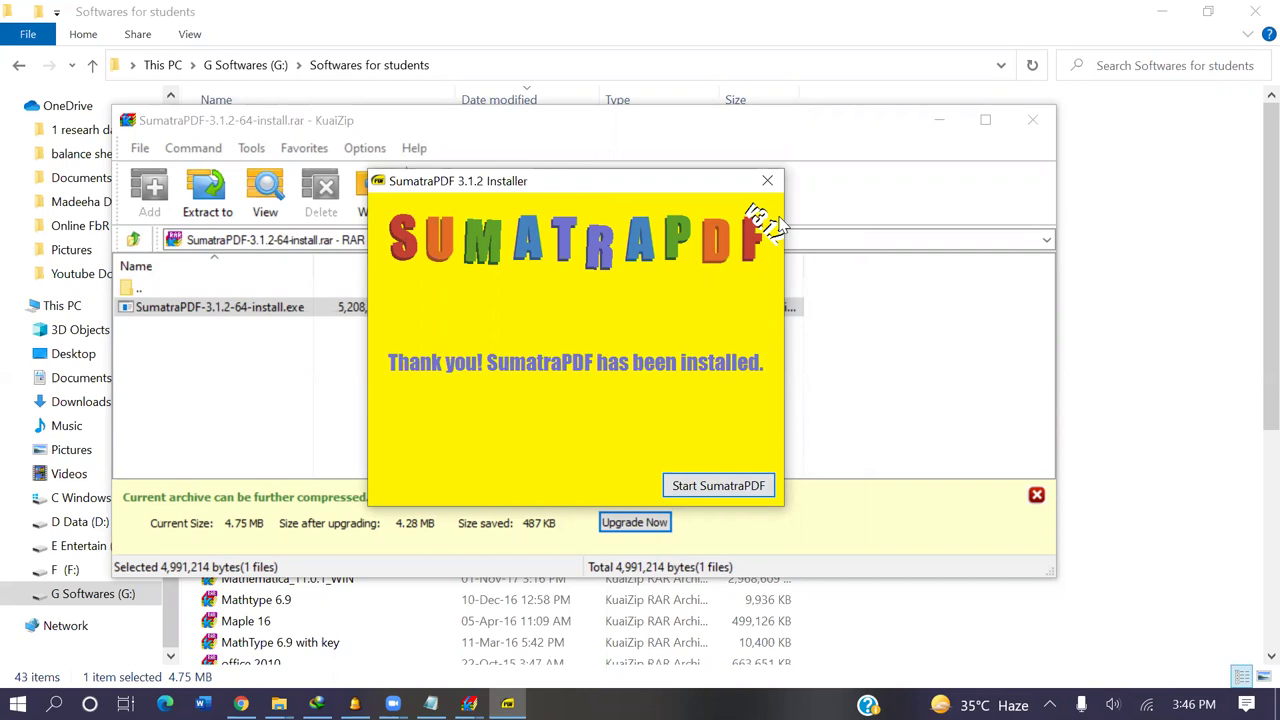
pyautogui.click(767, 180)
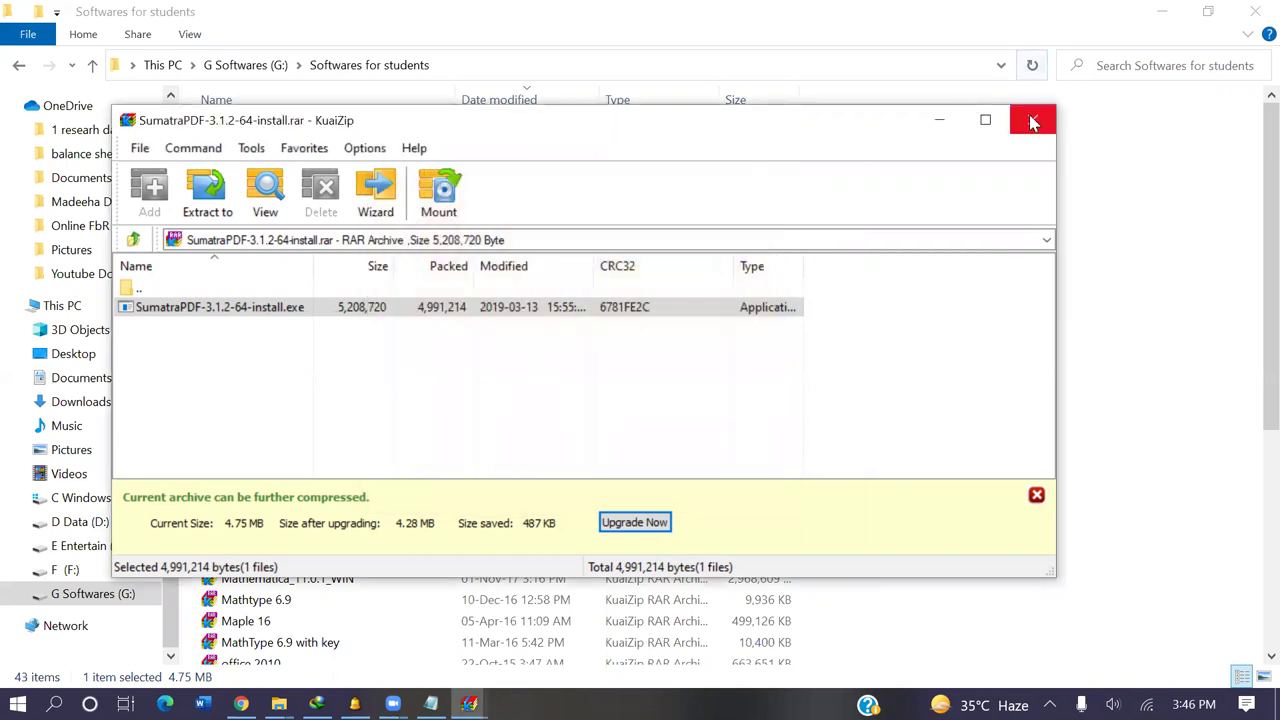
pyautogui.click(1033, 122)
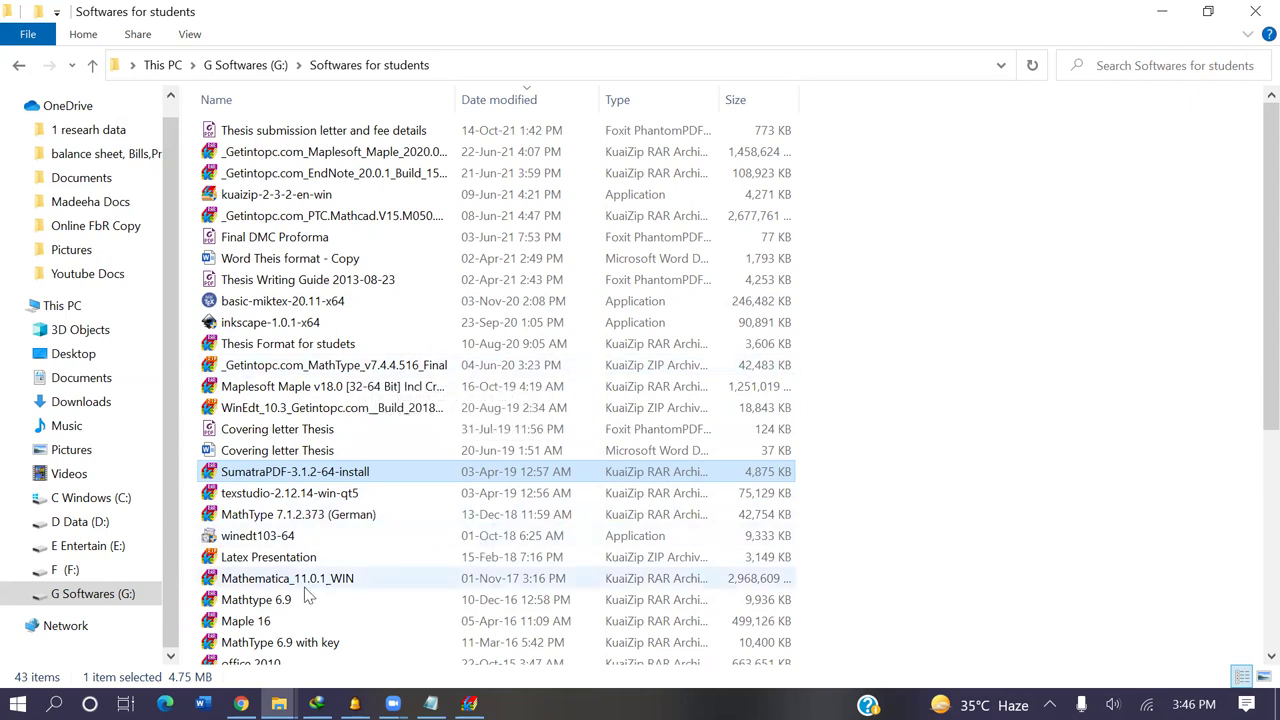
# Open the office 2010 archive from the Softwares for students folder and launch its setup.exe.
pyautogui.moveTo(1250, 354); pyautogui.dragTo(1250, 384)
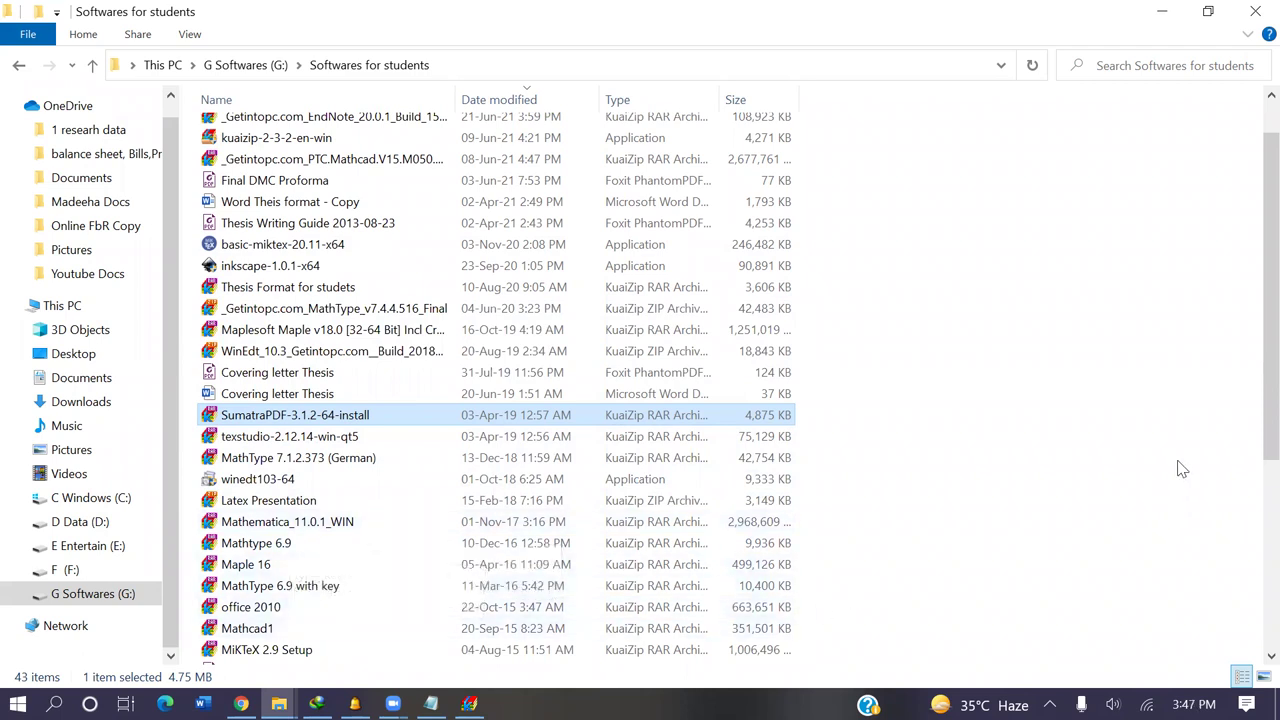
pyautogui.scroll(-2, 665, 590)
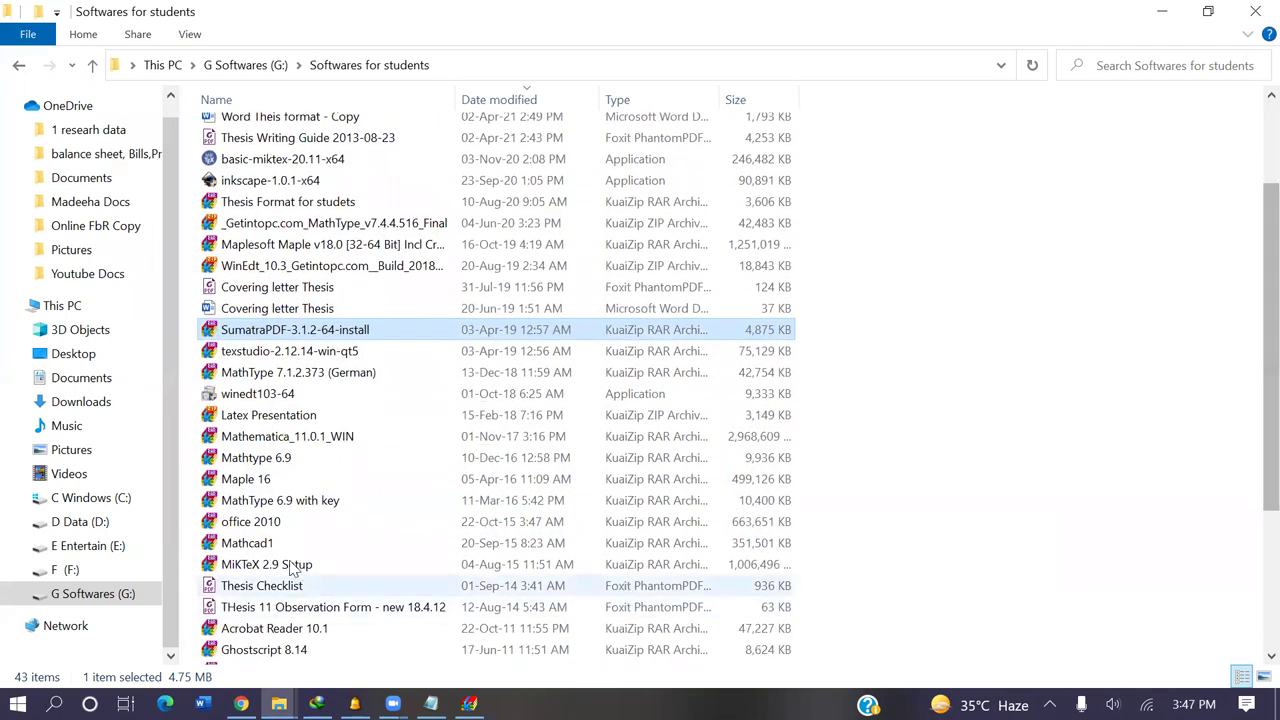
pyautogui.click(262, 531)
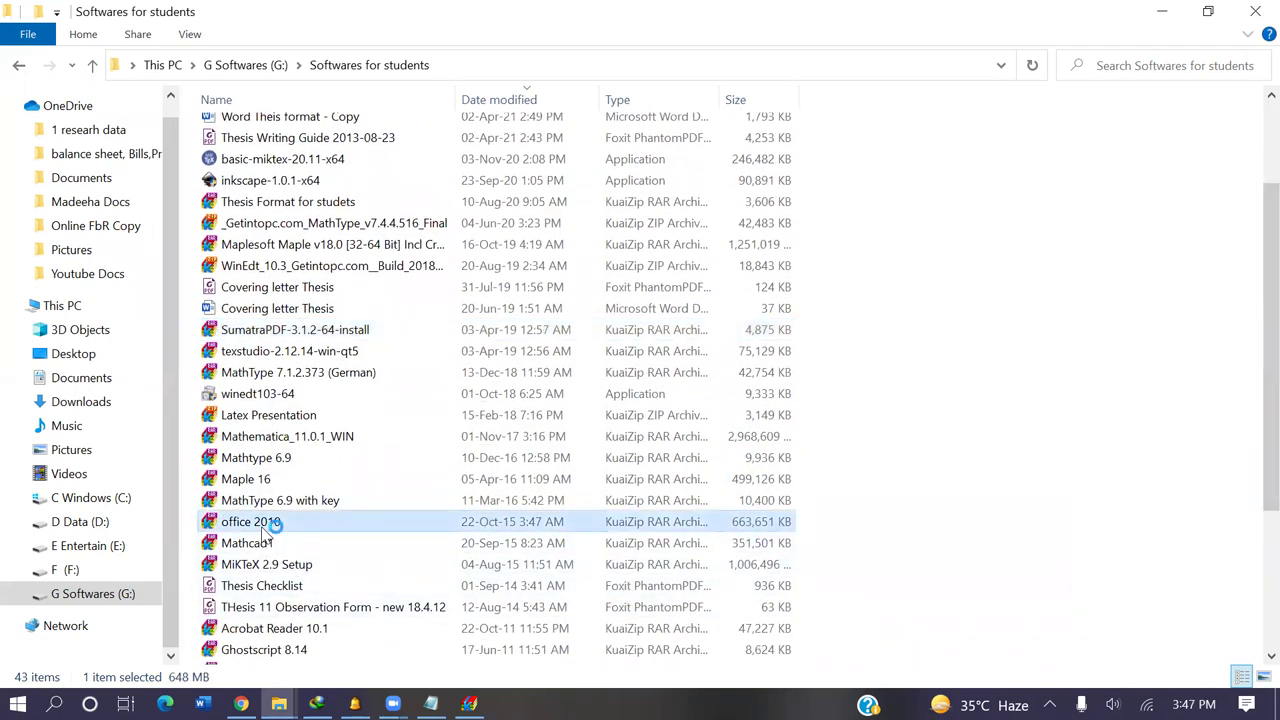
pyautogui.doubleClick(192, 312)
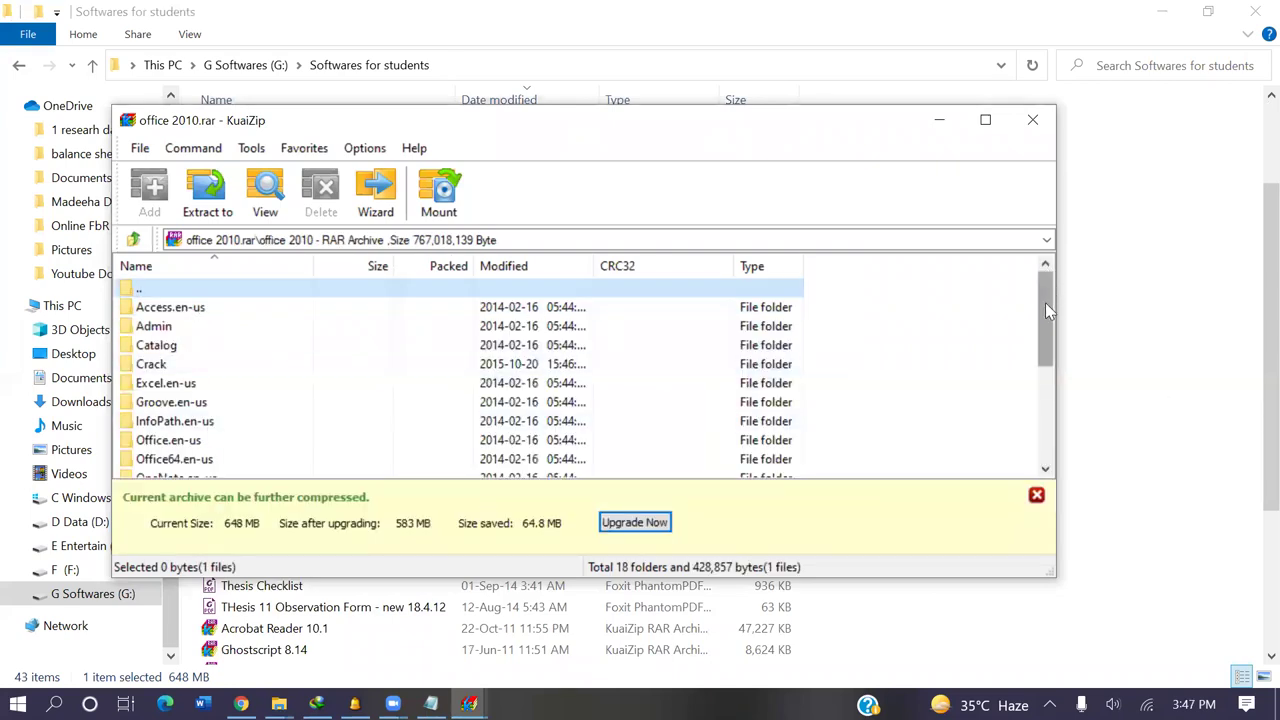
pyautogui.moveTo(1045, 302); pyautogui.dragTo(1045, 400)
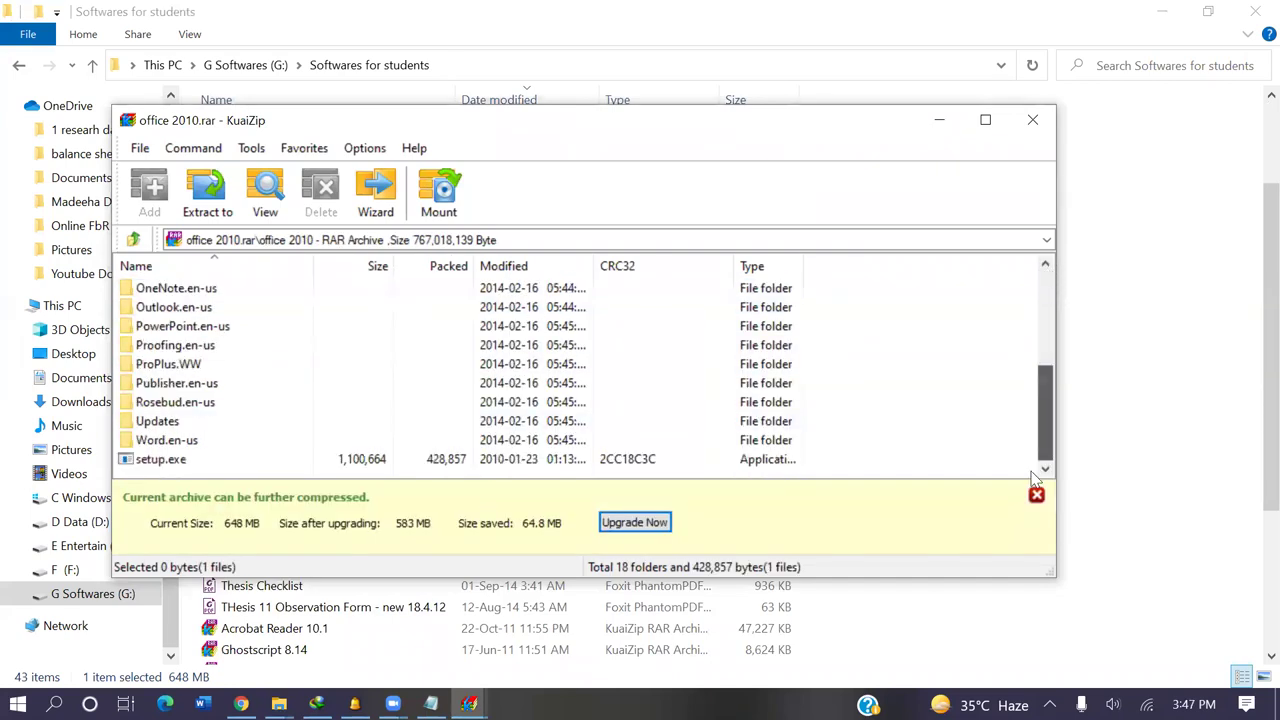
pyautogui.doubleClick(160, 462)
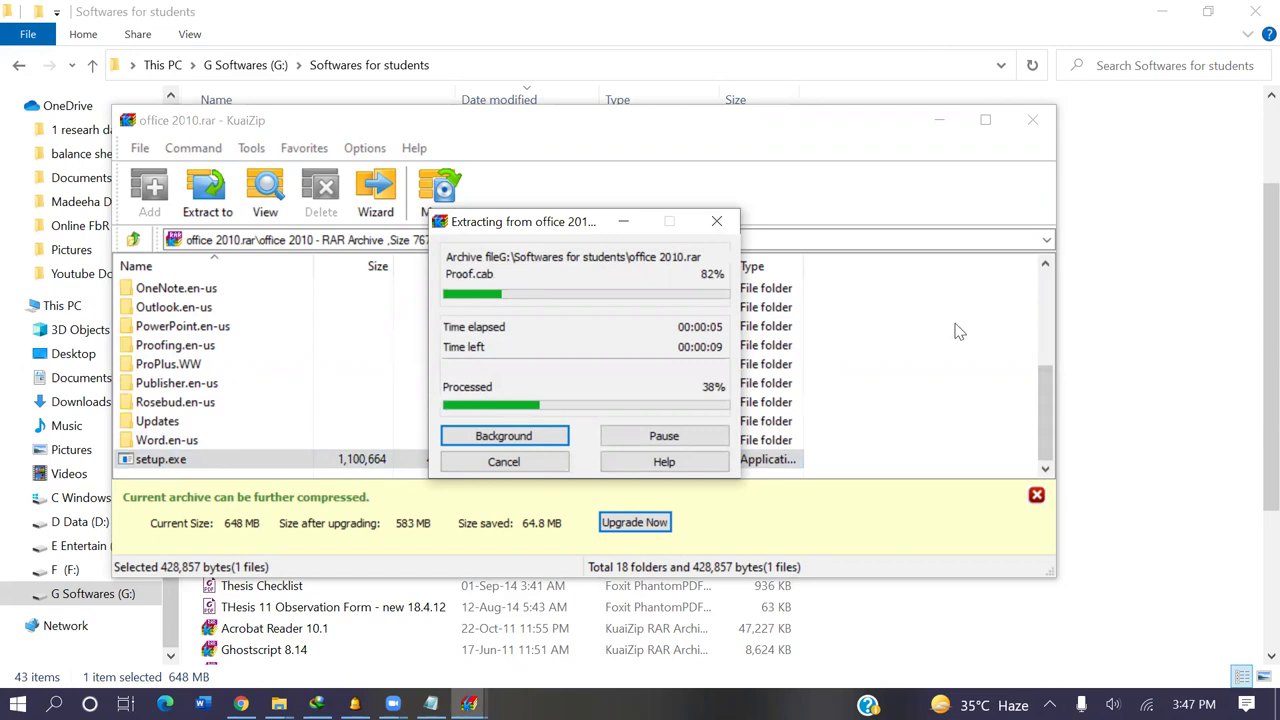
pyautogui.click(1047, 410)
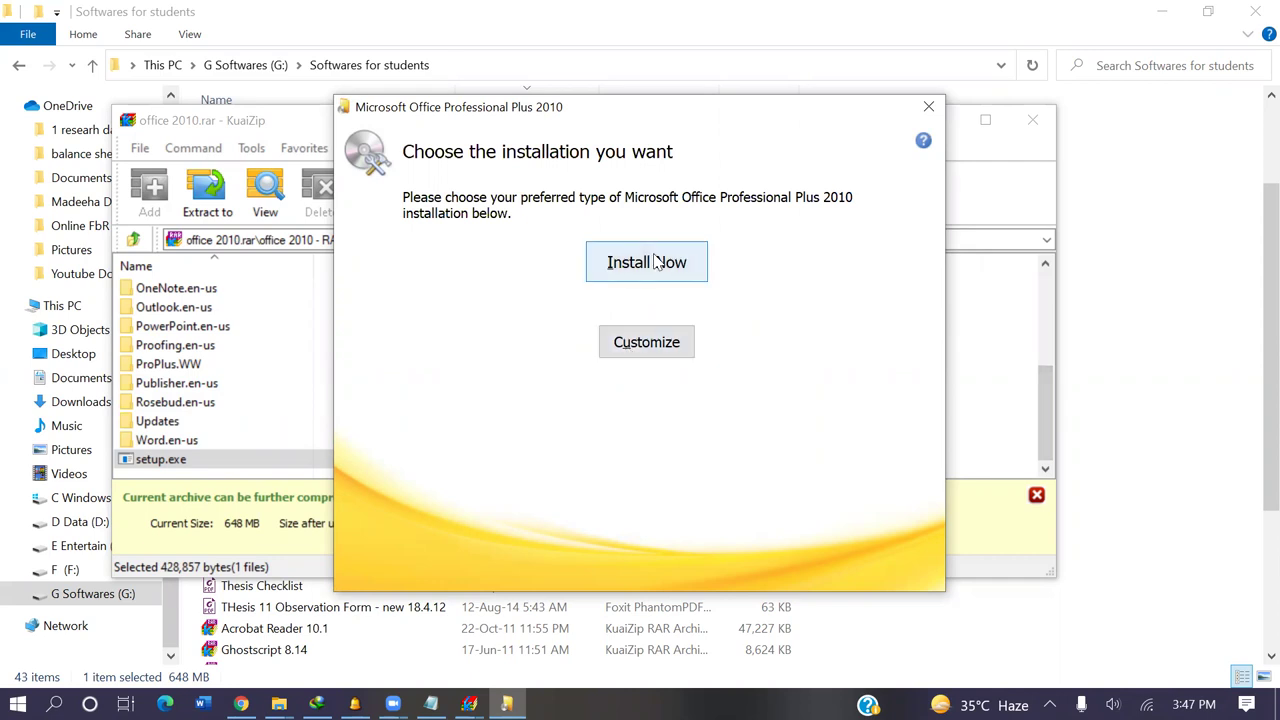
# Run KMS 1.2.exe from the Crack folder of the office 2010 archive and confirm that it runs as administrator.
pyautogui.click(1012, 345)
pyautogui.moveTo(1045, 397); pyautogui.dragTo(1030, 337)
pyautogui.scroll(1, 1030, 337)
pyautogui.doubleClick(251, 327)
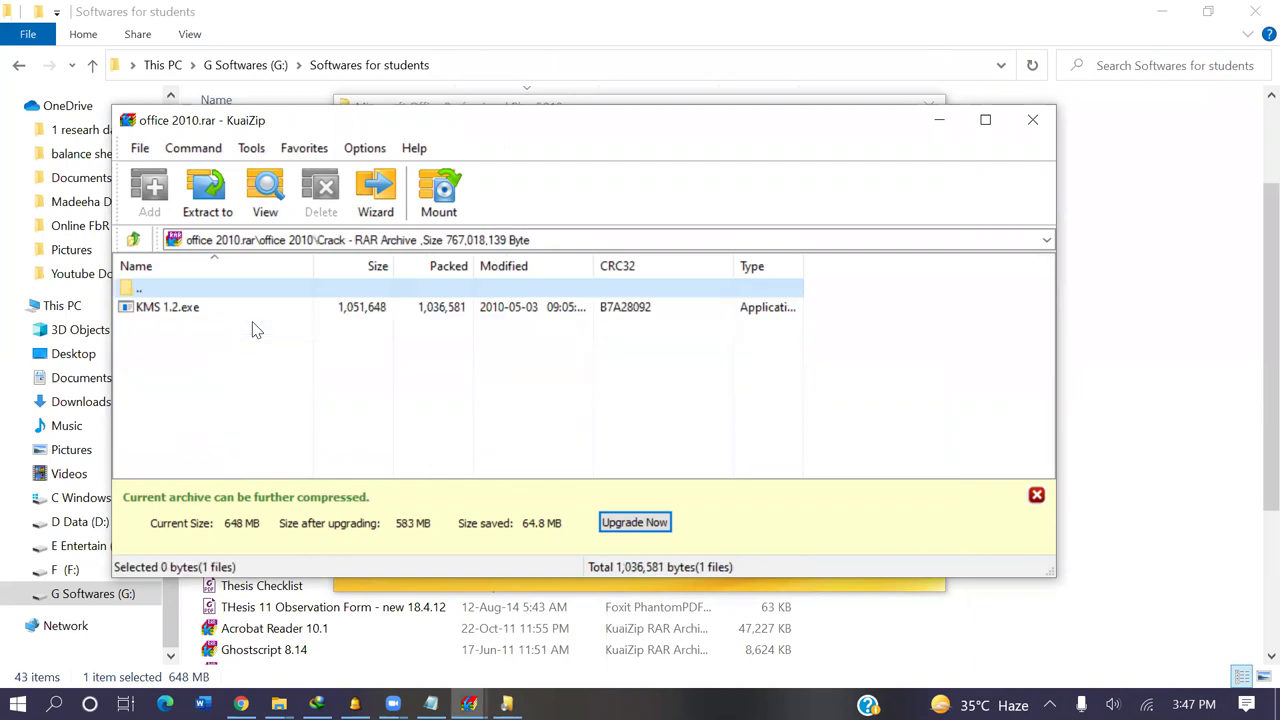
pyautogui.doubleClick(181, 314)
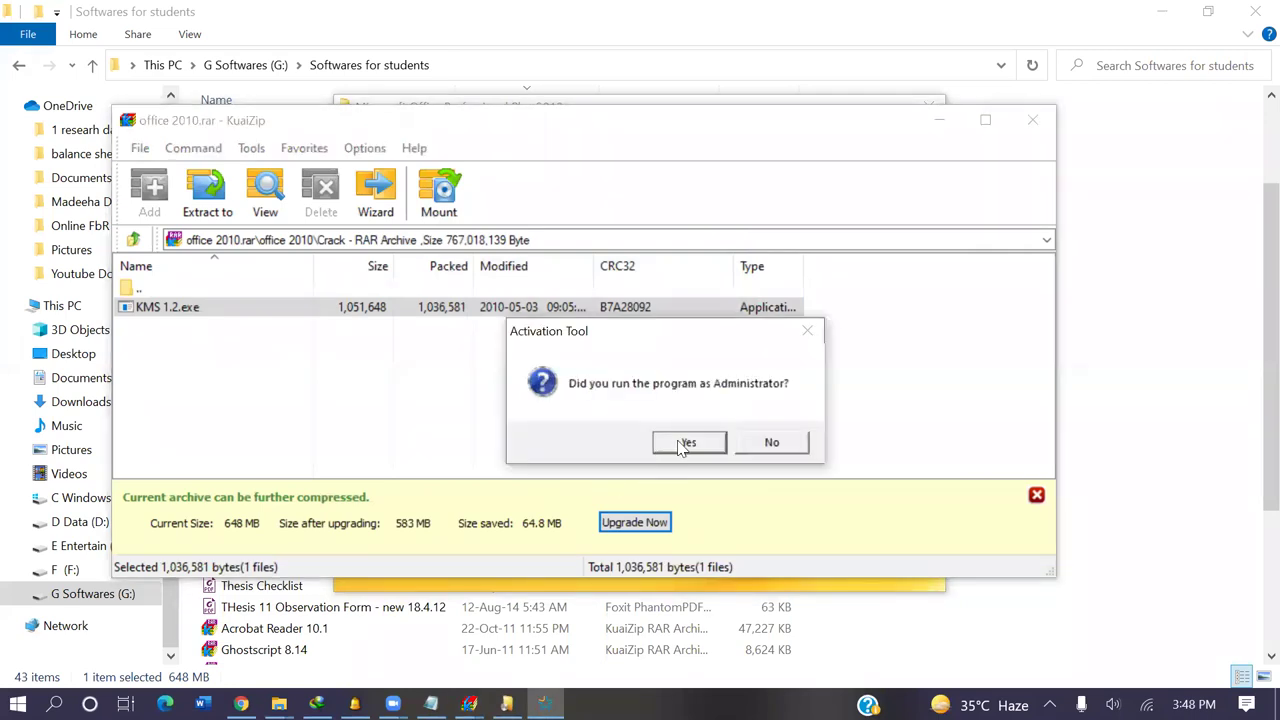
pyautogui.click(682, 443)
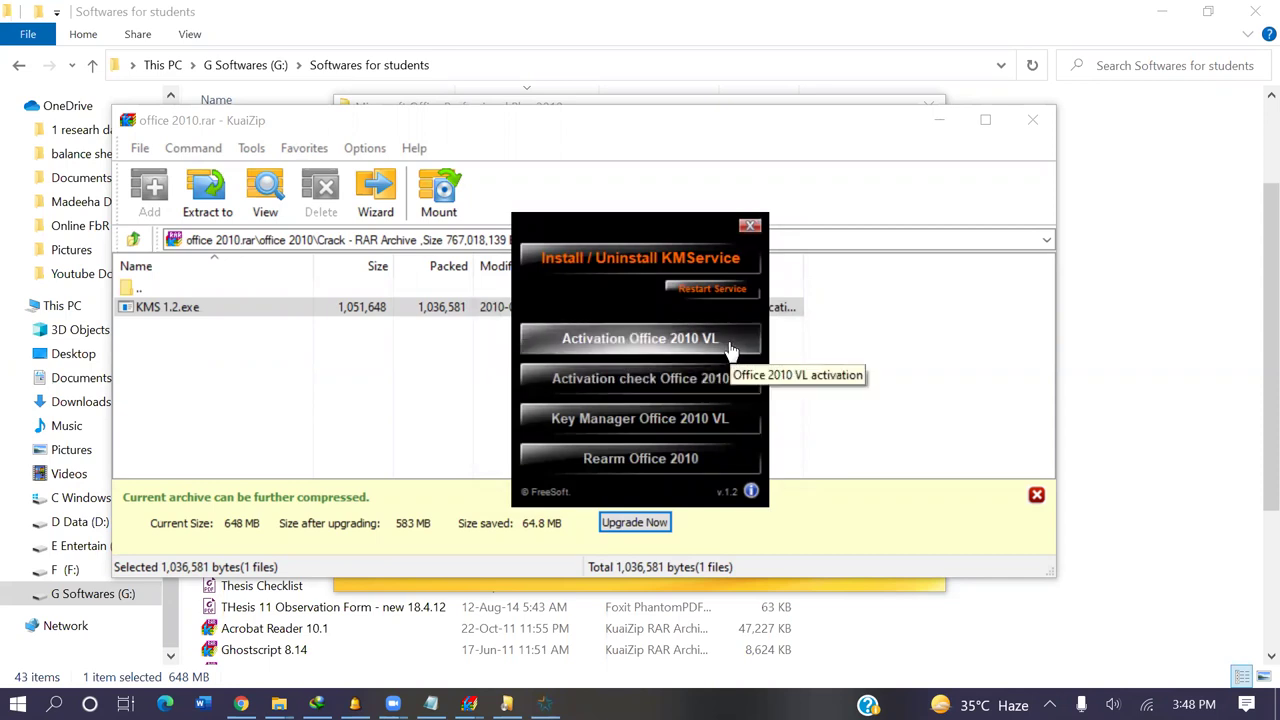
# Start Activation Office 2010 VL, and close the mini-KMS Activator console and the activation tool without selecting an option.
pyautogui.click(730, 341)
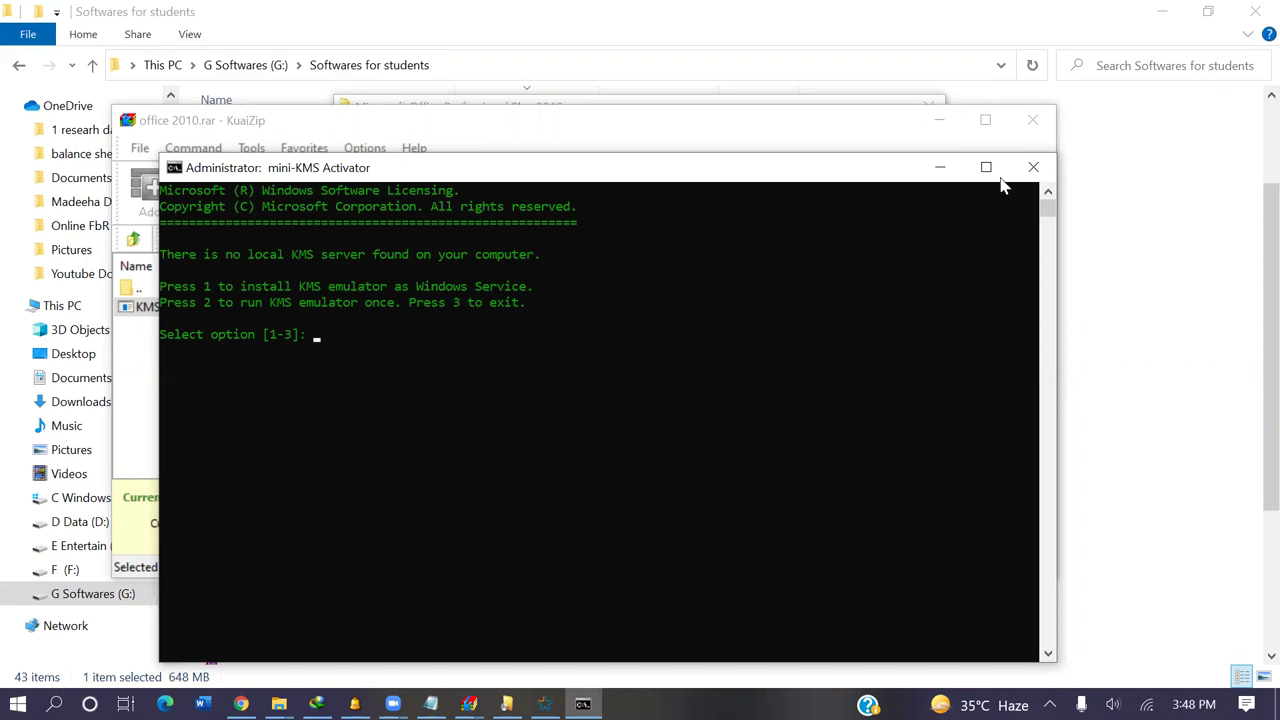
pyautogui.click(1033, 168)
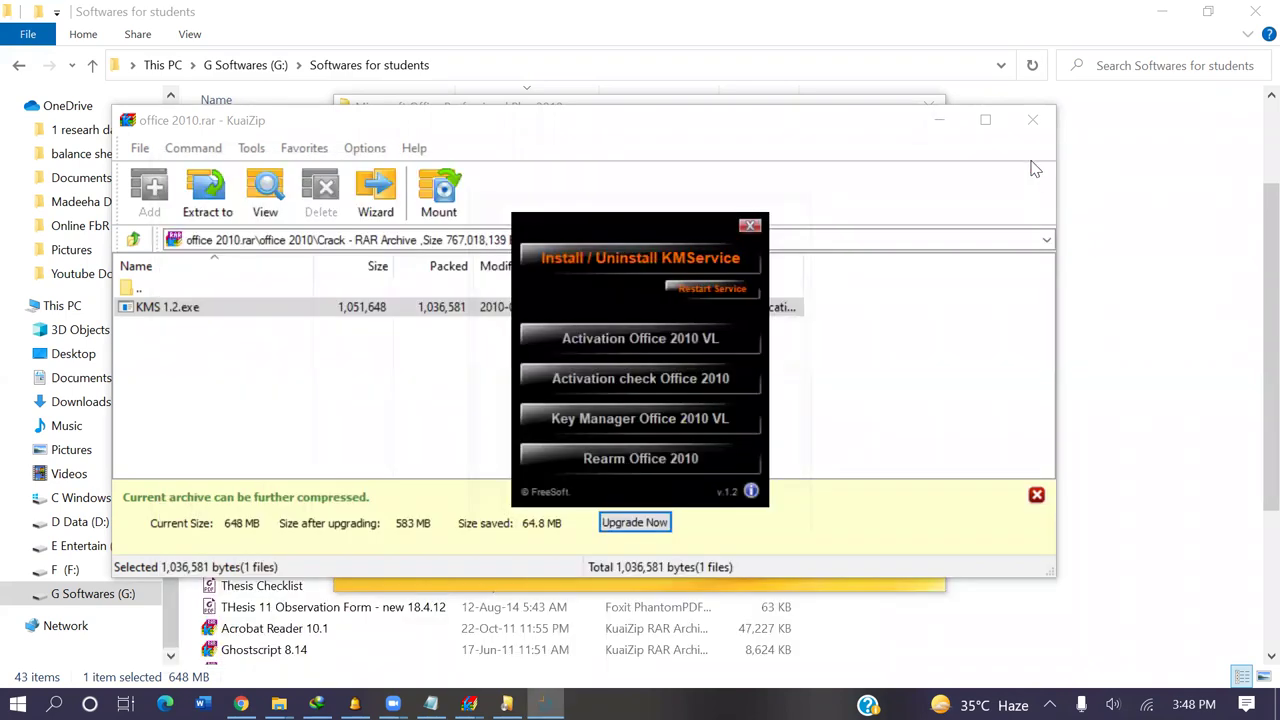
pyautogui.click(750, 228)
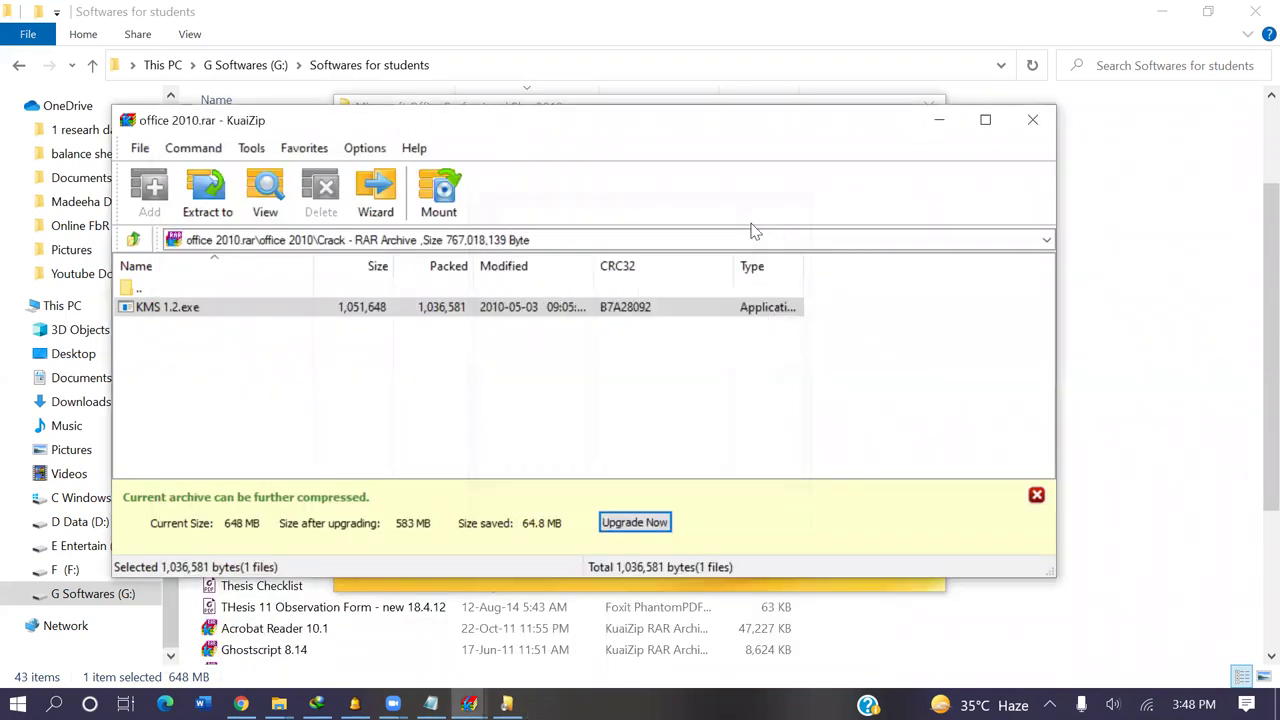
# Close the office 2010 archive and cancel the Microsoft Office Professional Plus 2010 setup.
pyautogui.click(1030, 128)
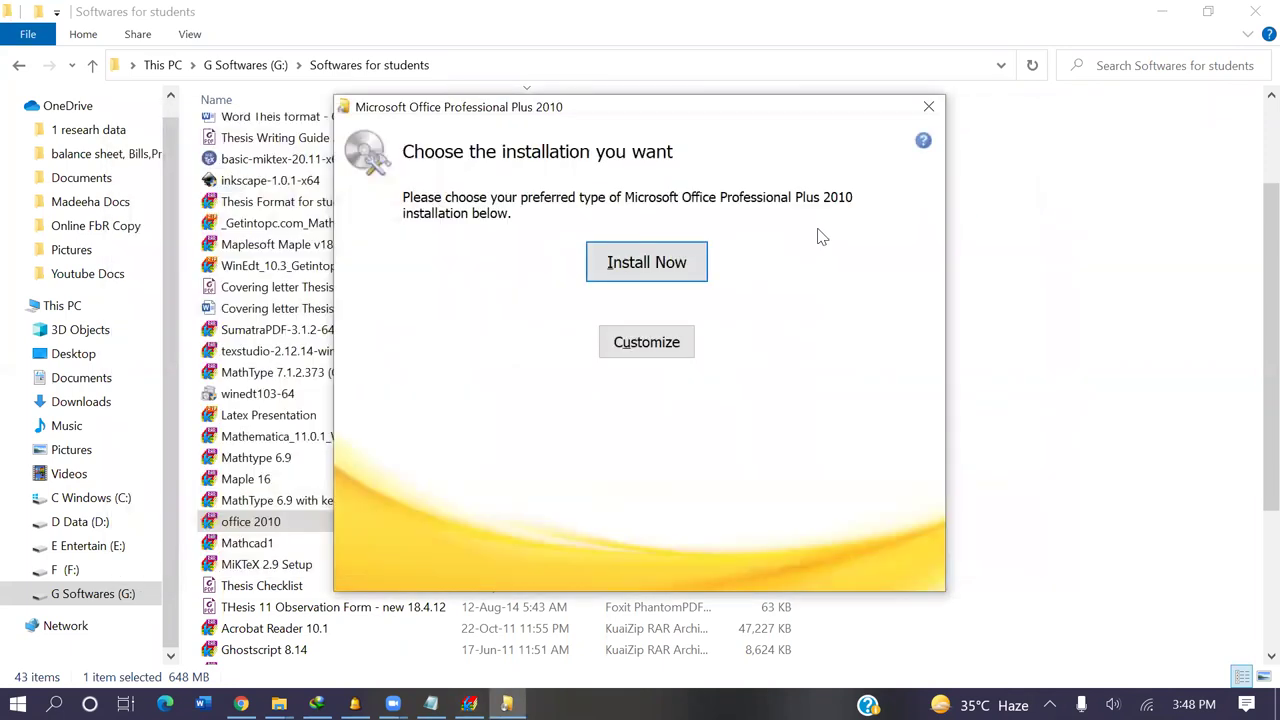
pyautogui.click(929, 112)
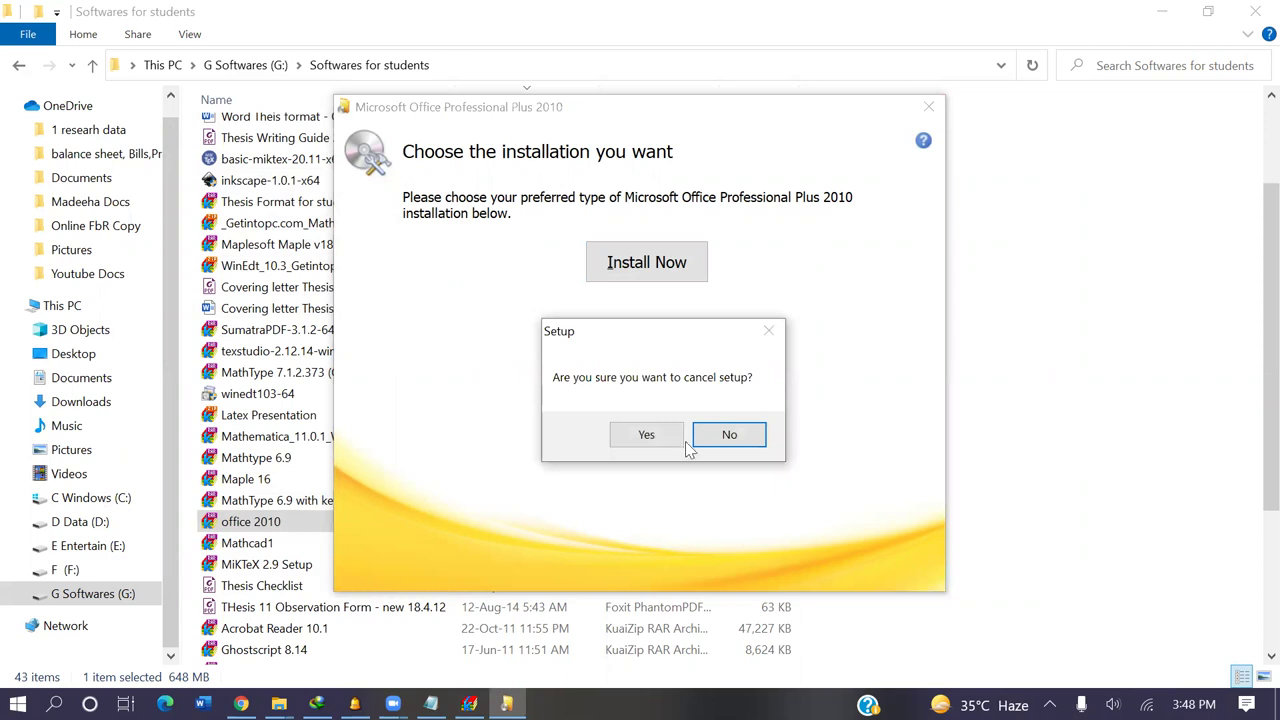
pyautogui.click(657, 436)
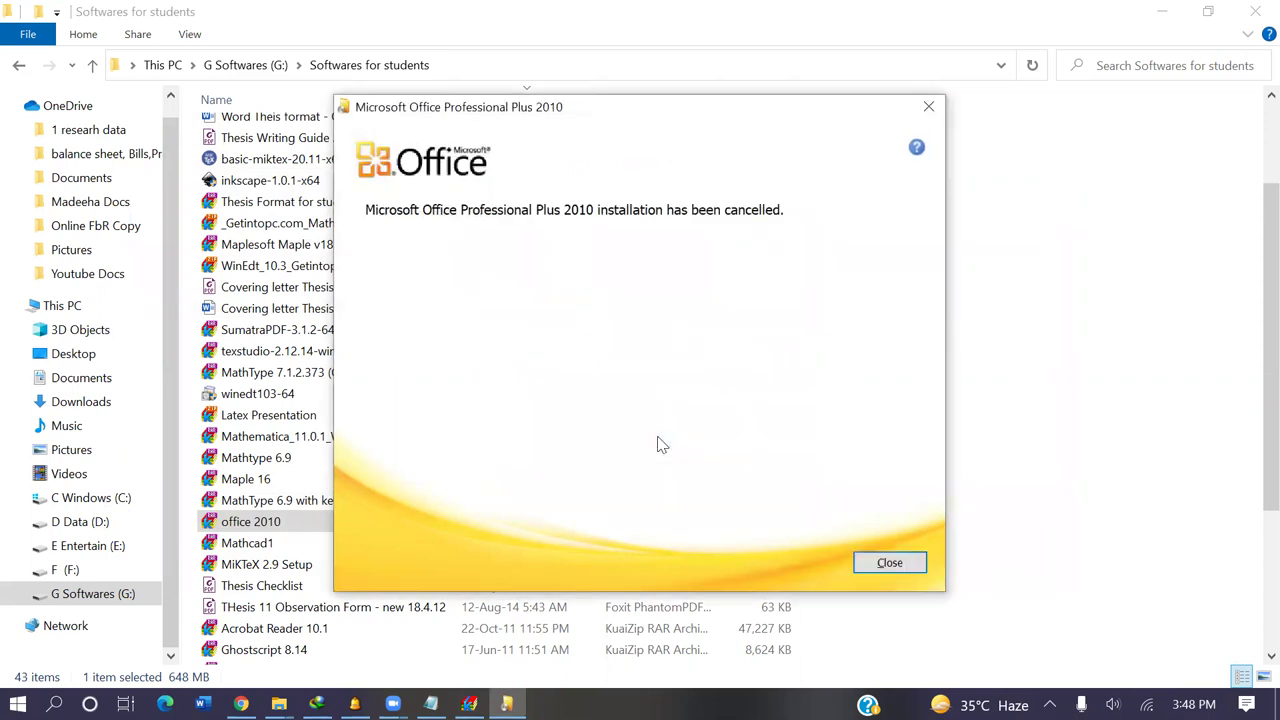
pyautogui.click(898, 563)
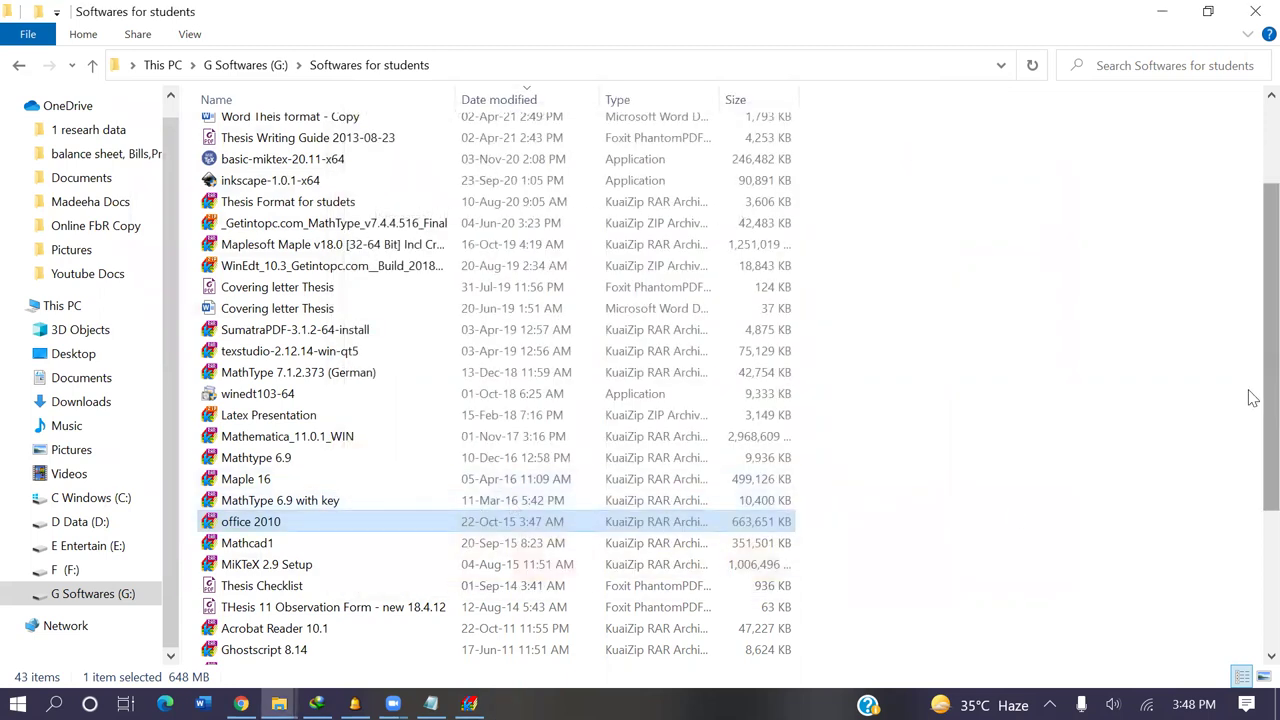
# Open the MiKTeX 2.9 Setup archive and run _setup-2.9.3927.exe from its MiKTeX 2.9 Setup folder.
pyautogui.scroll(-1, 1250, 415)
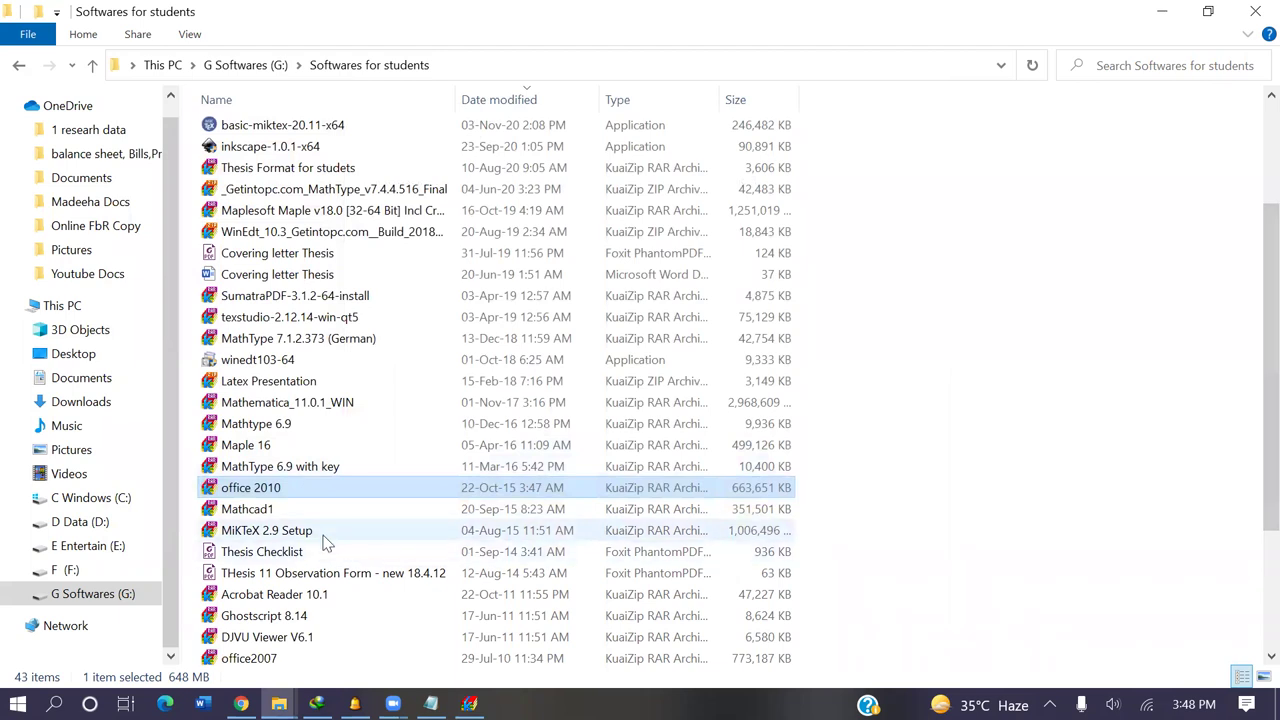
pyautogui.doubleClick(323, 537)
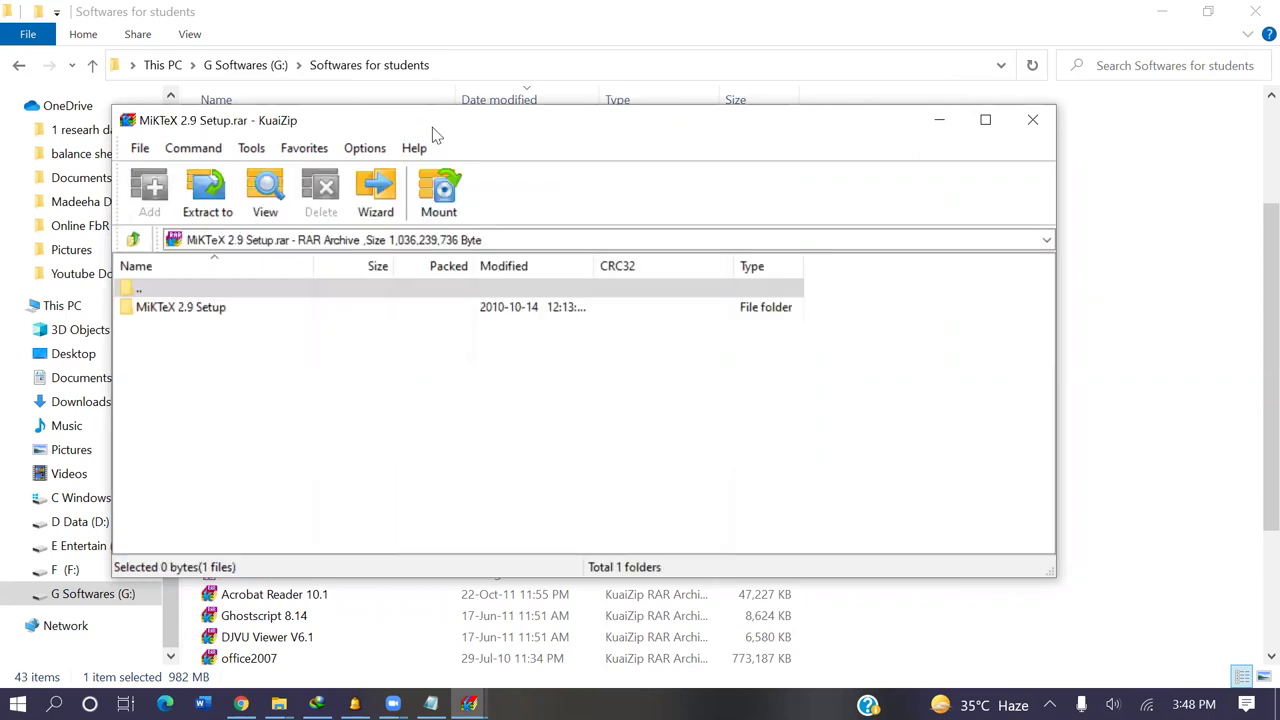
pyautogui.click(205, 312)
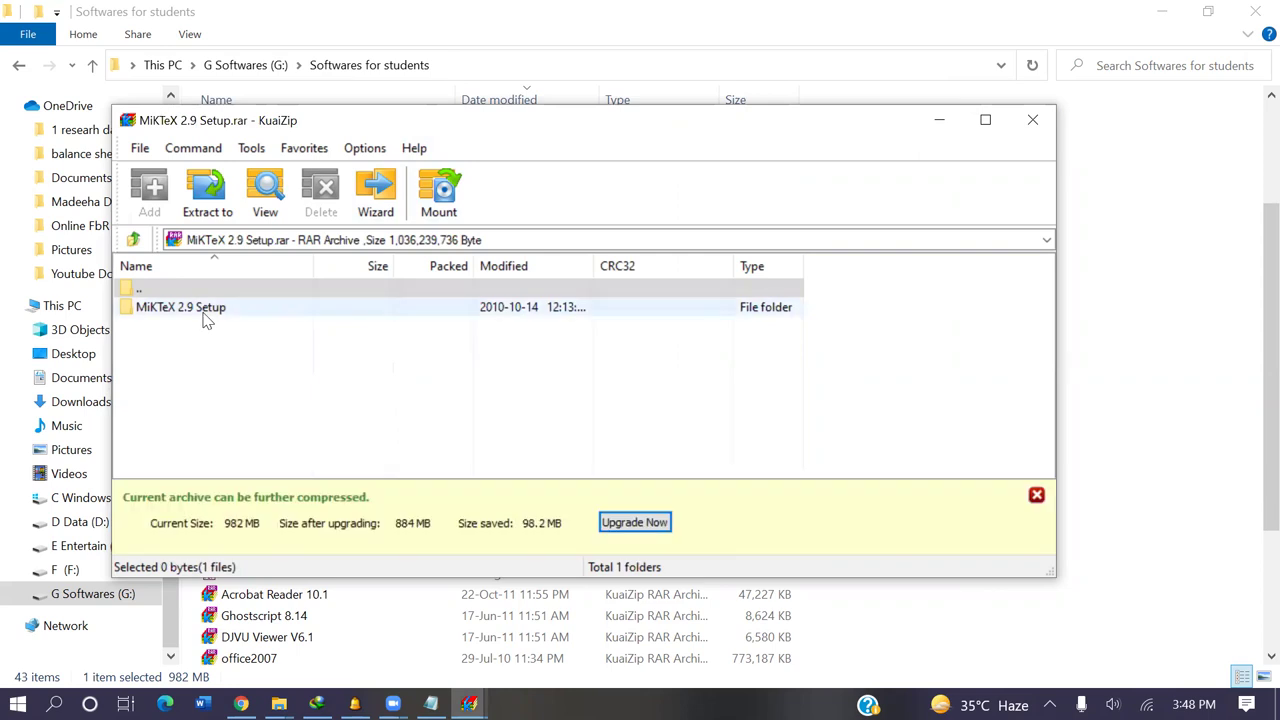
pyautogui.doubleClick(206, 312)
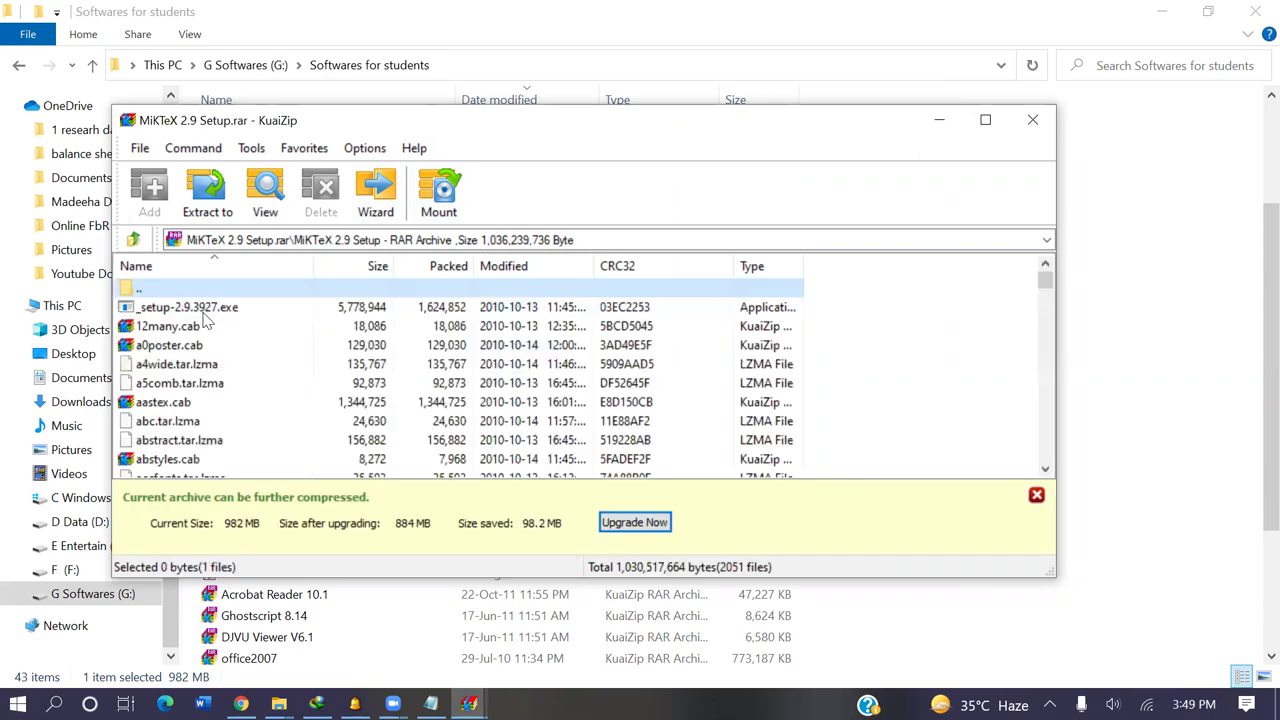
pyautogui.click(185, 312)
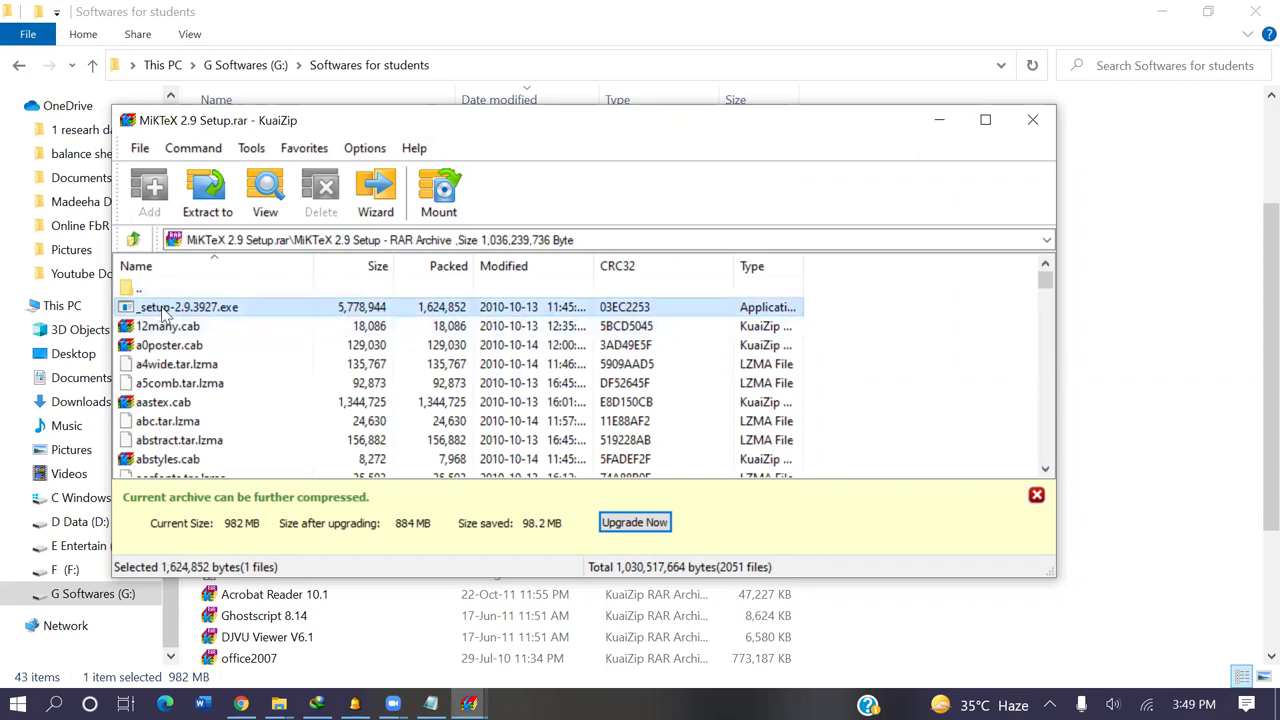
pyautogui.doubleClick(163, 314)
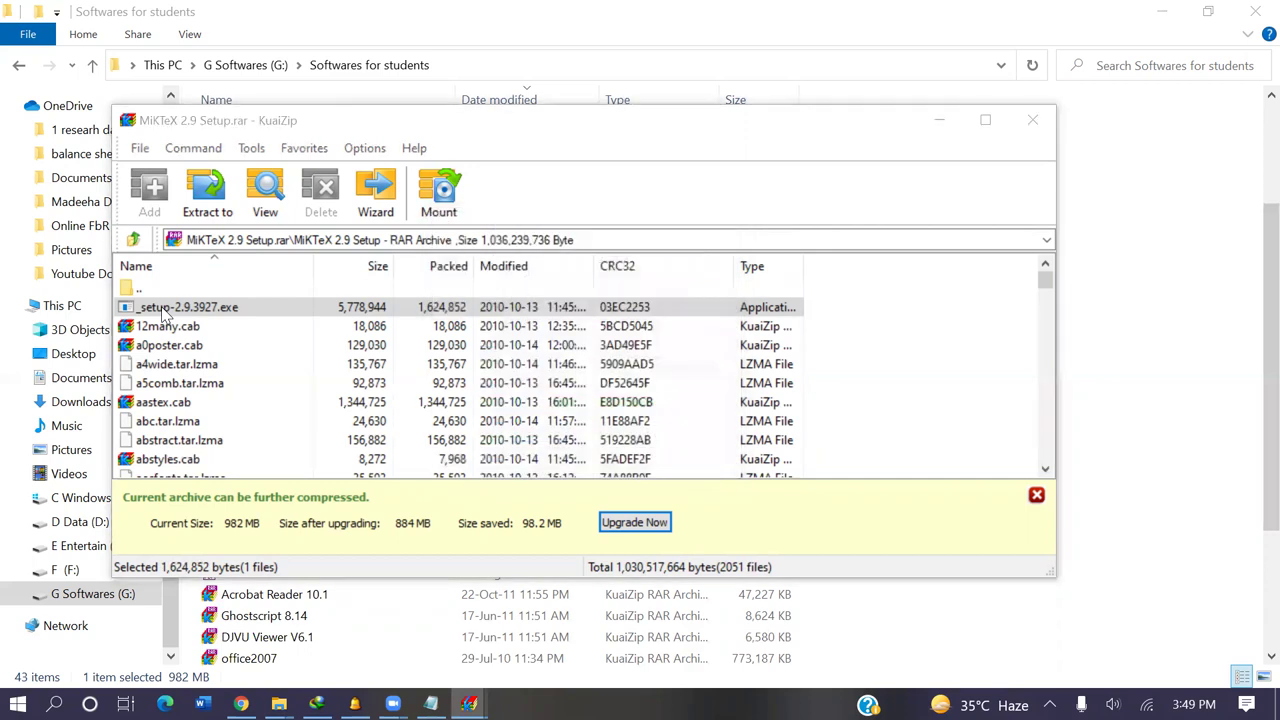
# Proceed through the MiKTeX installer with Complete MiKTeX for all users up to the installation directory, cancel it, and close the archive.
pyautogui.click(518, 475)
pyautogui.click(752, 516)
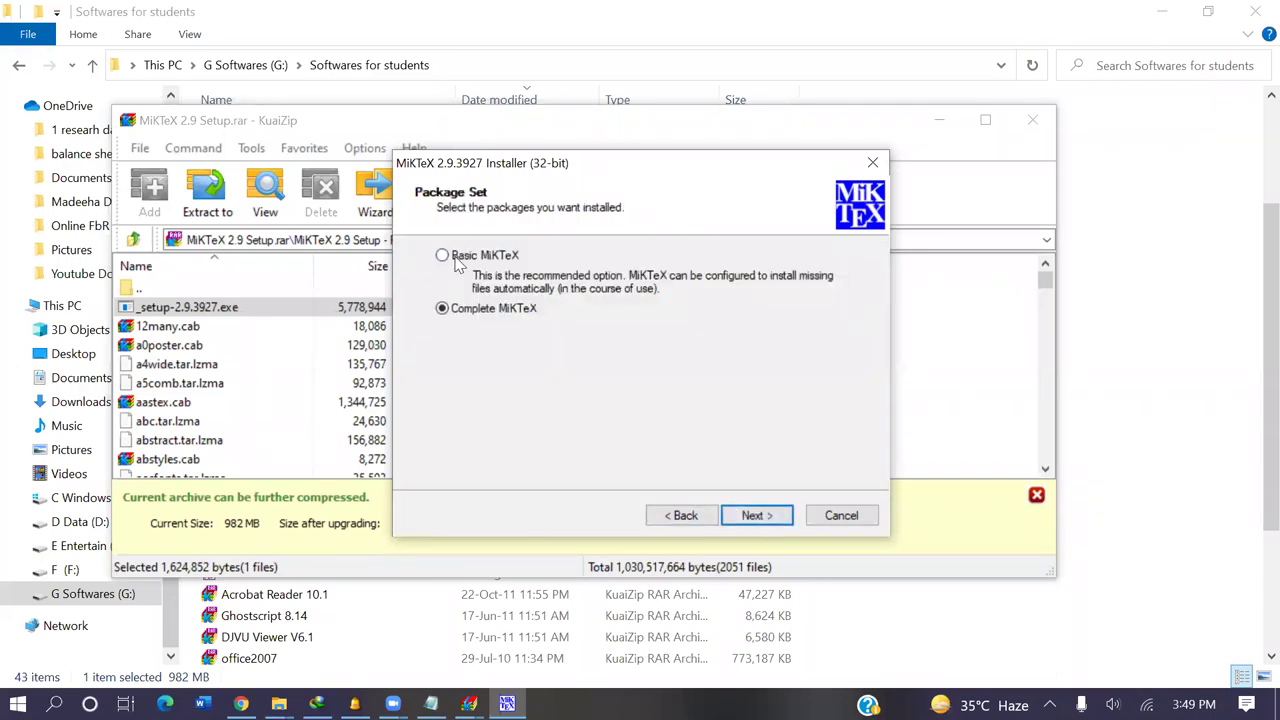
pyautogui.click(752, 516)
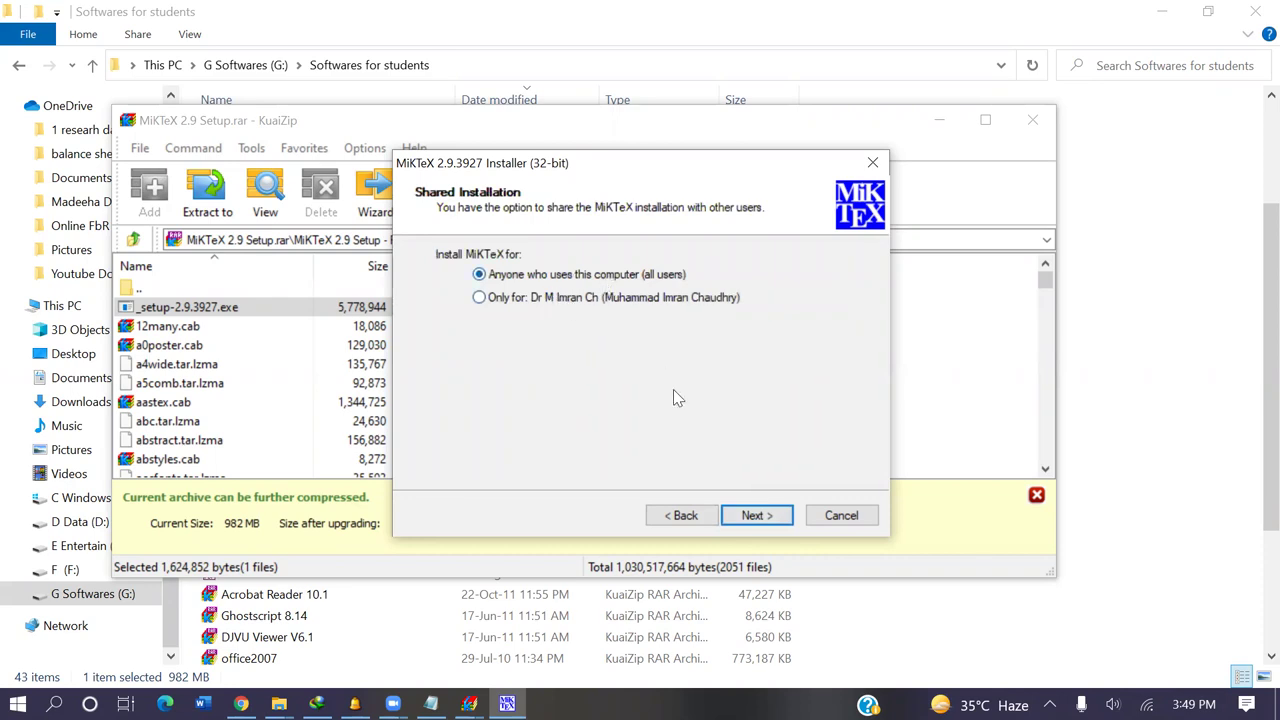
pyautogui.click(764, 516)
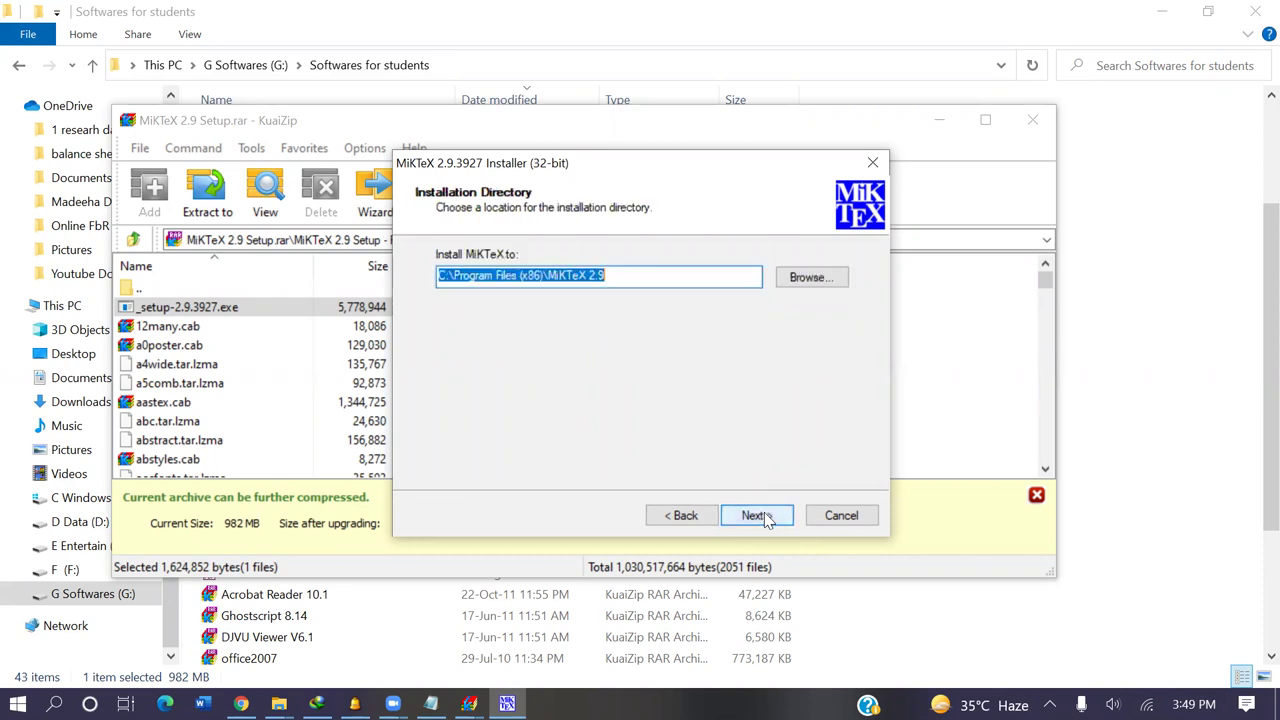
pyautogui.click(474, 278)
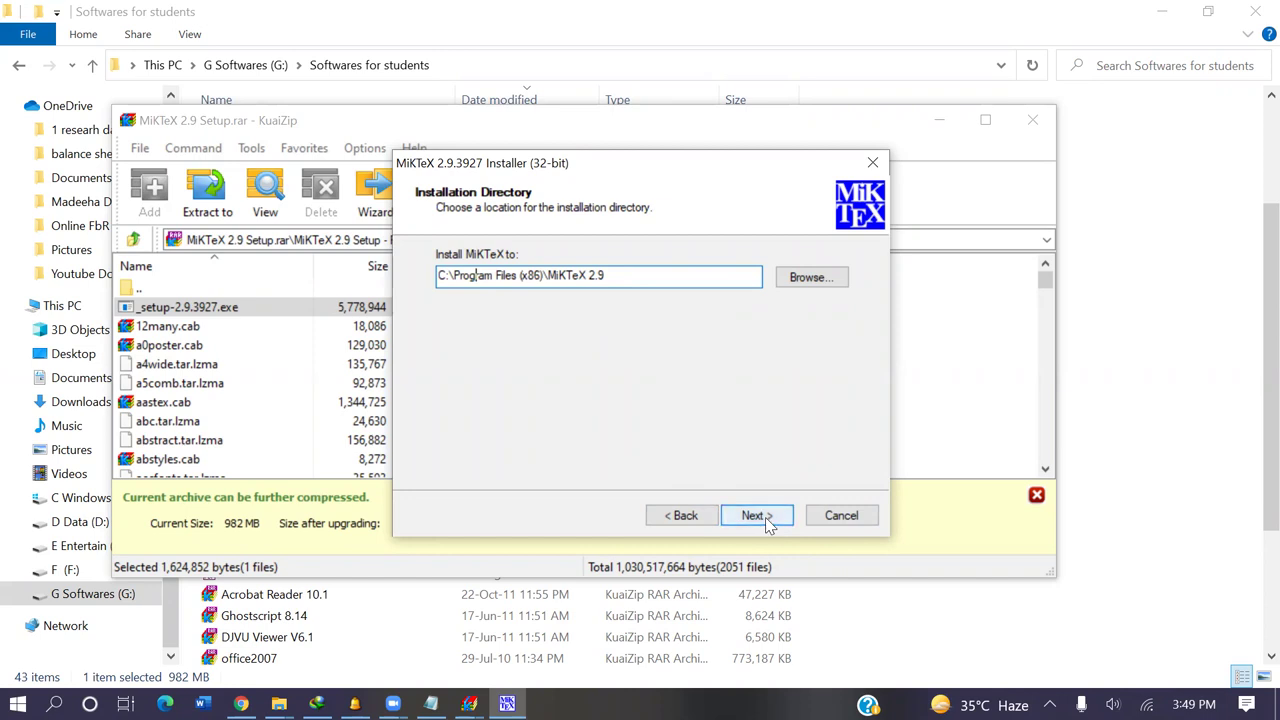
pyautogui.click(840, 526)
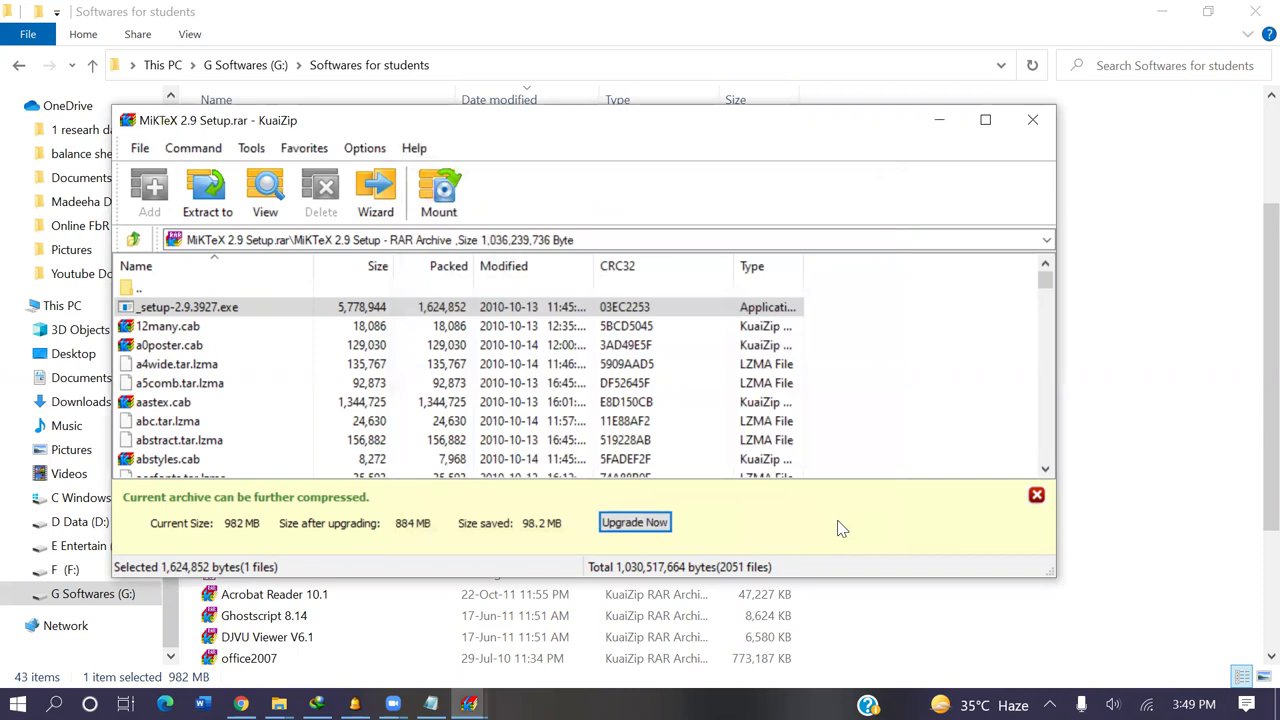
pyautogui.click(1032, 120)
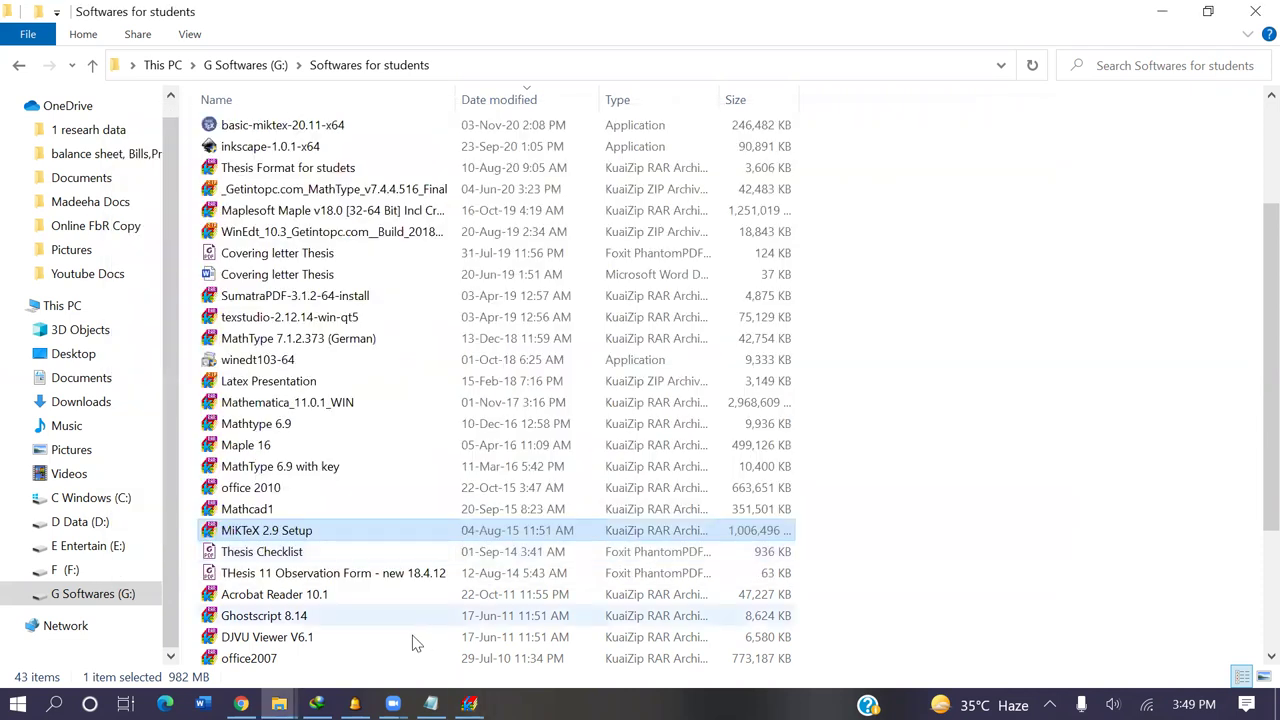
# Close the WinEdt 10 and MathType folder windows, keeping the Softwares for students folder open.
pyautogui.click(279, 704)
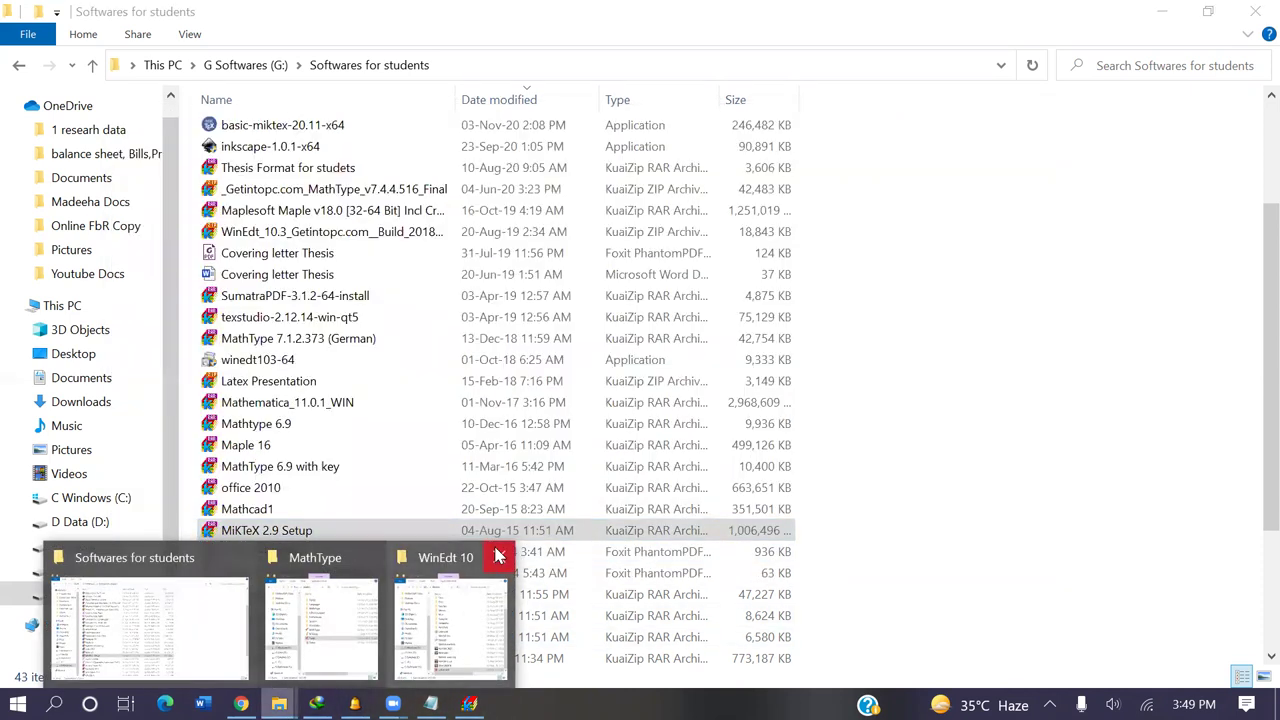
pyautogui.click(500, 553)
pyautogui.click(435, 557)
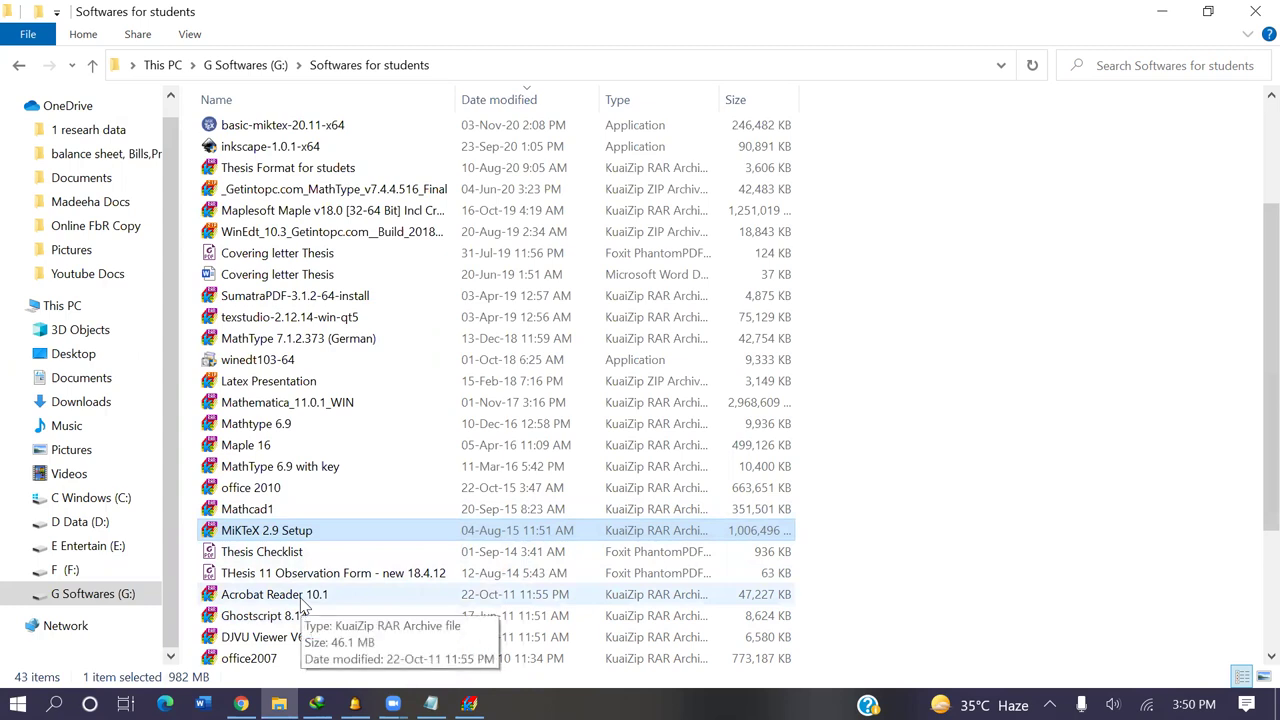
# Run AdbeRdr1001_en_US.exe from the Acrobat Reader 10.1 archive, then cancel the Adobe Reader X setup and close the archive.
pyautogui.doubleClick(303, 601)
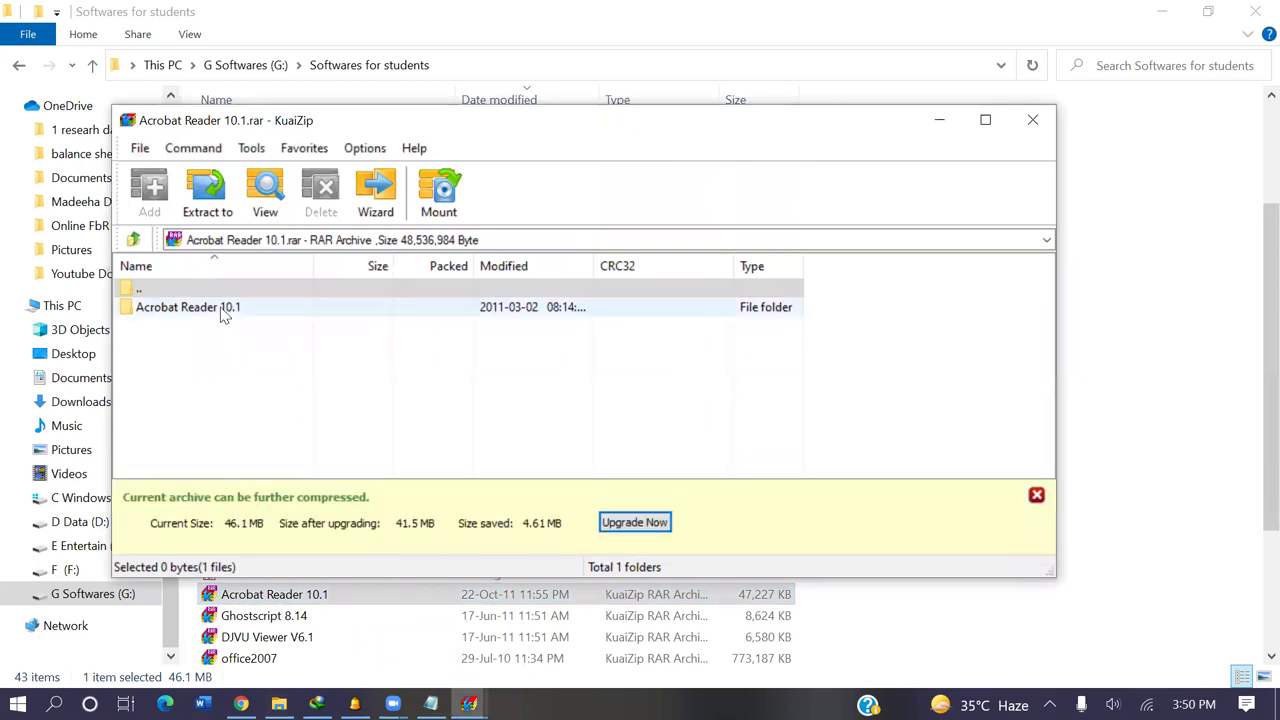
pyautogui.doubleClick(224, 311)
pyautogui.doubleClick(224, 311)
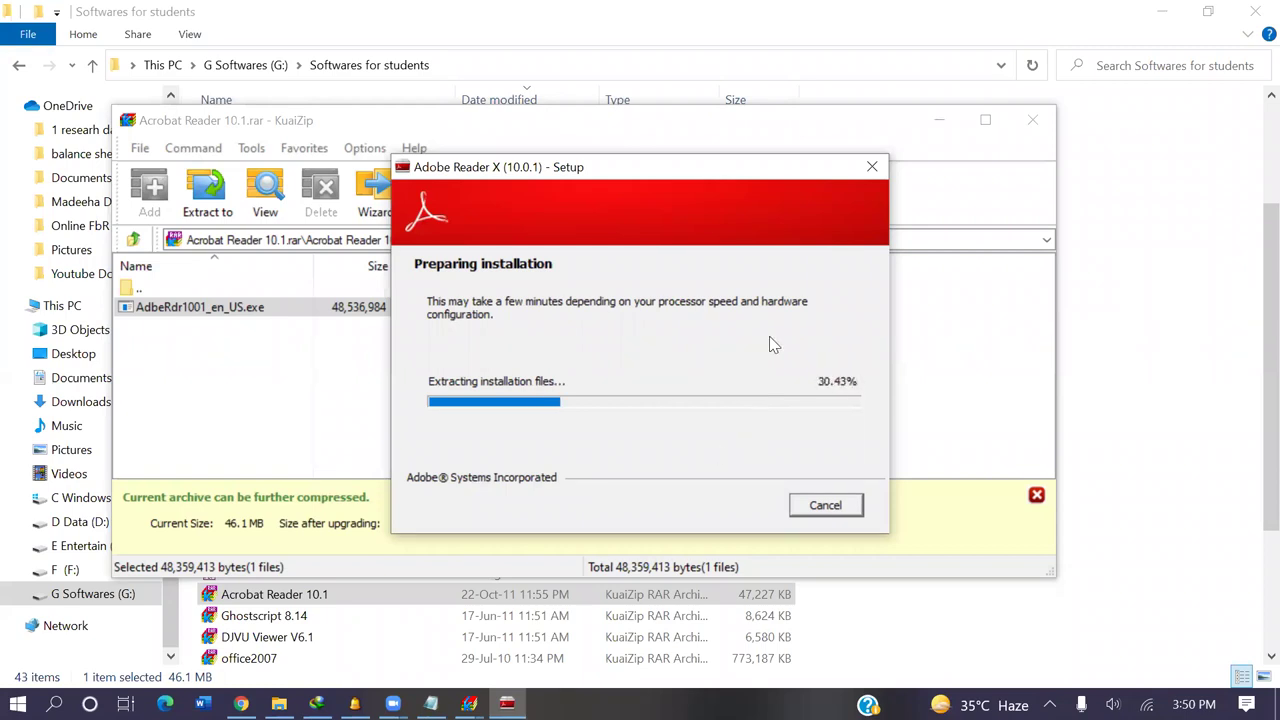
pyautogui.click(836, 512)
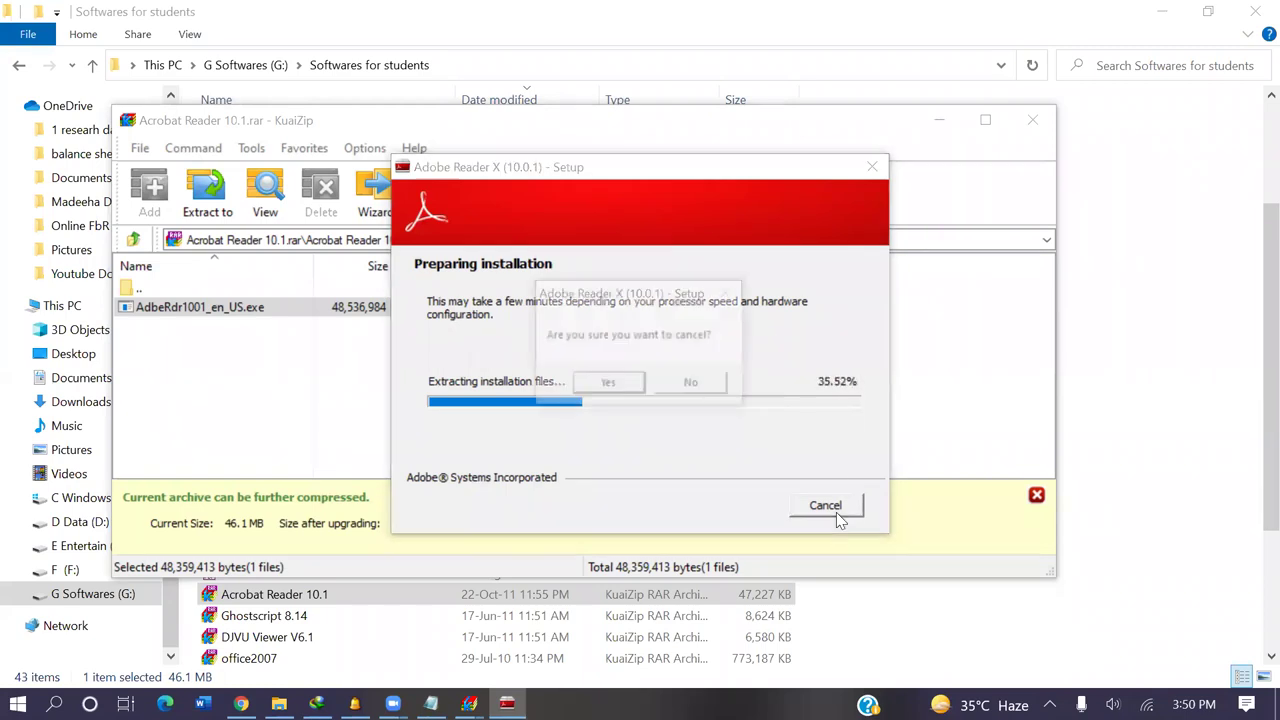
pyautogui.click(592, 385)
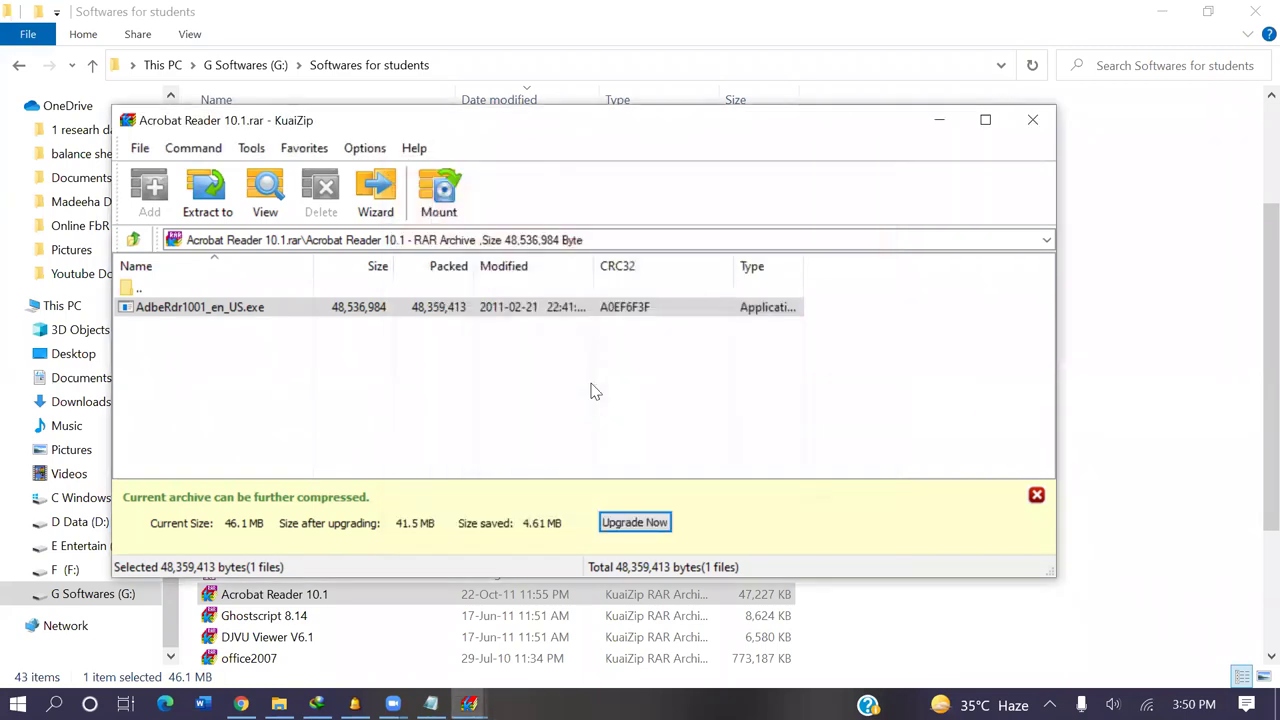
pyautogui.click(1034, 120)
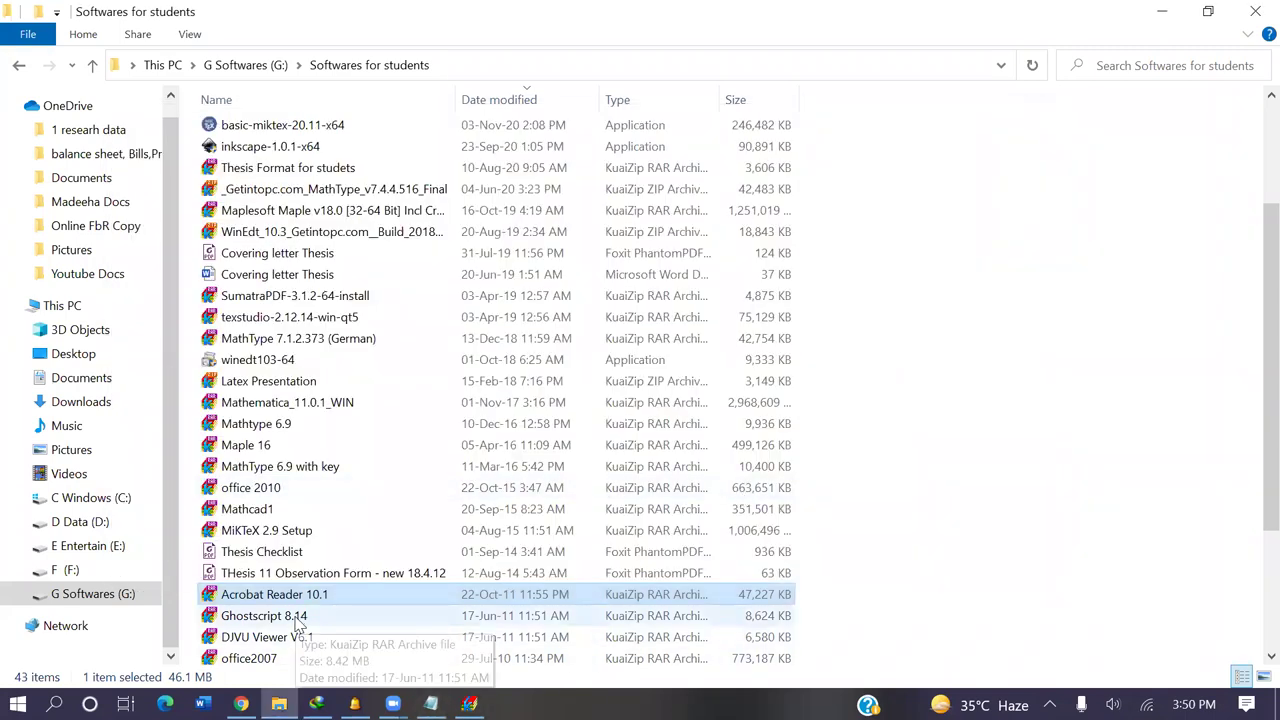
# Open the Ghostscript 8.14 archive and enter its Ghostscript 8.14 folder.
pyautogui.scroll(-2, 1253, 494)
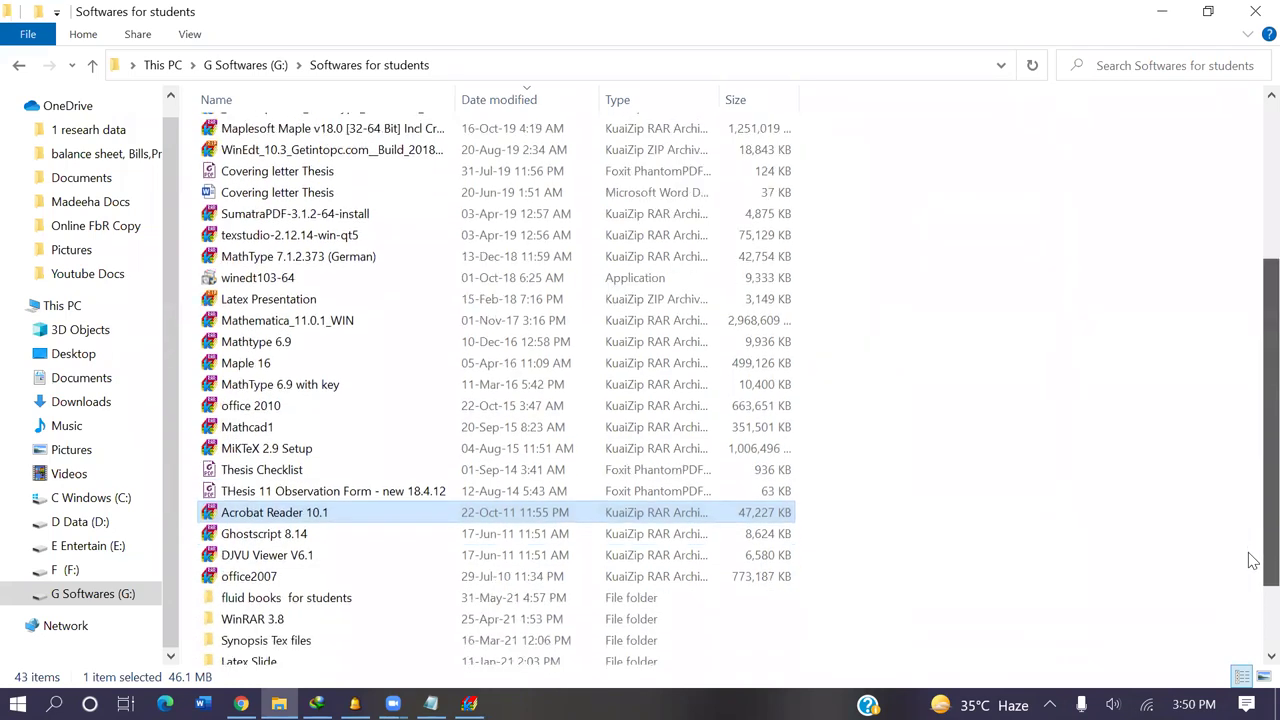
pyautogui.click(287, 498)
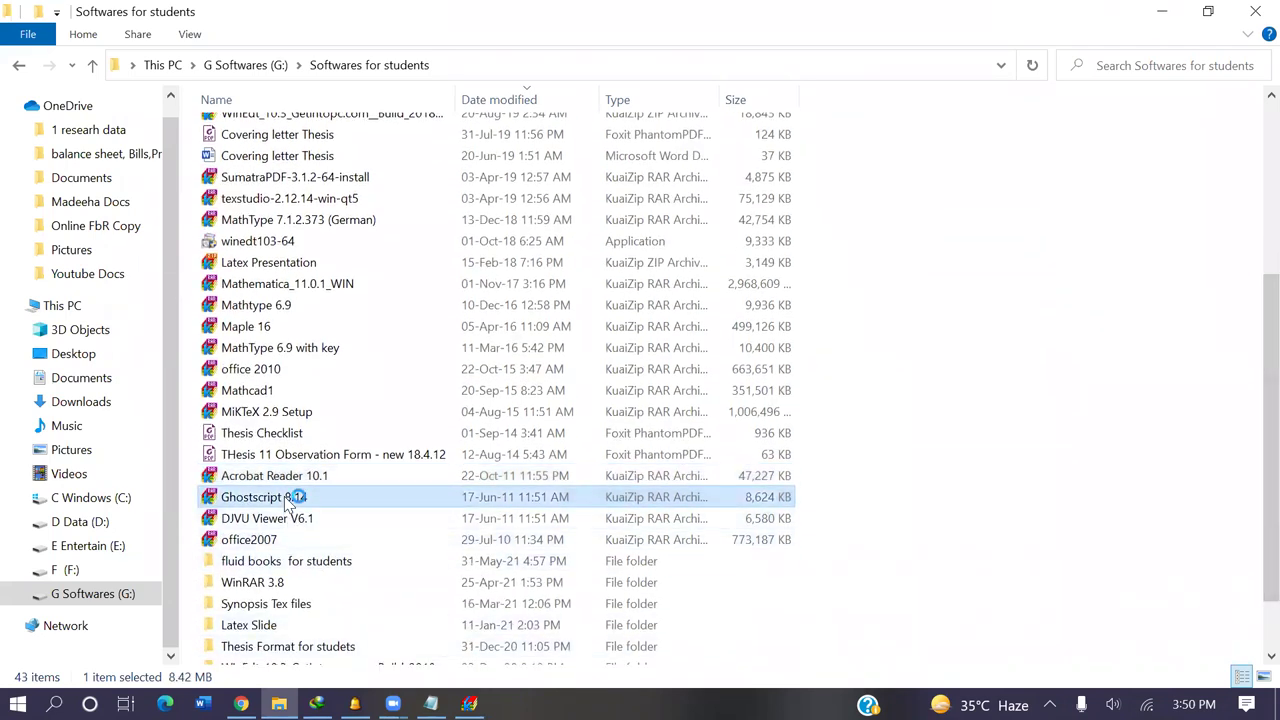
pyautogui.click(185, 307)
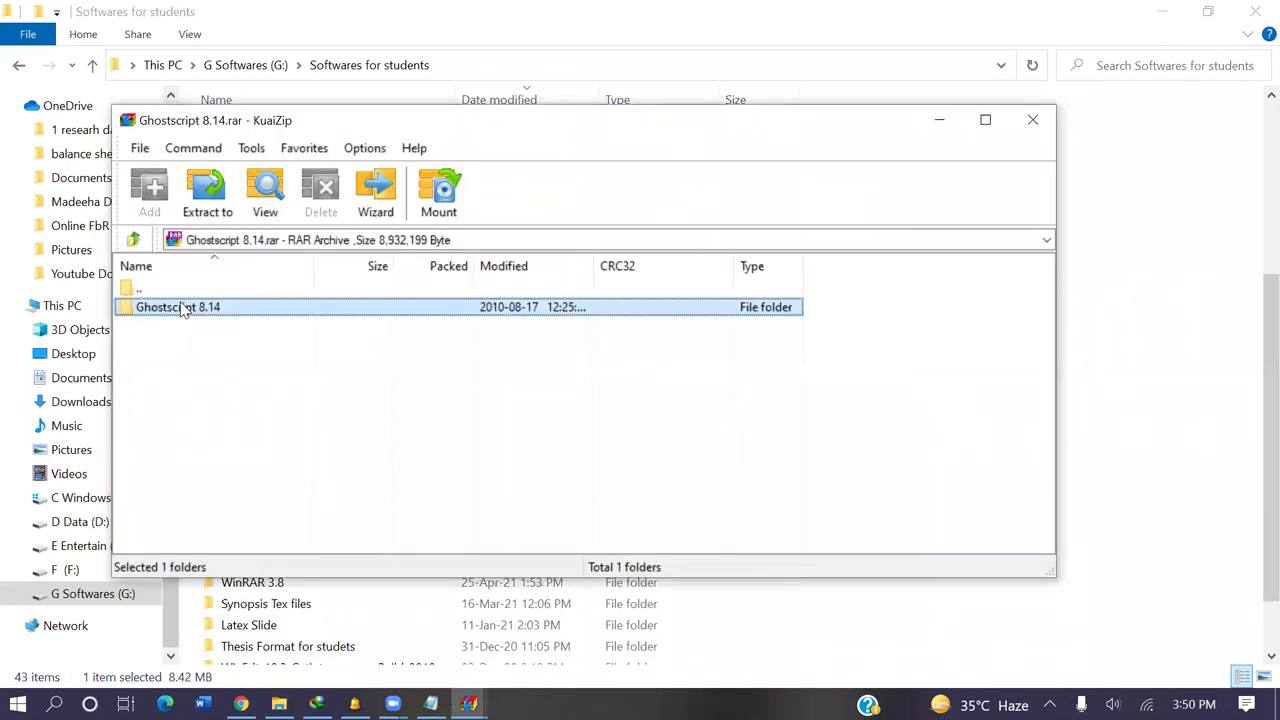
pyautogui.doubleClick(200, 314)
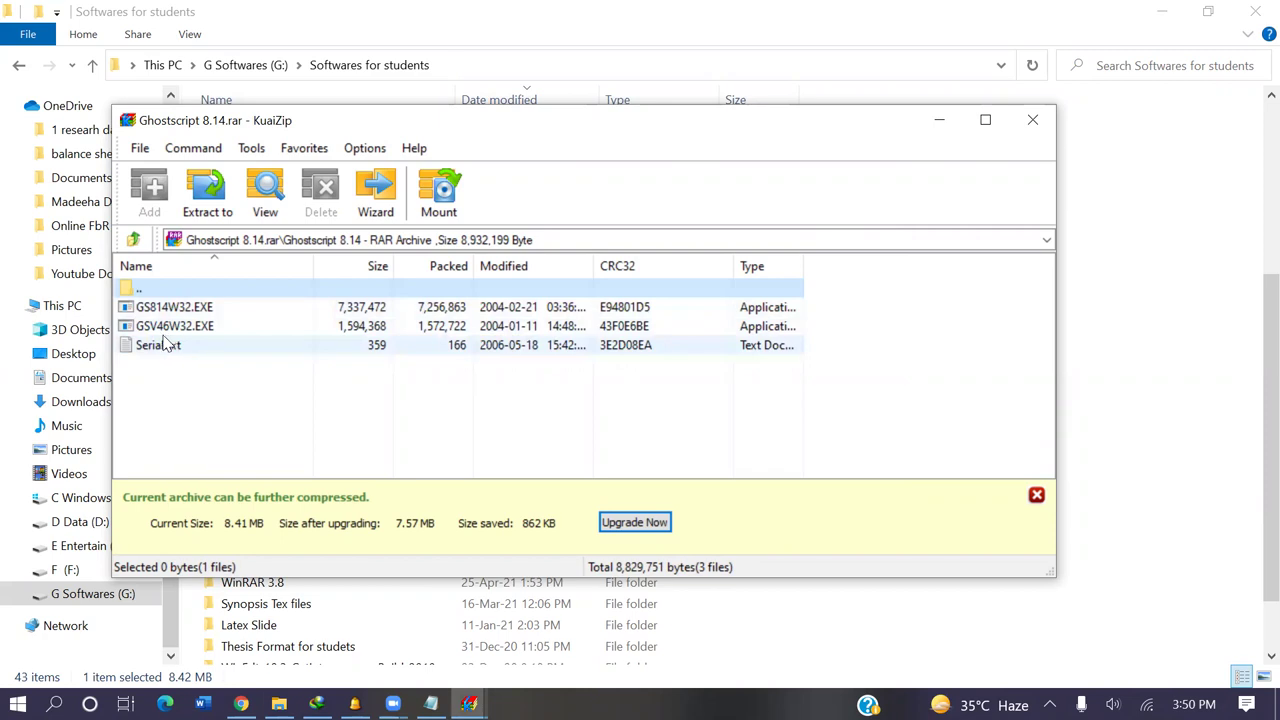
# Run GS814W32.EXE and install AFPL Ghostscript 8.14 with fonts to C:\gs, closing the shortcut folder window.
pyautogui.doubleClick(188, 312)
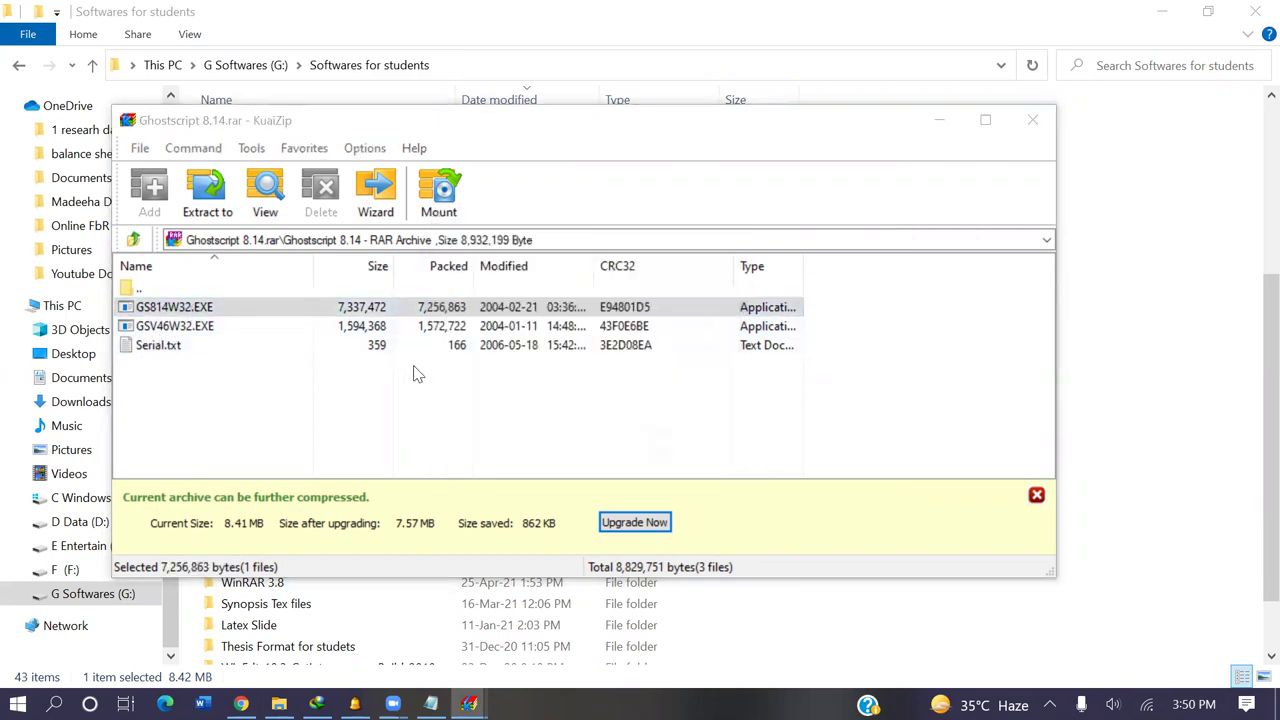
pyautogui.click(798, 340)
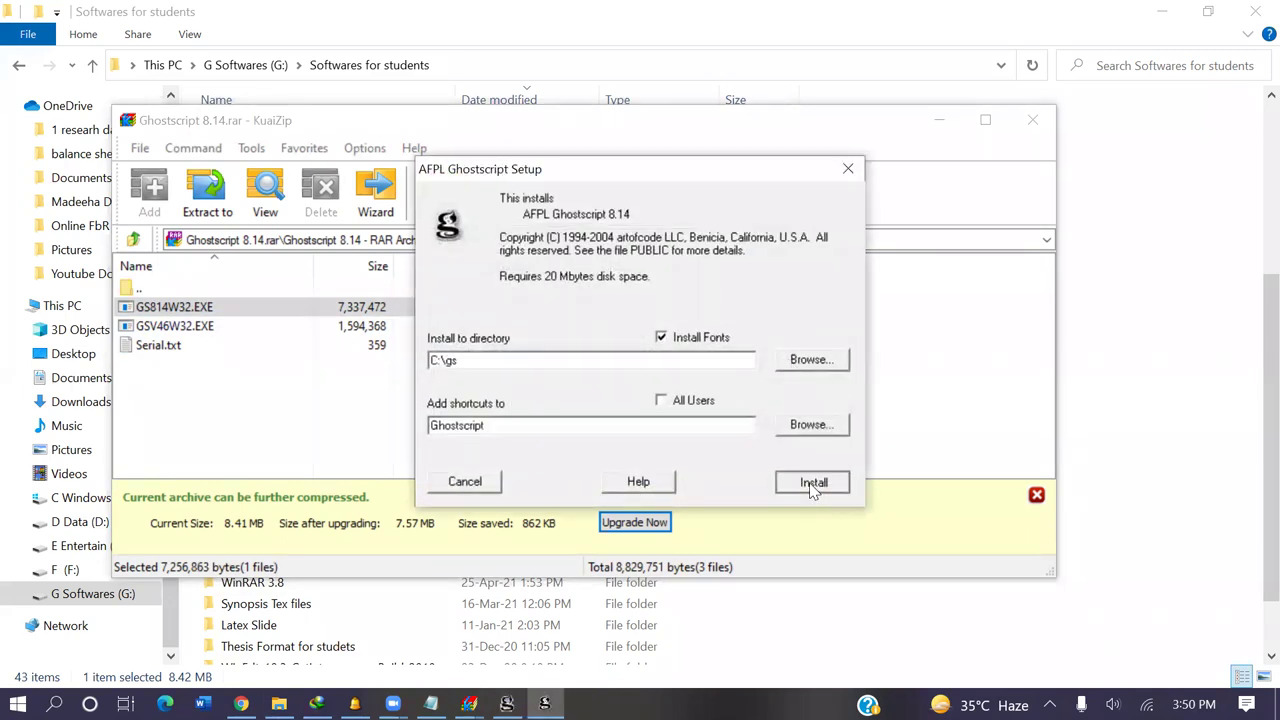
pyautogui.click(812, 484)
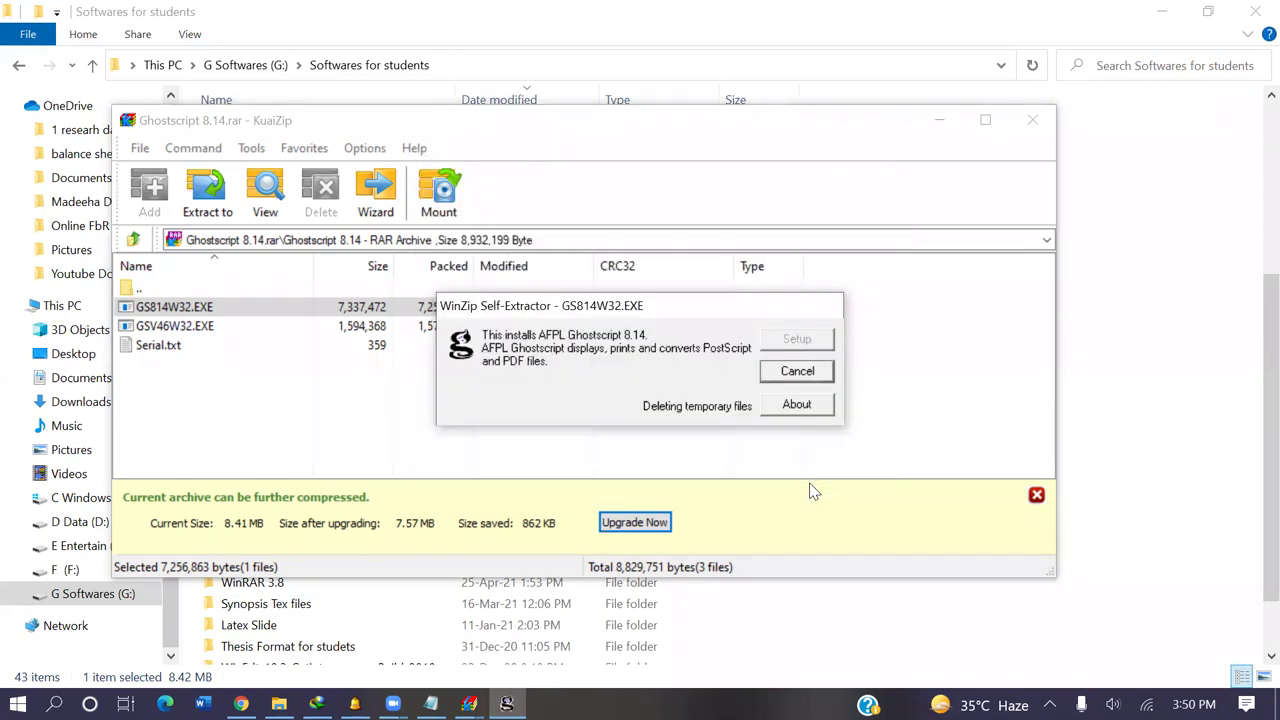
pyautogui.click(614, 125)
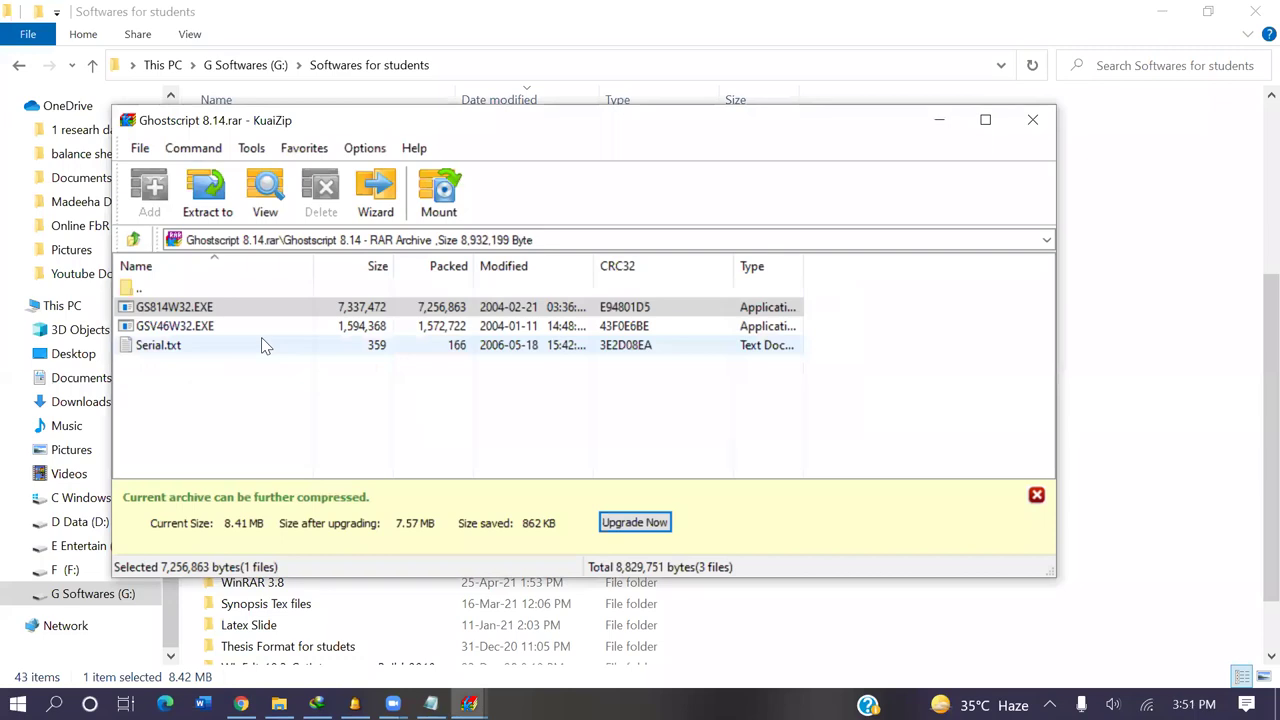
# Run GSV46W32.EXE from the archive and proceed through the GSview 4.6 installer for all users, targeting C:\Program Files (x86)\Ghostgum.
pyautogui.click(176, 330)
pyautogui.doubleClick(176, 334)
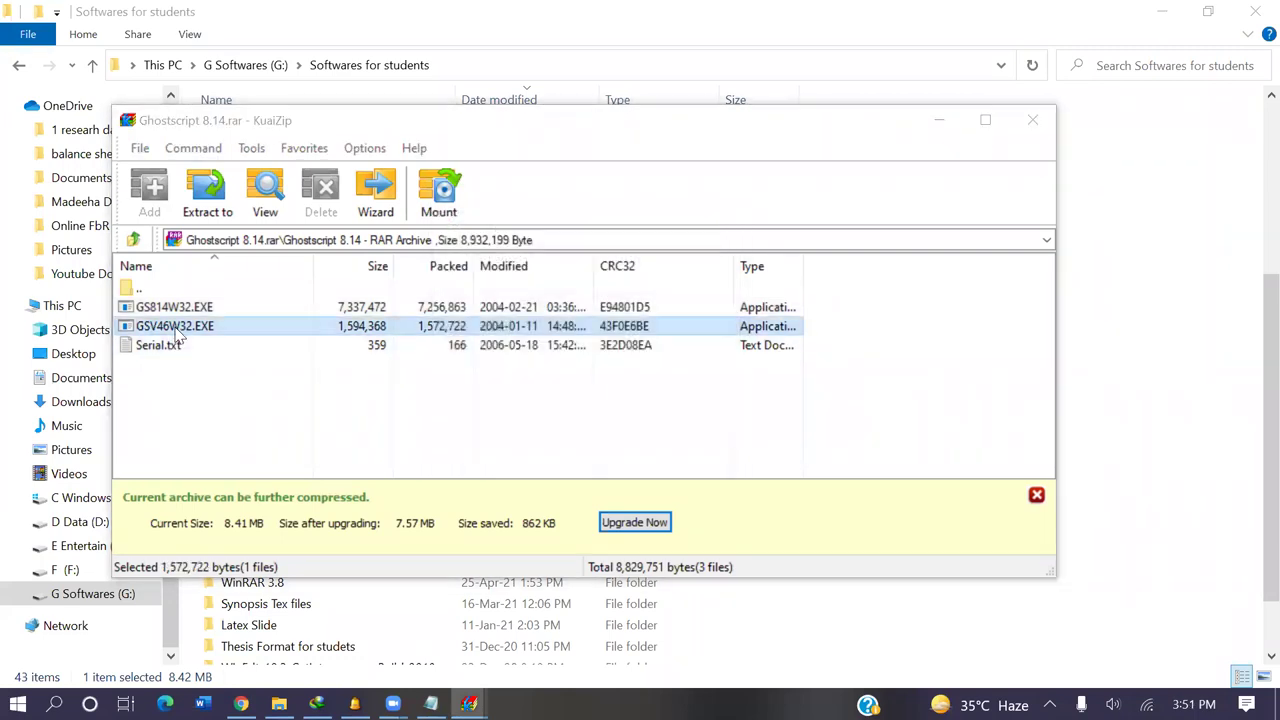
pyautogui.click(791, 334)
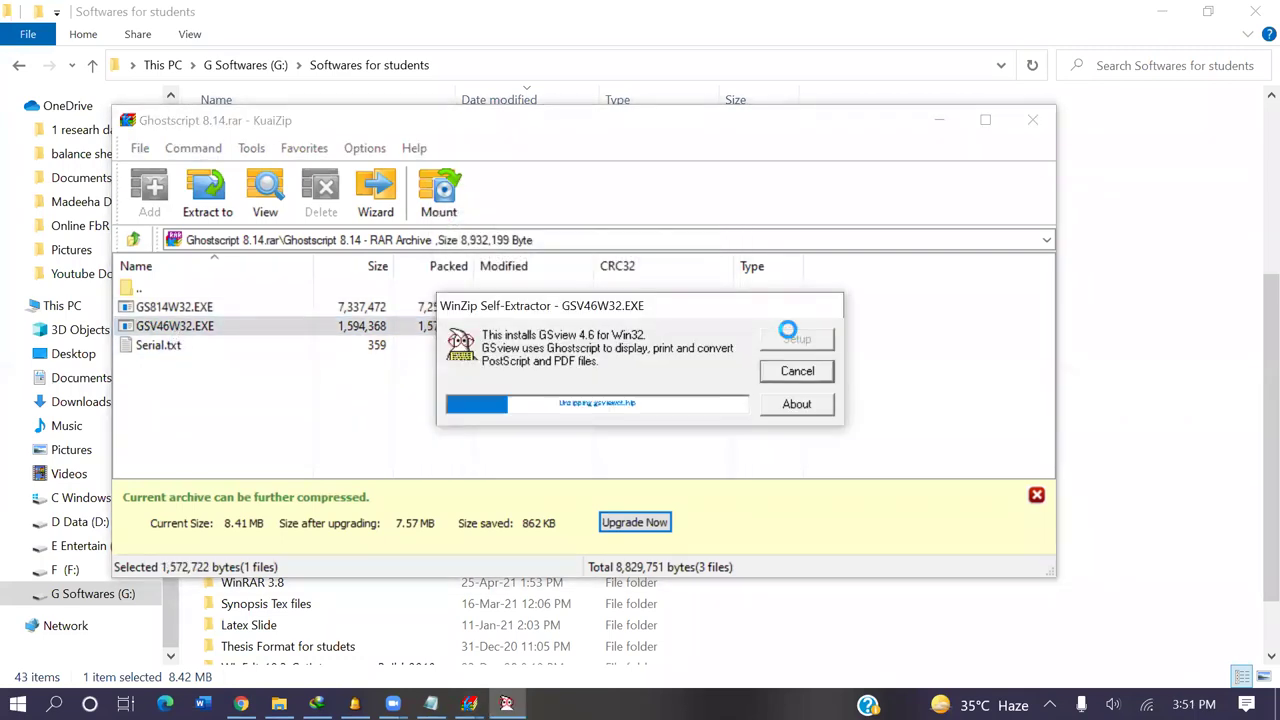
pyautogui.click(712, 453)
pyautogui.click(712, 453)
pyautogui.click(712, 453)
pyautogui.click(712, 453)
pyautogui.click(713, 454)
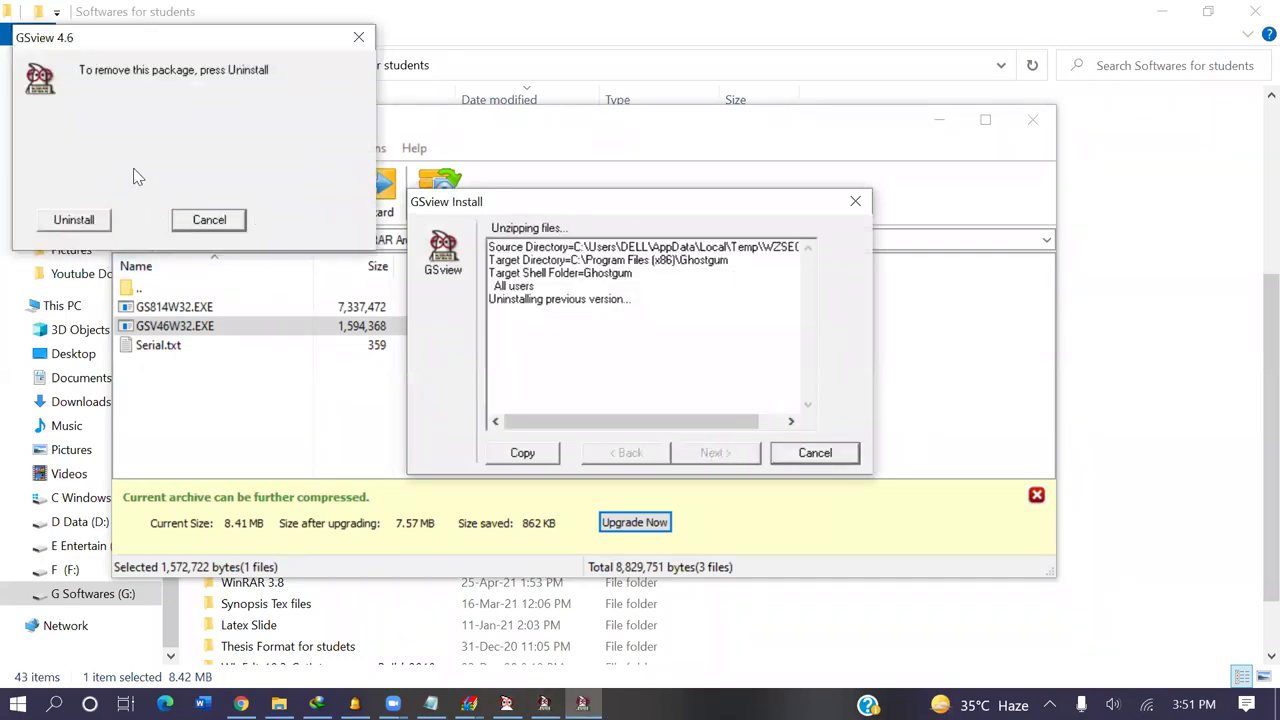
# Decline uninstalling the previous GSview version, finish the GSview installation, and close the Ghostgum folder and Ghostscript archive.
pyautogui.click(230, 223)
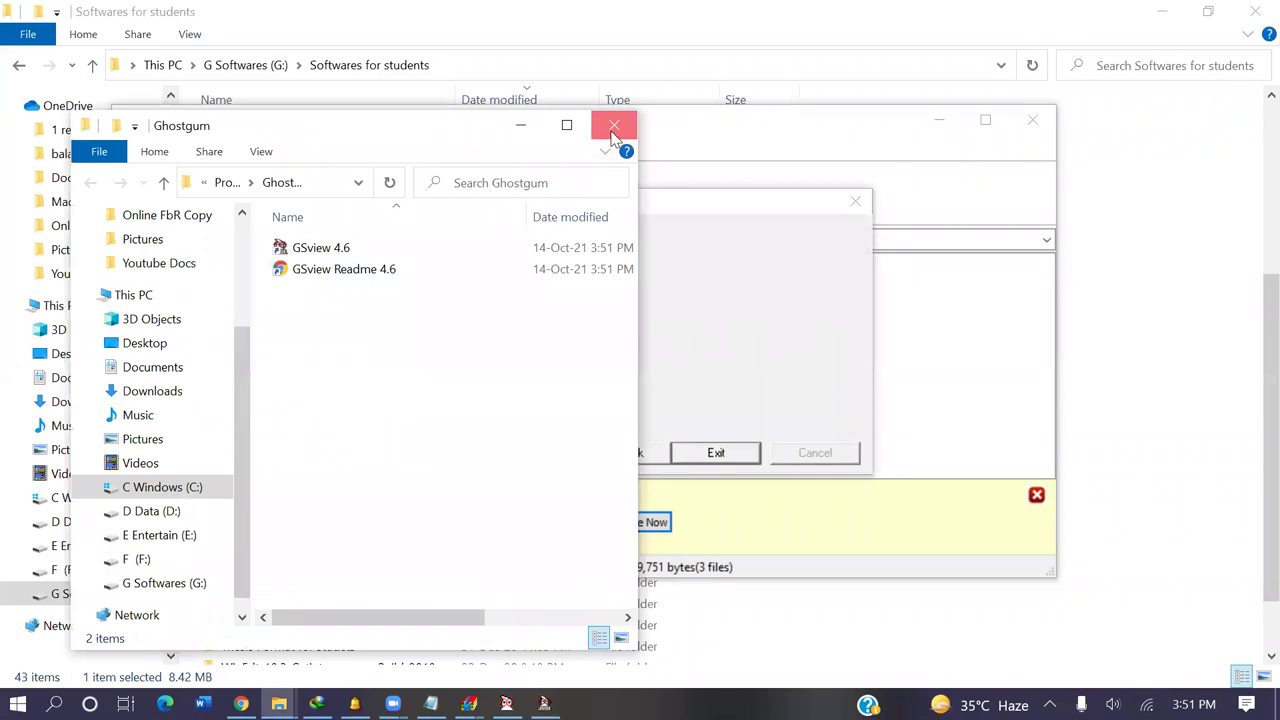
pyautogui.click(614, 125)
pyautogui.click(716, 452)
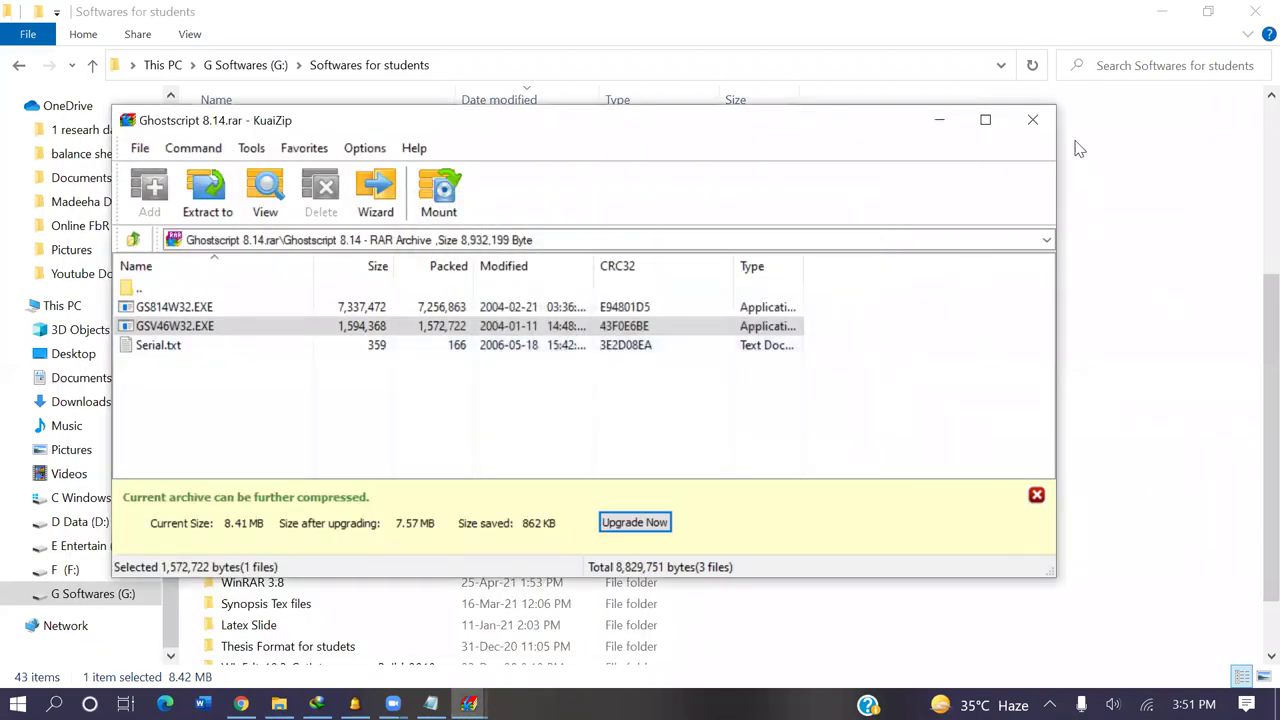
pyautogui.click(1033, 119)
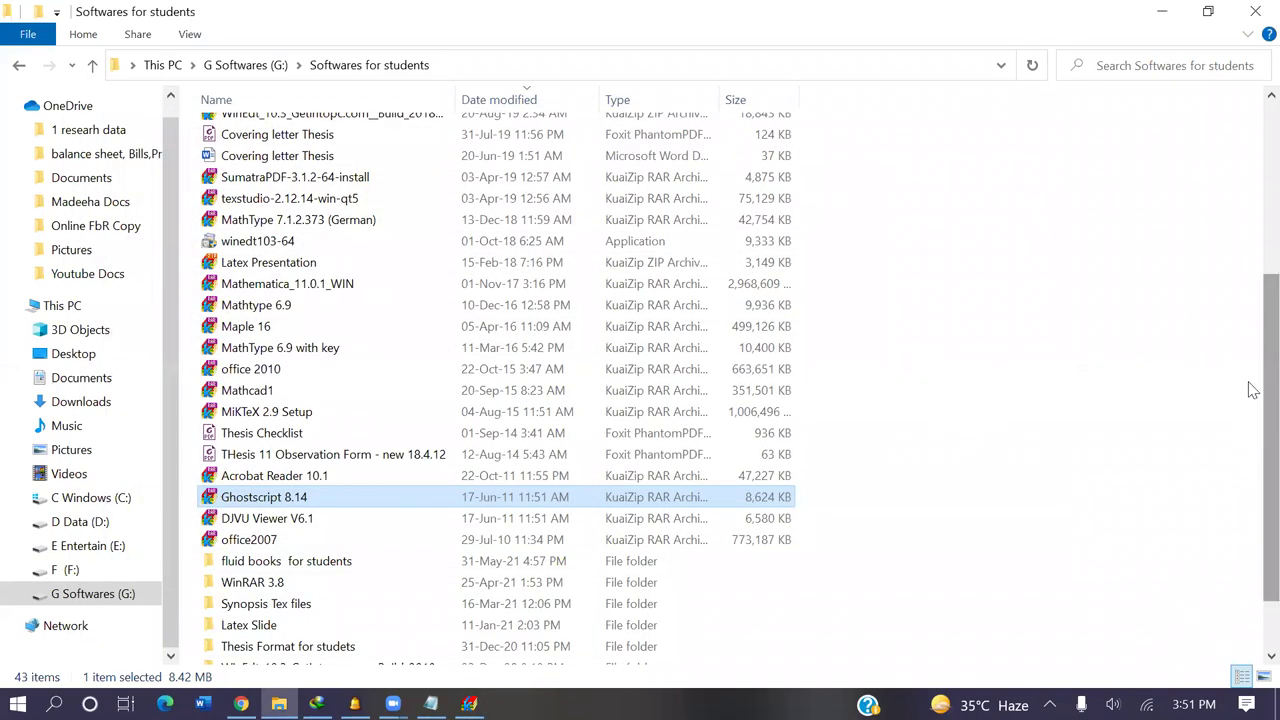
pyautogui.scroll(-2, 1250, 460)
pyautogui.scroll(2, 1250, 410)
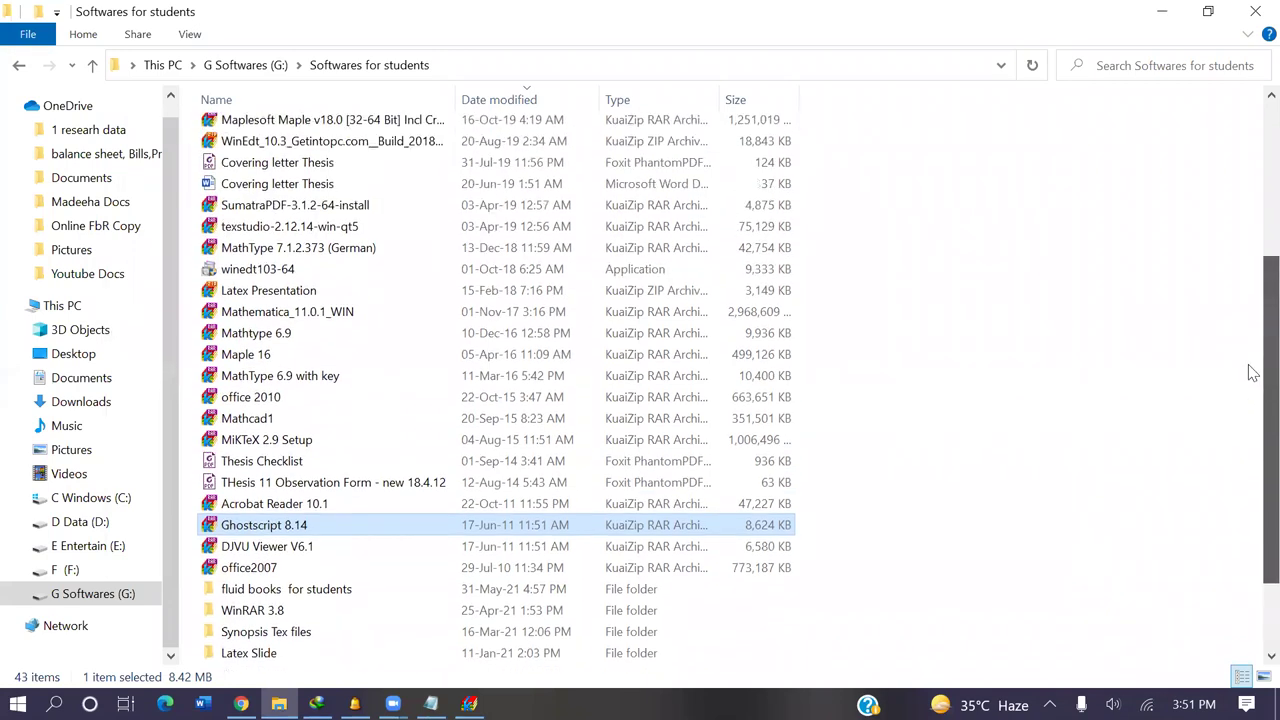
pyautogui.scroll(3, 1250, 360)
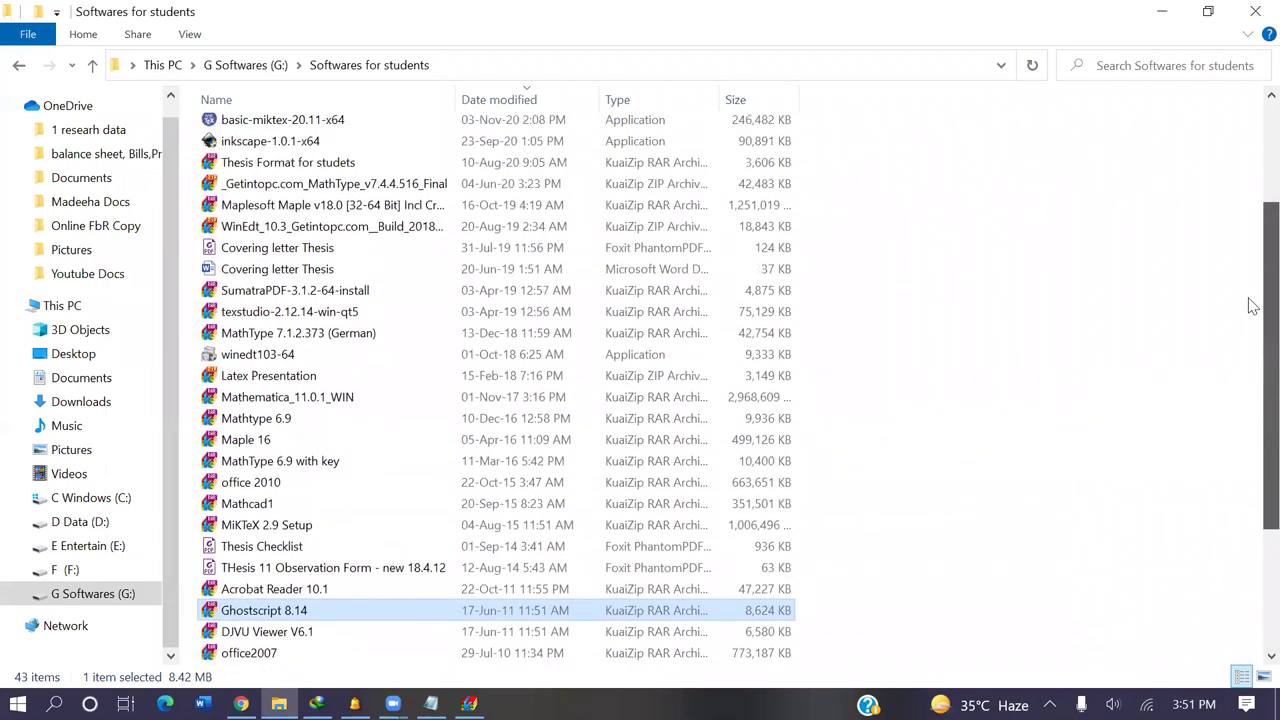